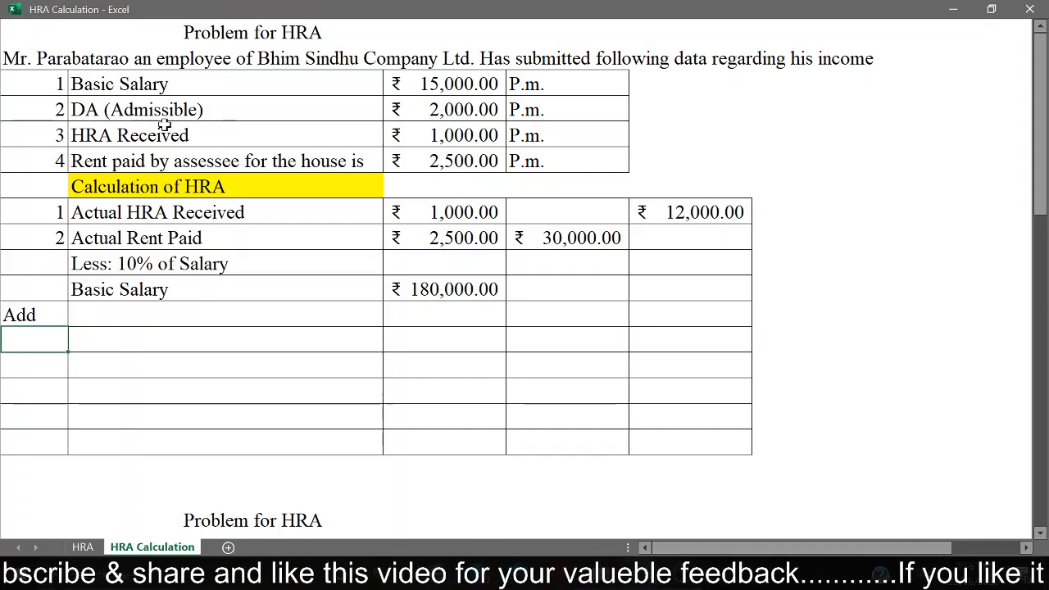
Step: Paste the copied DA (Admissible) label into the particulars cell beside Add, below Basic Salary
click(151, 321)
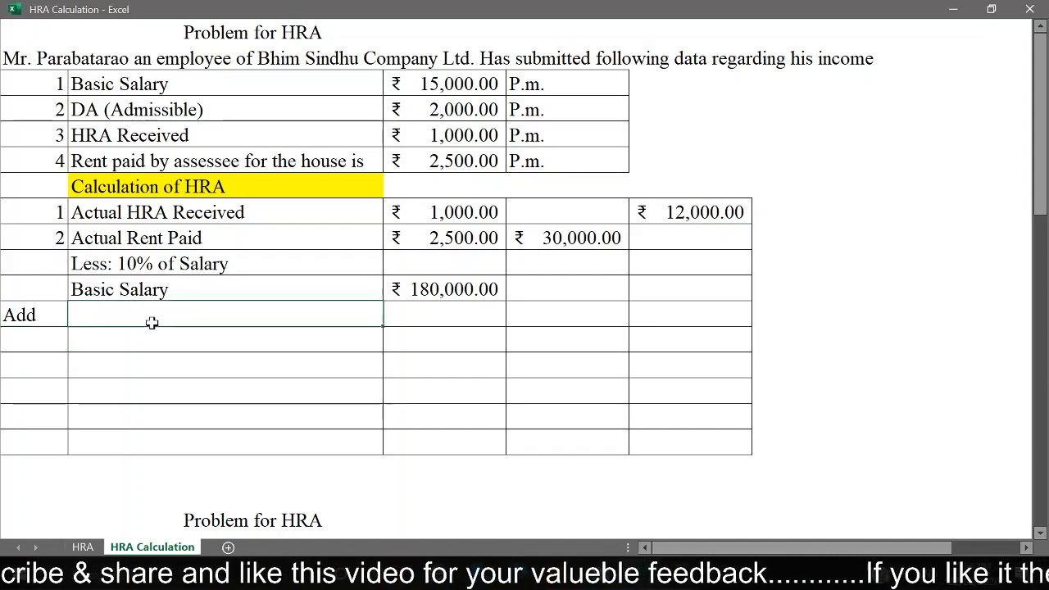
text(DA (Admissible))
key(Down)
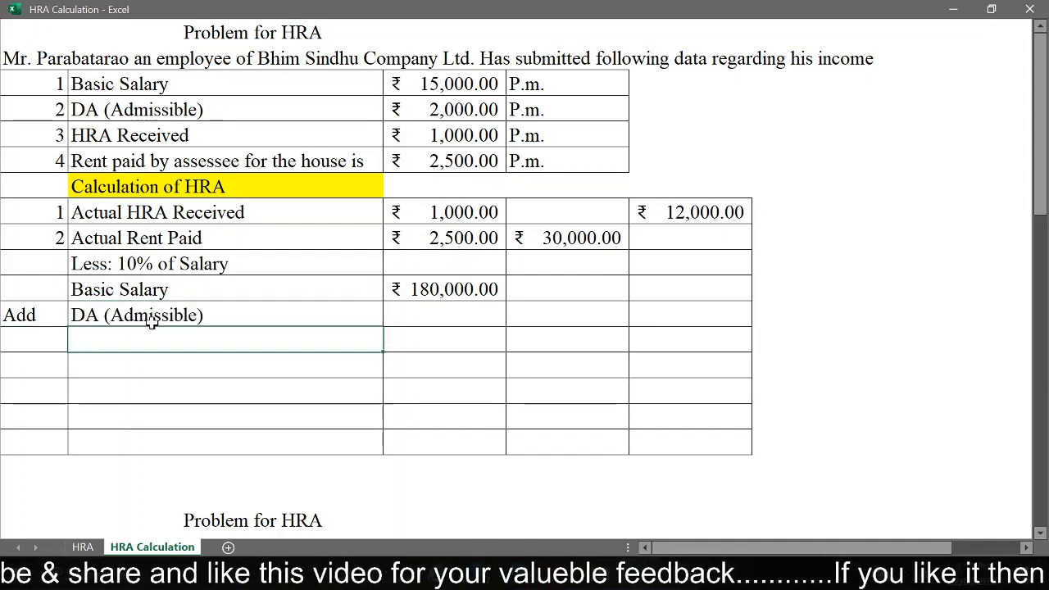
key(Up)
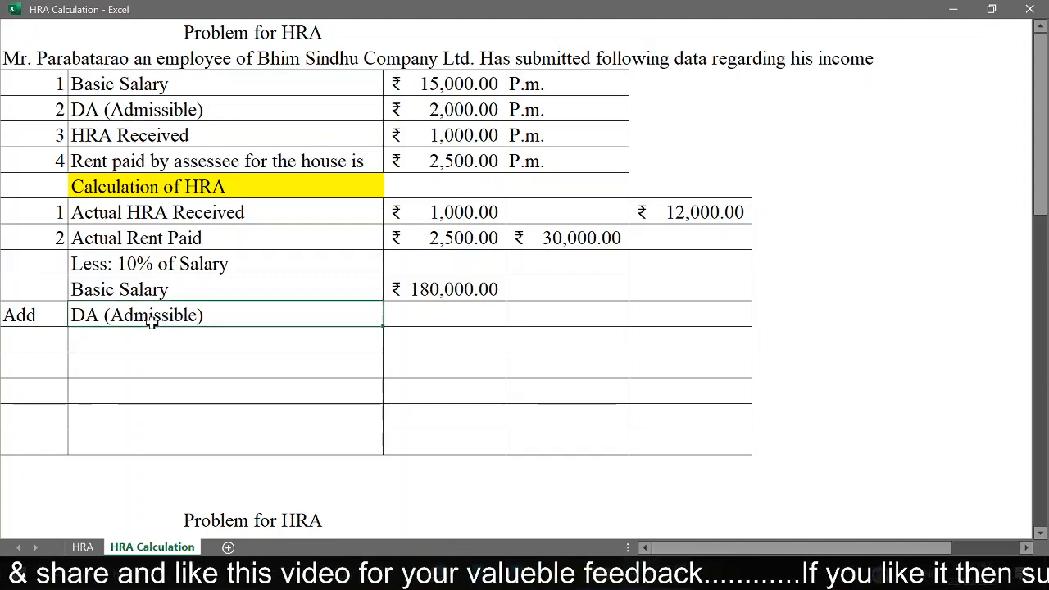
Step: Calculate the annual DA in the first amount column of the DA (Admissible) row with =2000*12
key(Right)
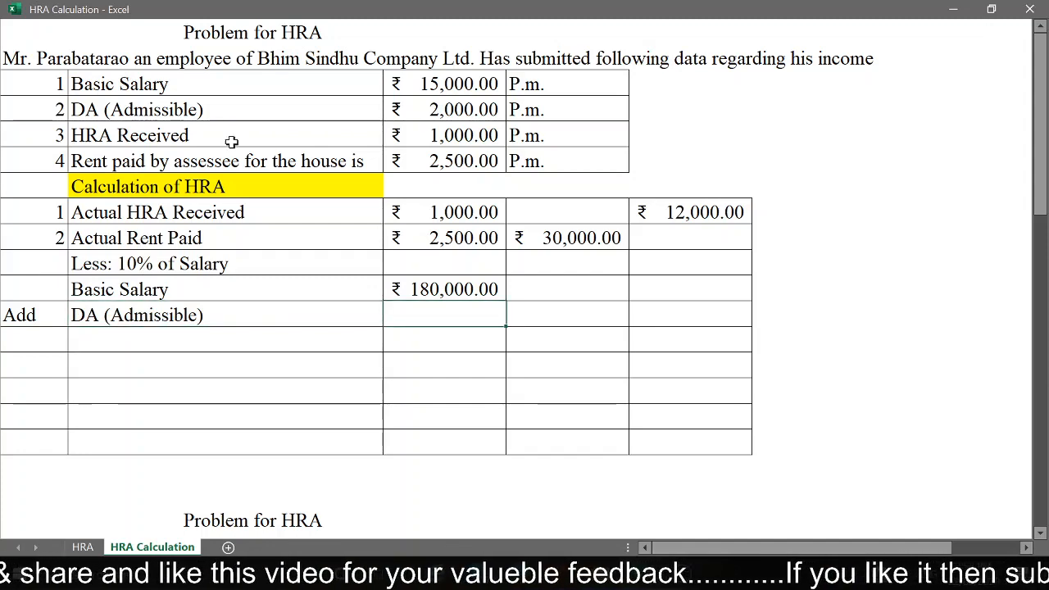
click(490, 107)
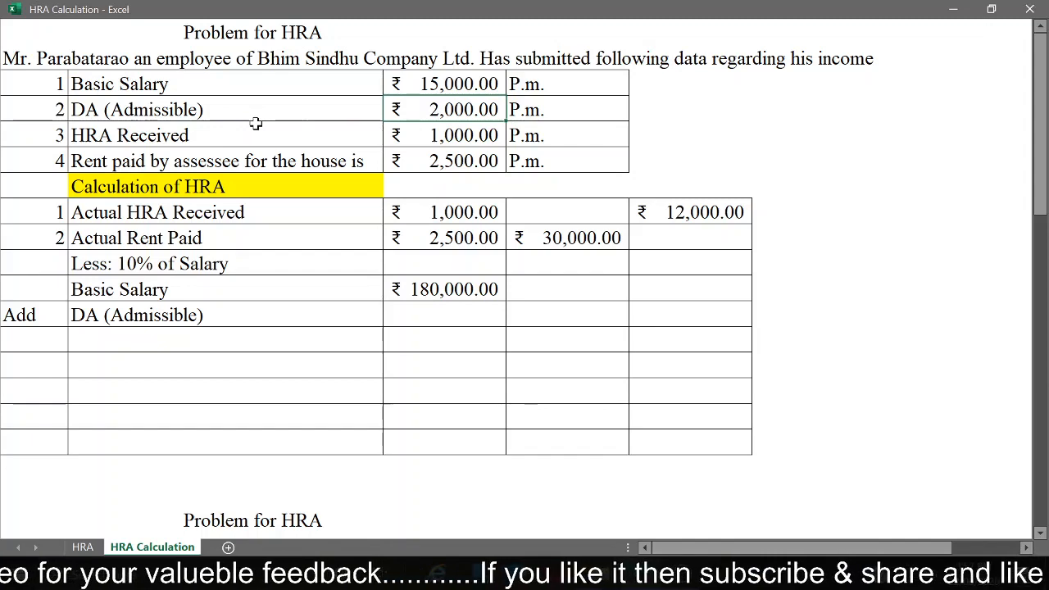
click(453, 312)
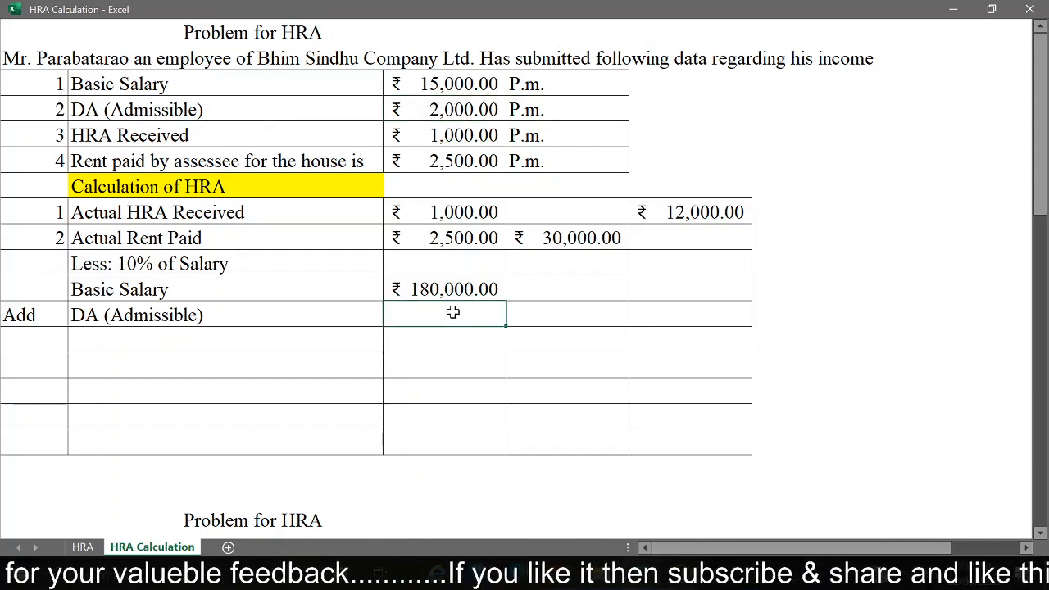
text(=2000)
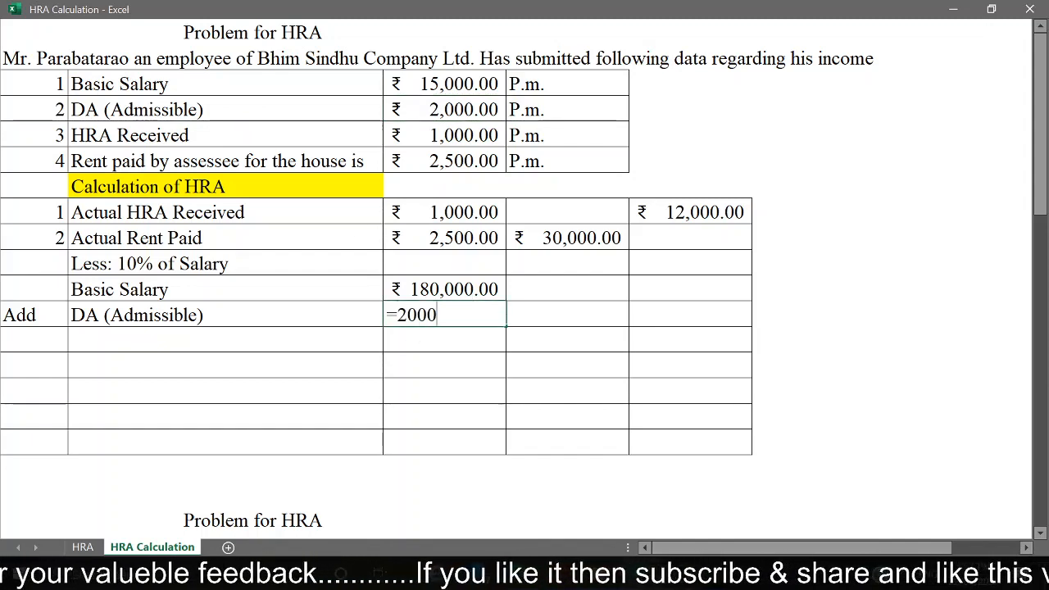
text(*12)
key(Return)
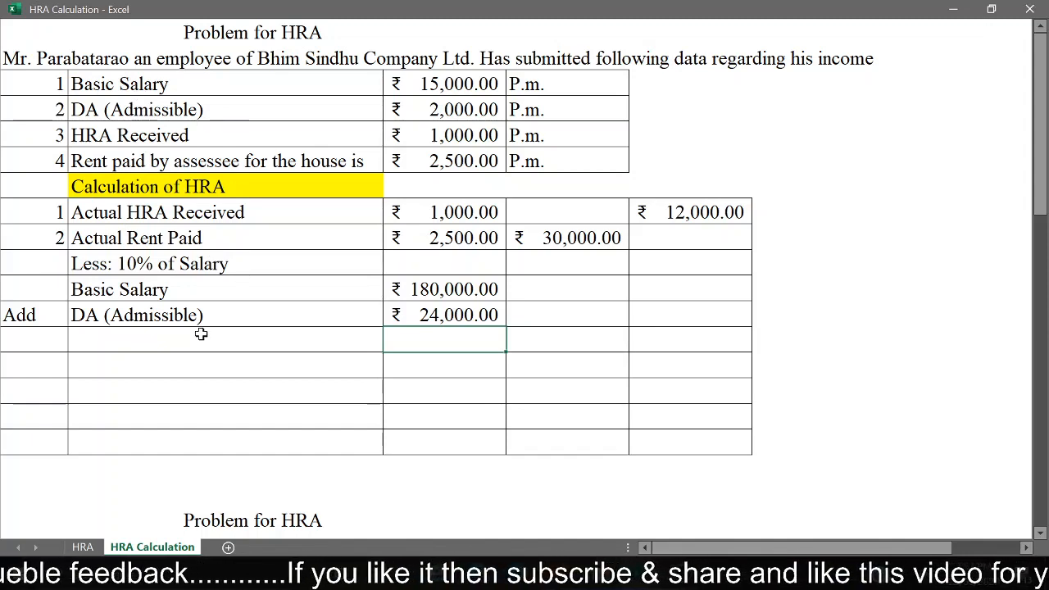
Step: Label the row below DA (Admissible) as Total Salary
click(275, 335)
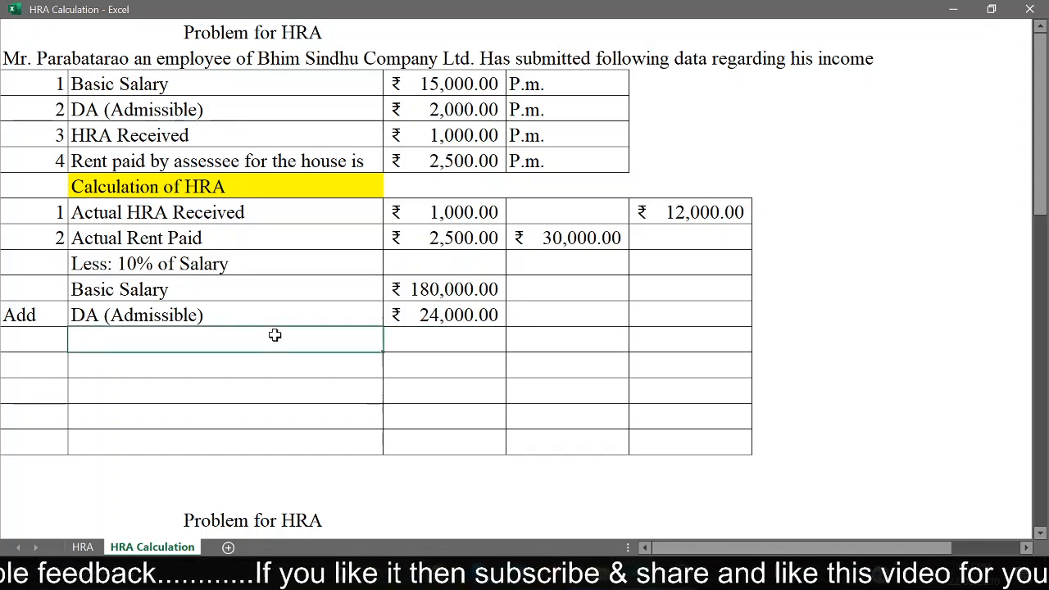
text(Total )
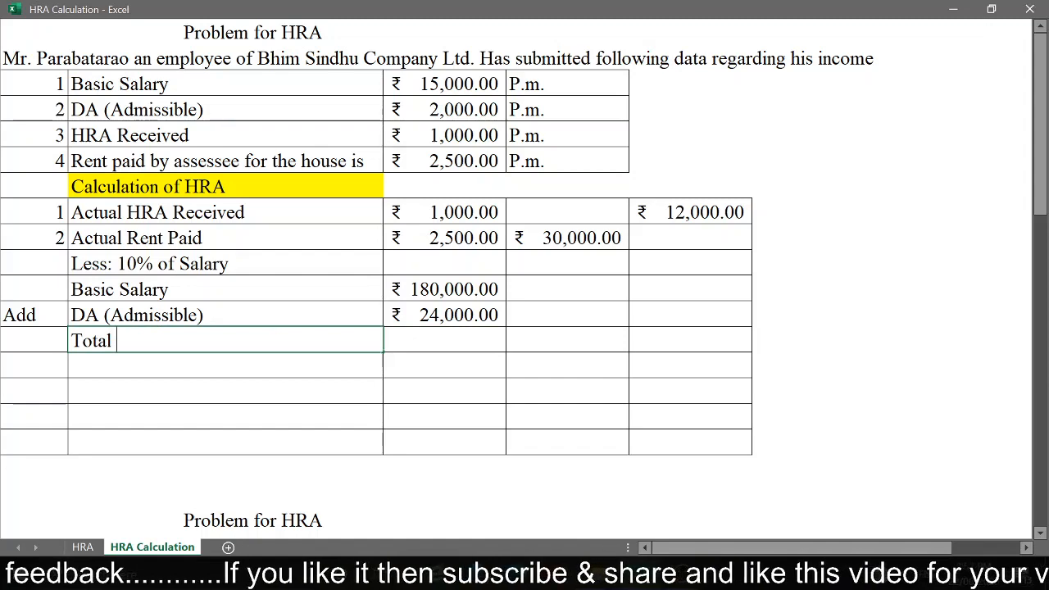
text(Salary)
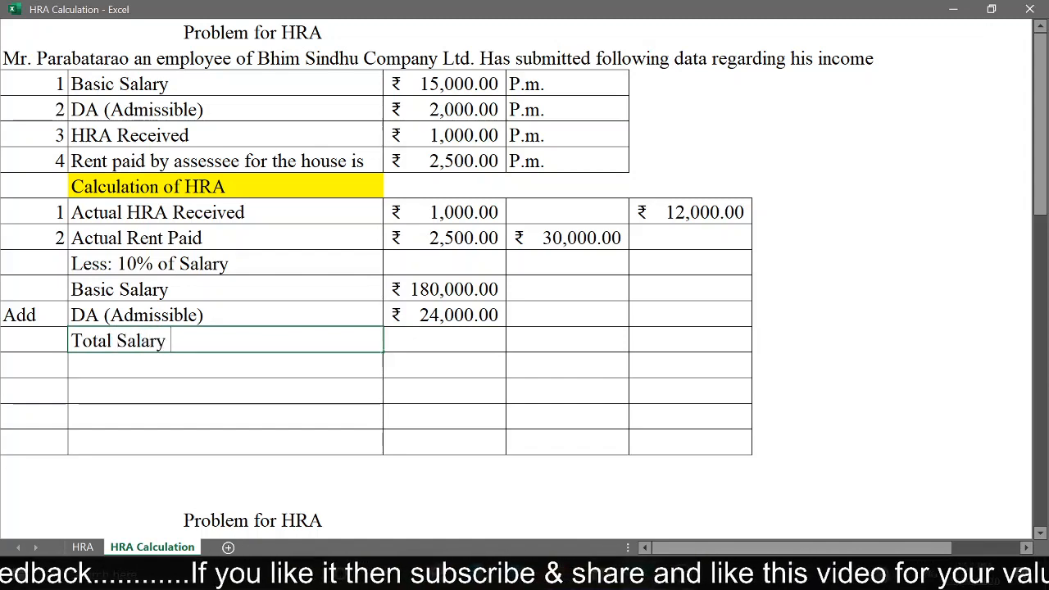
key(Tab)
key(Tab)
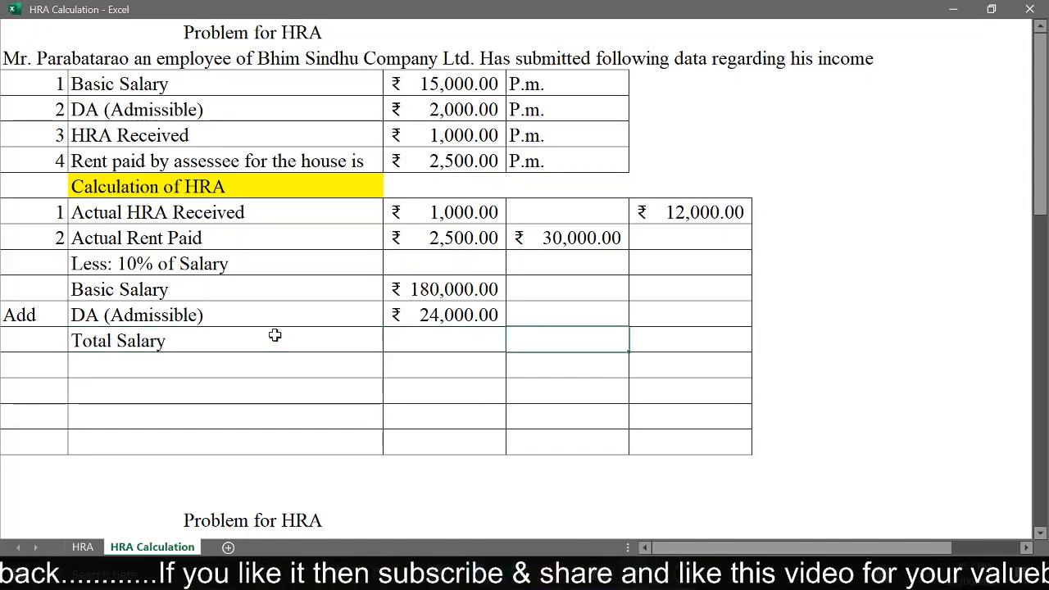
Step: Add the annual basic salary and DA in cell D13 of the Total Salary row with =C11+C12
text(=)
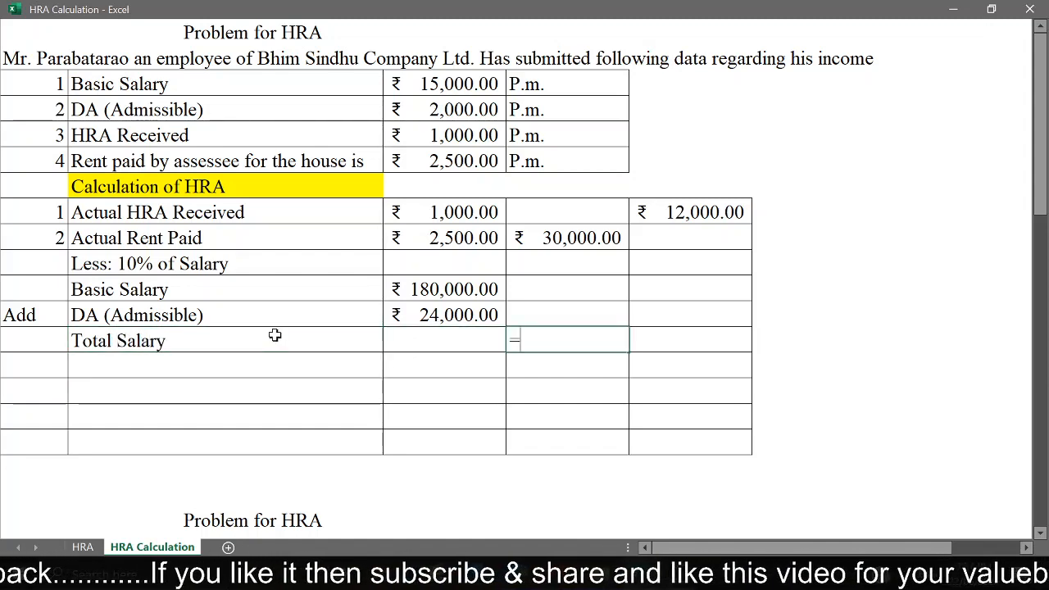
click(432, 289)
text(+)
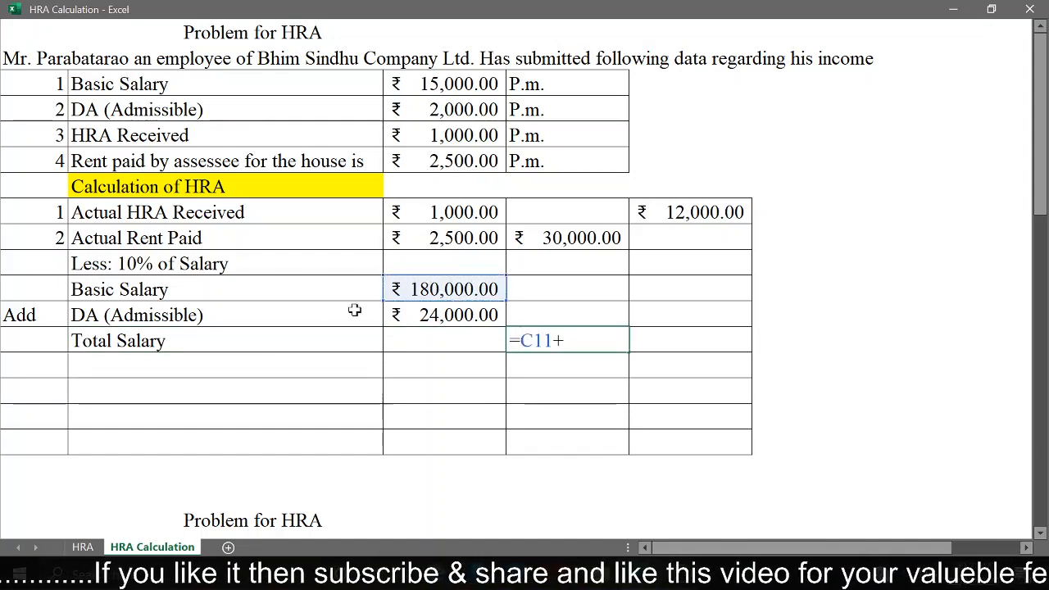
click(432, 316)
key(Return)
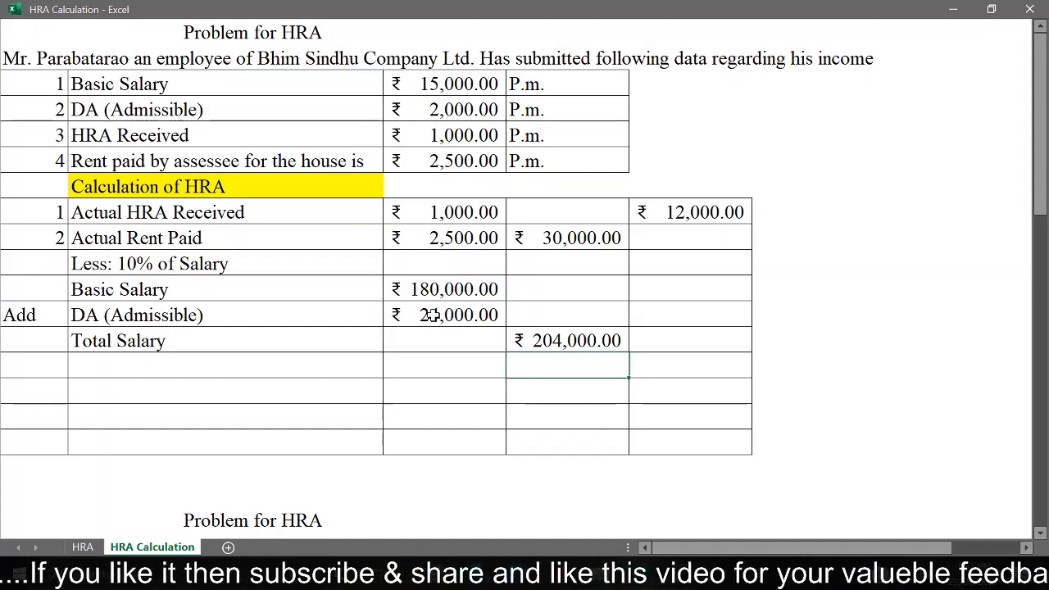
click(557, 343)
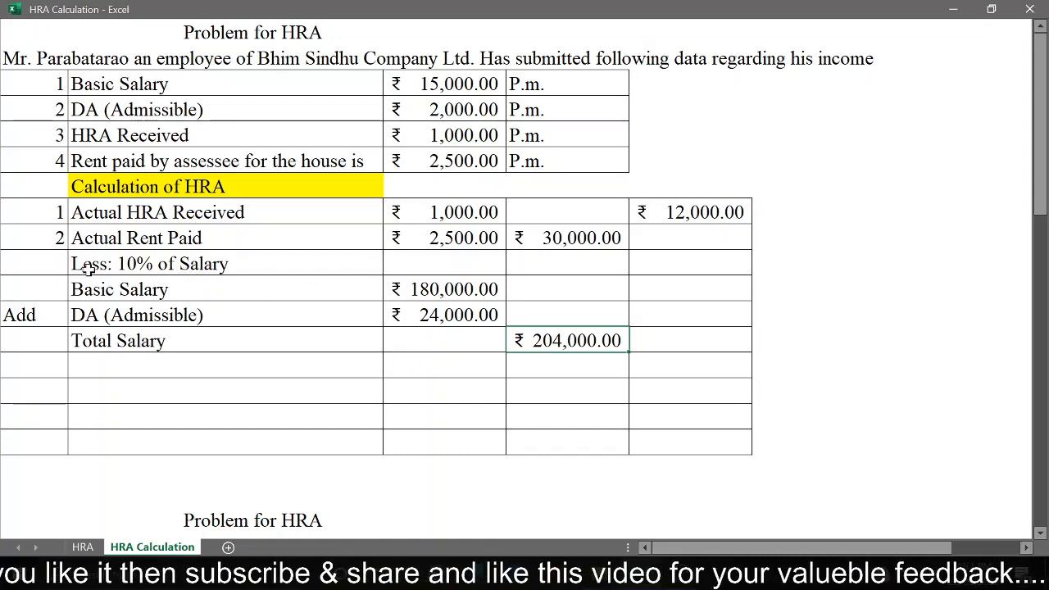
Step: Calculate the Less: 10% of Salary amount in the second amount column with =D13*10%
click(141, 272)
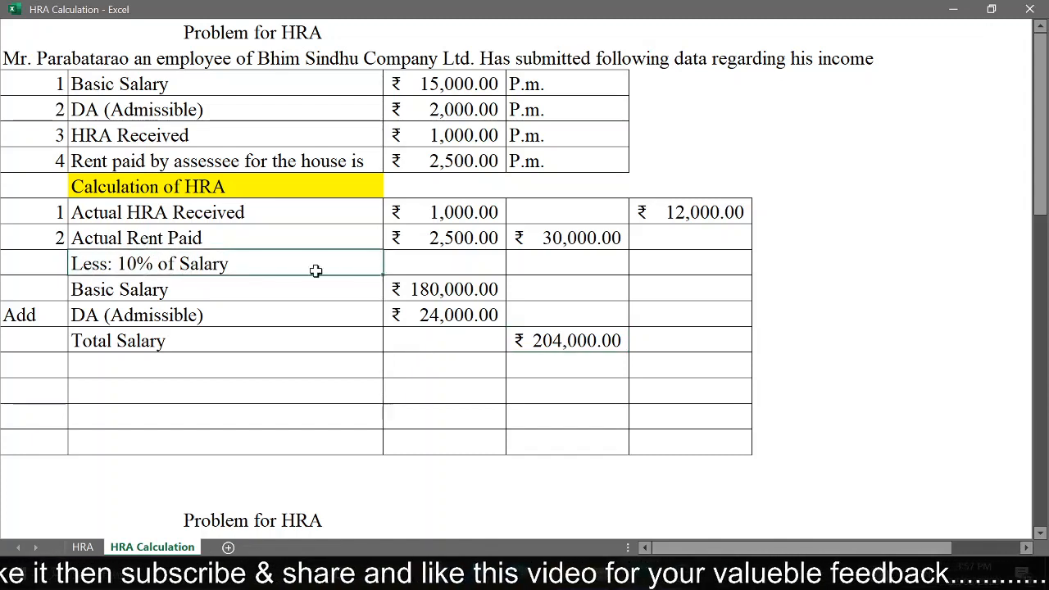
click(586, 268)
text(=)
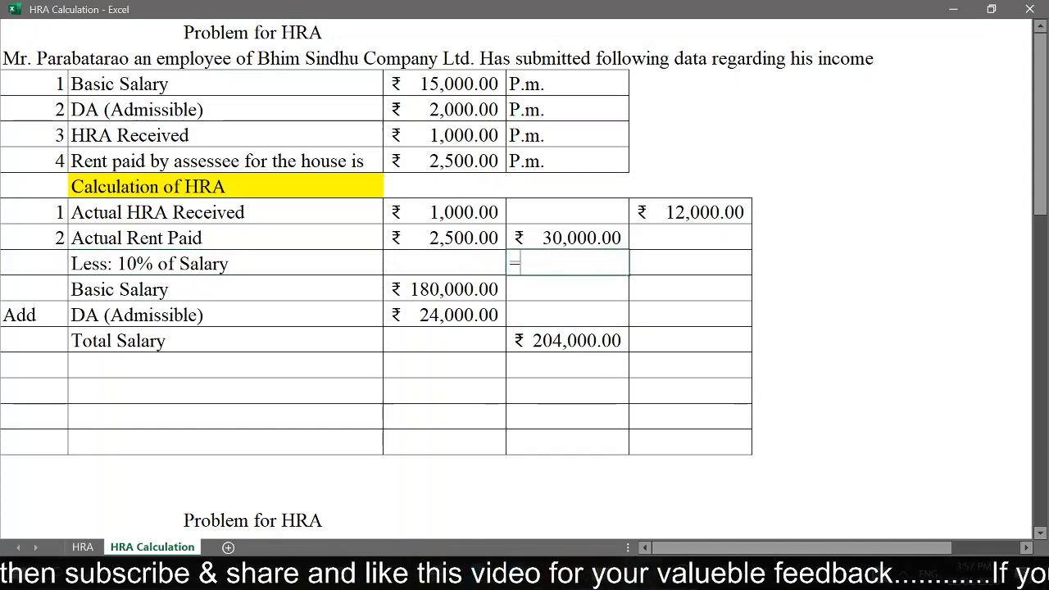
click(591, 344)
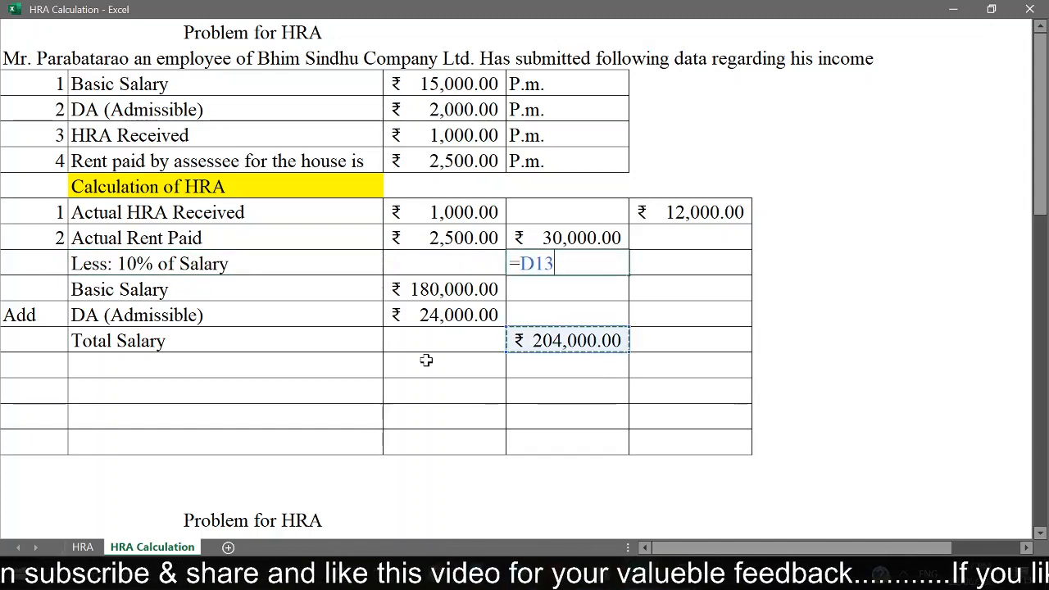
text(*10%)
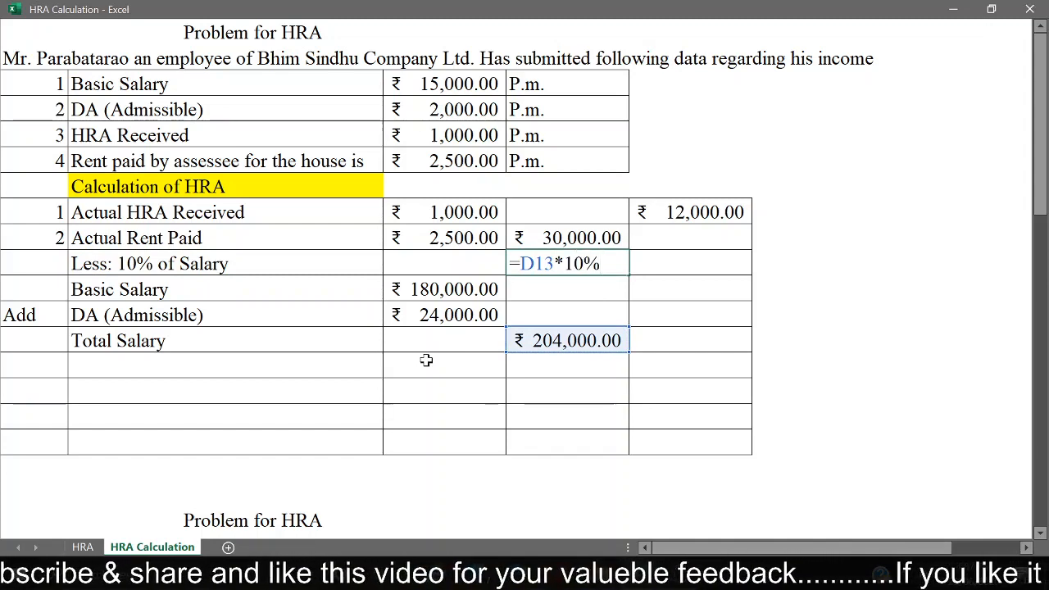
key(Return)
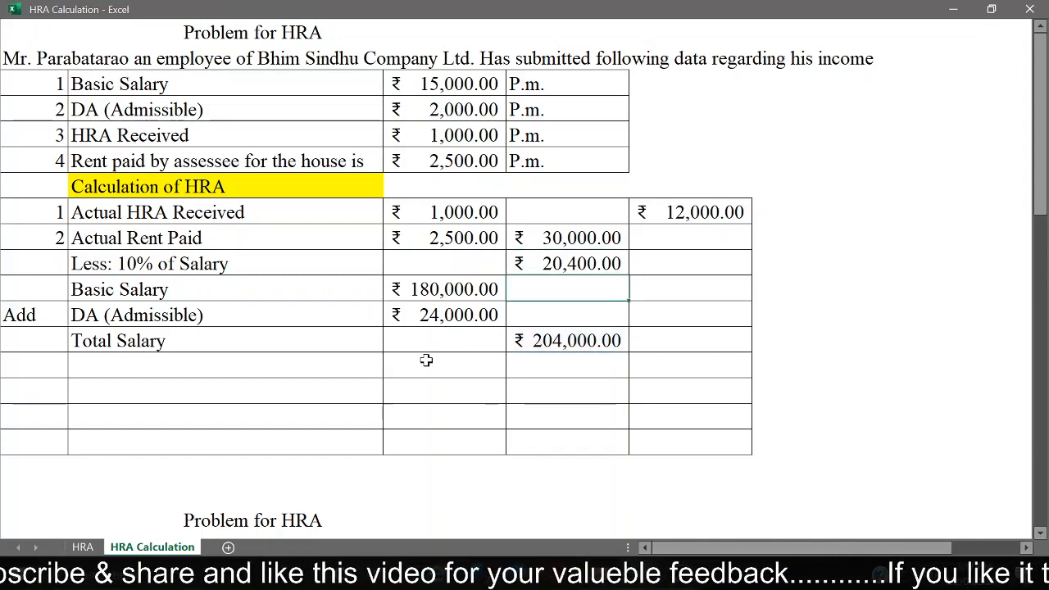
Step: Subtract 10% of salary from the annual rent paid in the last column of the Less: 10% of Salary row with =D9-D10
click(701, 264)
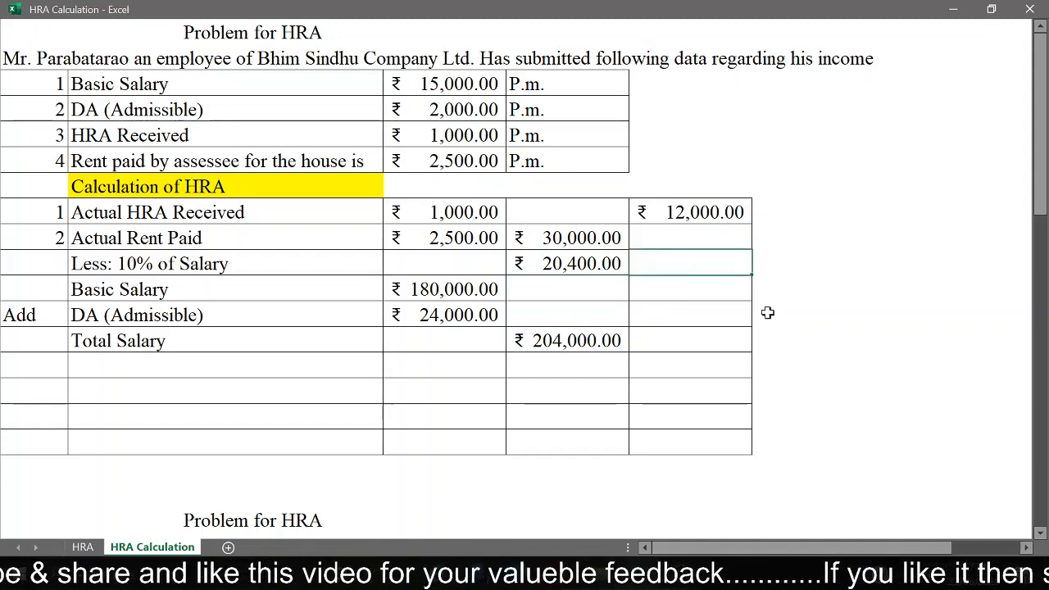
text(=)
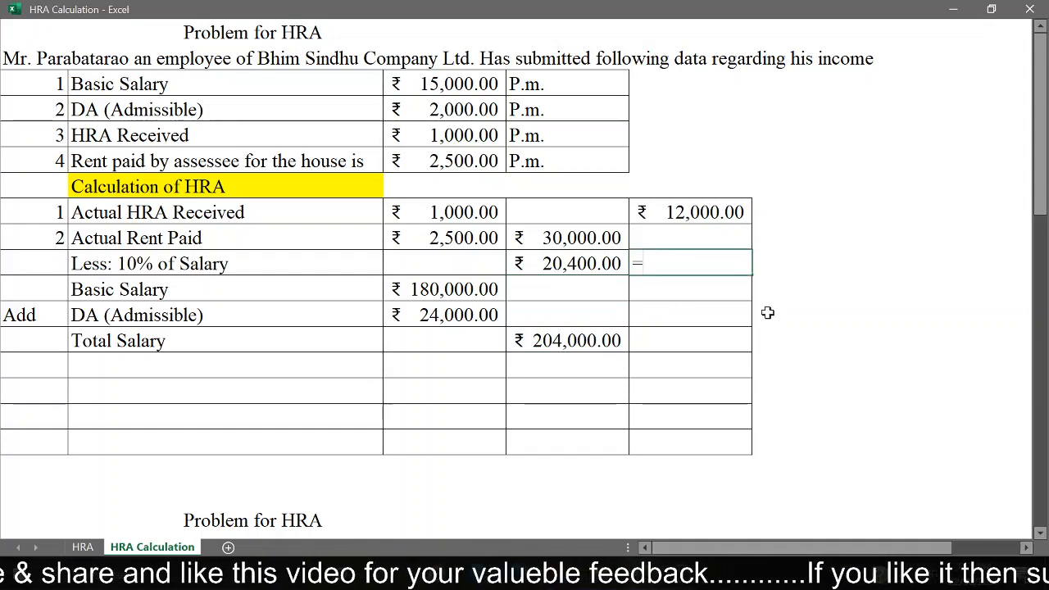
click(574, 243)
text(-)
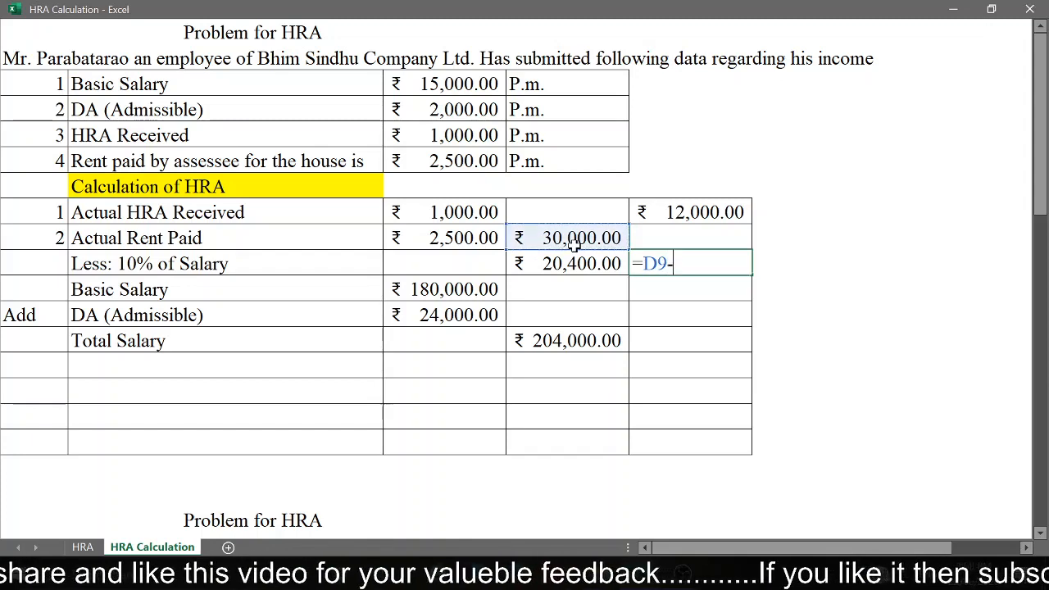
click(568, 264)
key(Return)
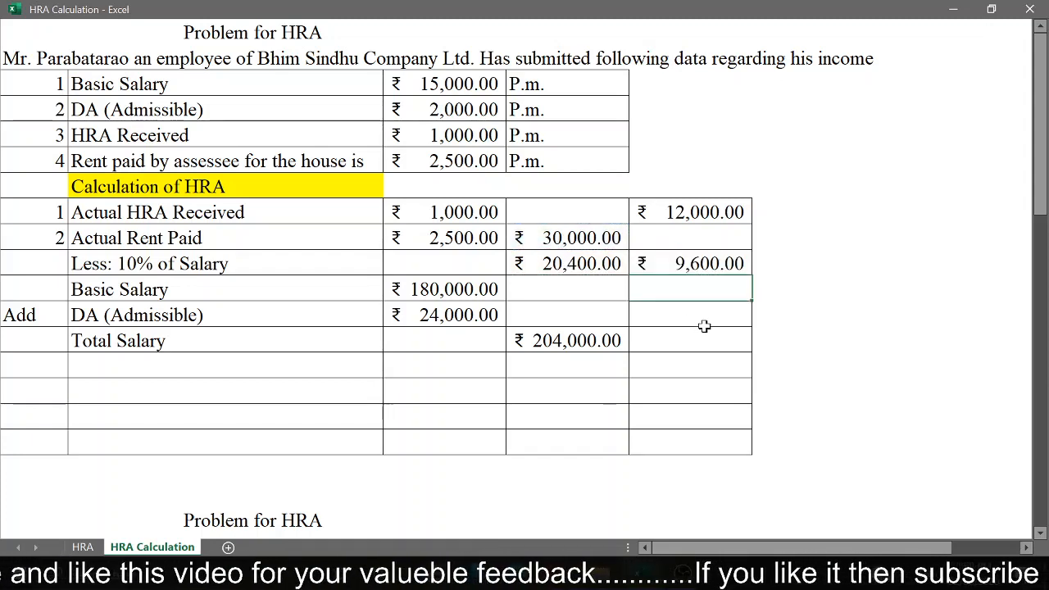
click(727, 267)
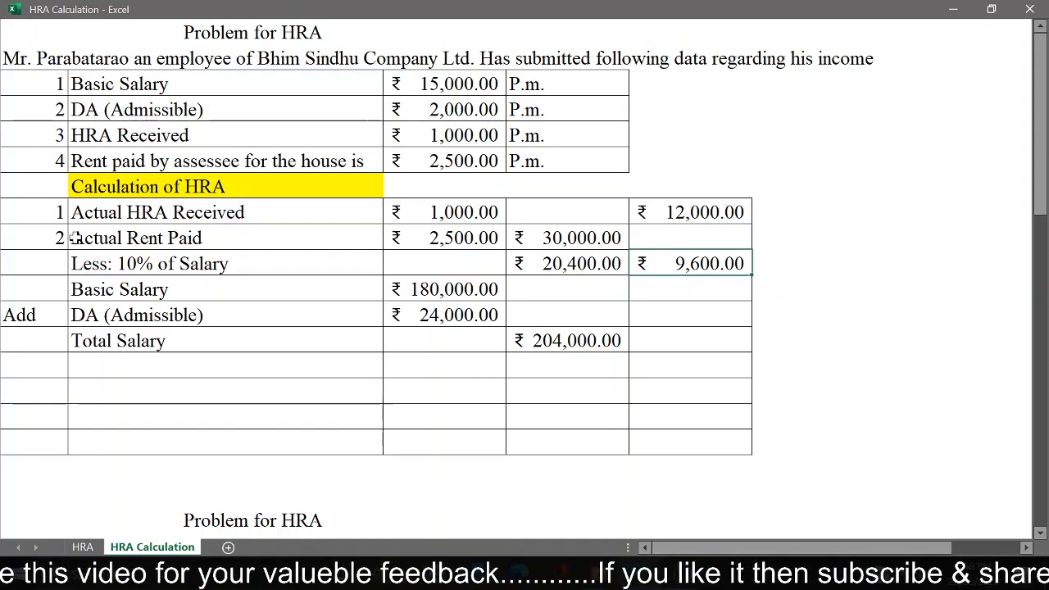
Step: Number the row below Total Salary as condition 3
click(56, 372)
text(3)
key(Return)
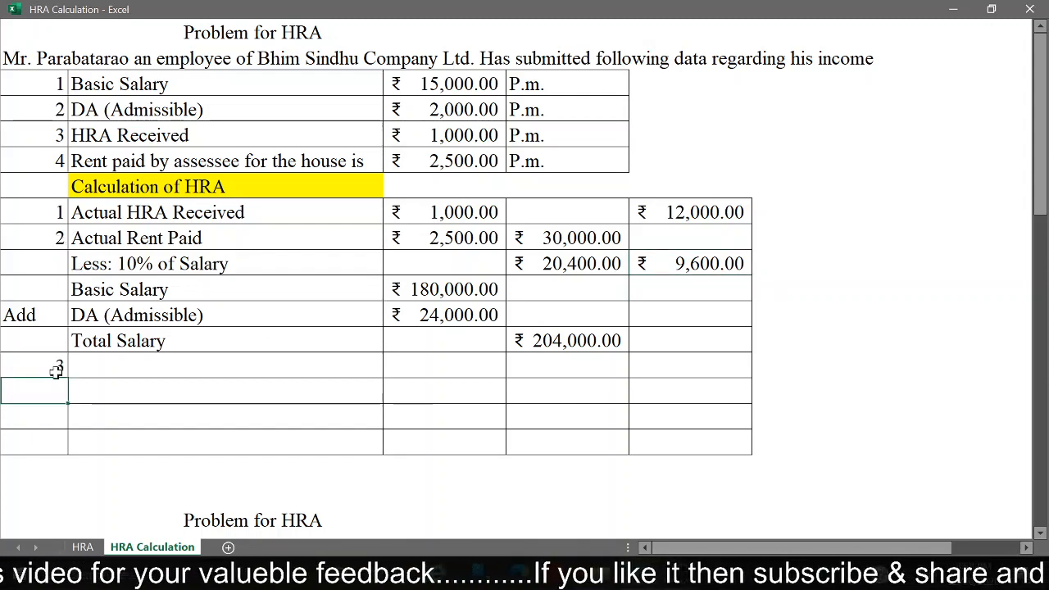
key(Up)
key(Right)
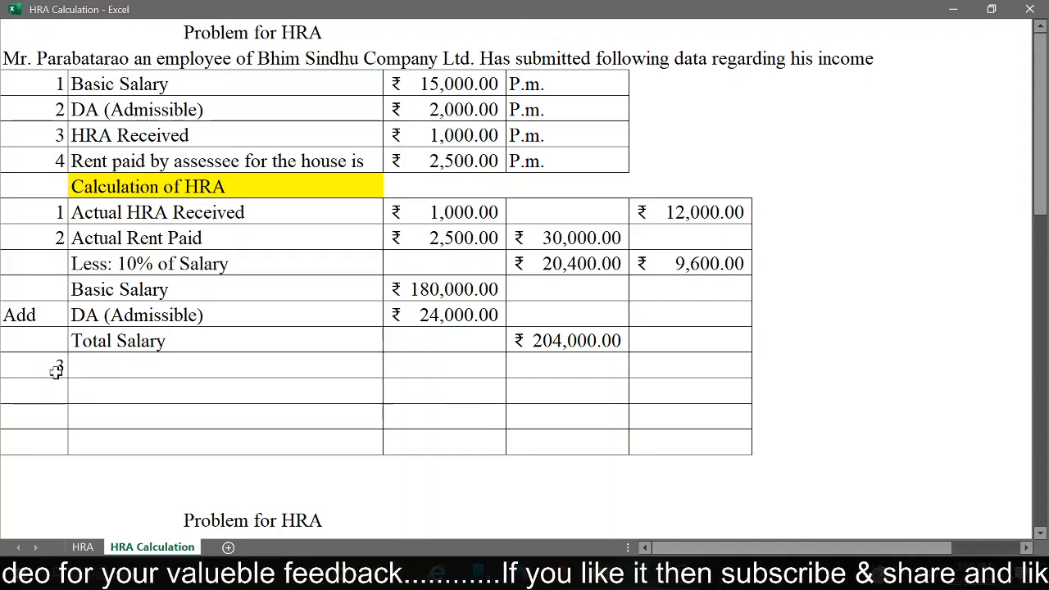
Step: Check the third exemption condition on the HRA sheet, then return to the HRA Calculation sheet and dismiss the battery notice
key(ctrl+Page_Up)
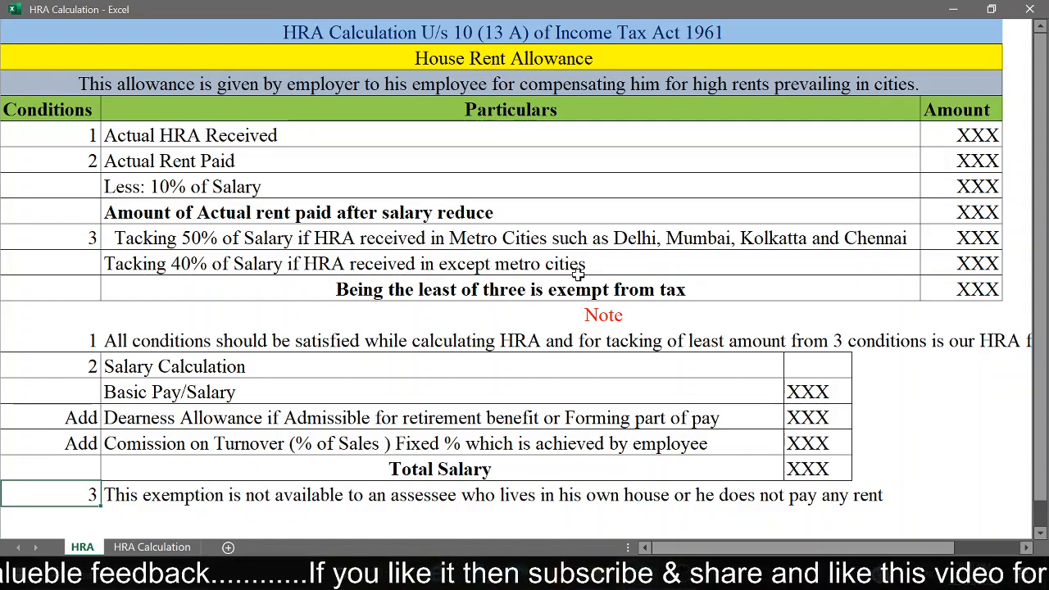
key(ctrl+Page_Down)
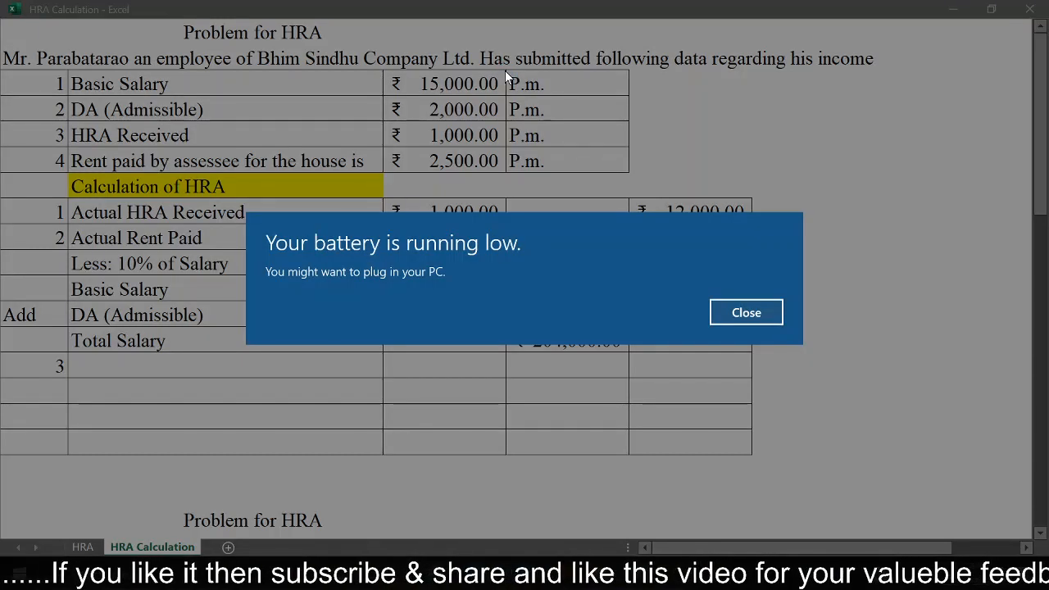
click(753, 314)
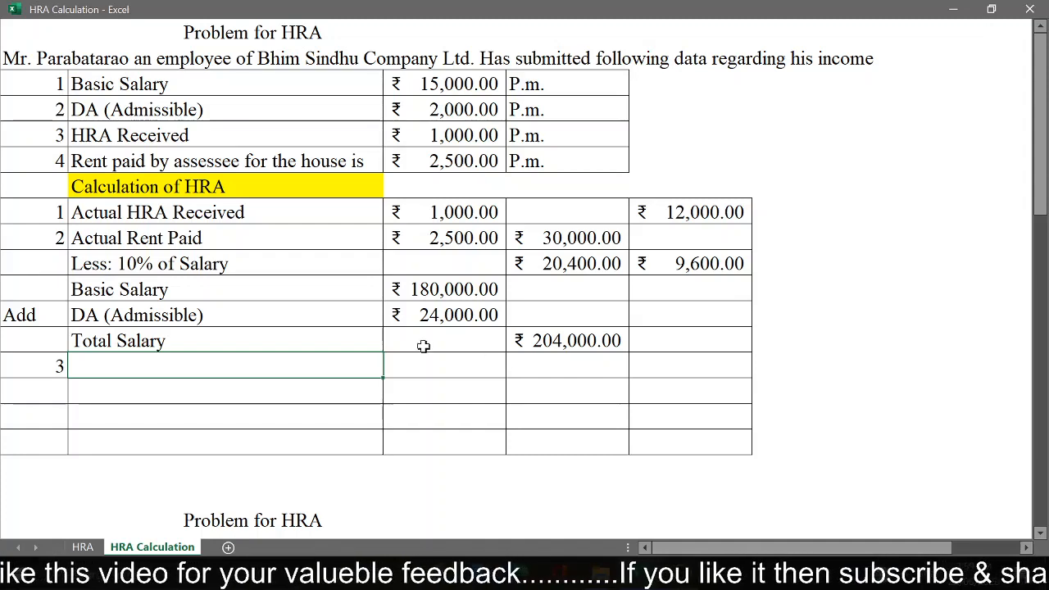
Step: Review the total salary, monthly basic salary and annual basic salary cells, ending on the empty particulars cell of condition 3
click(580, 341)
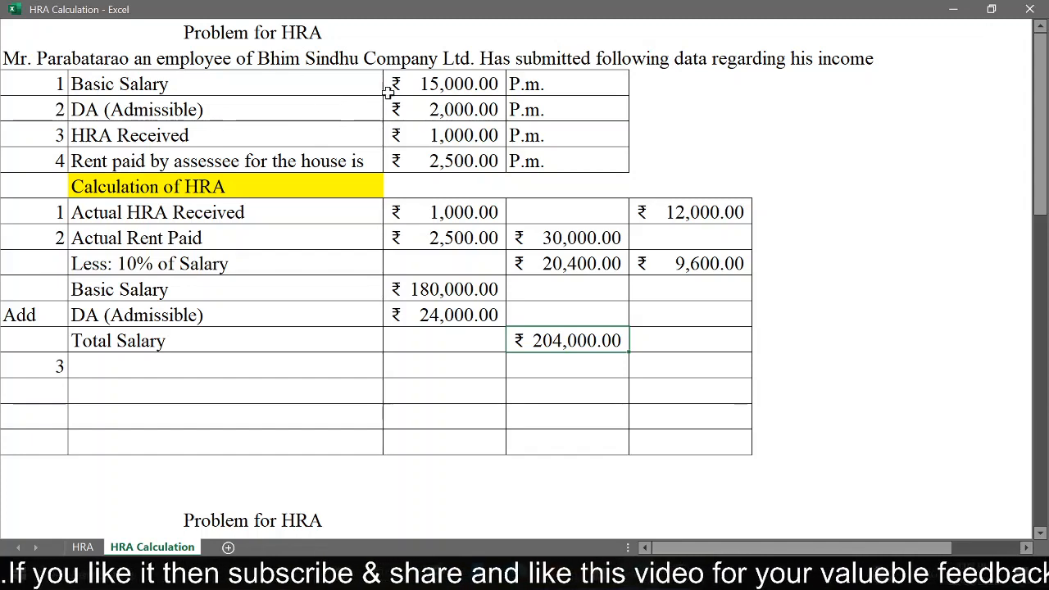
click(450, 90)
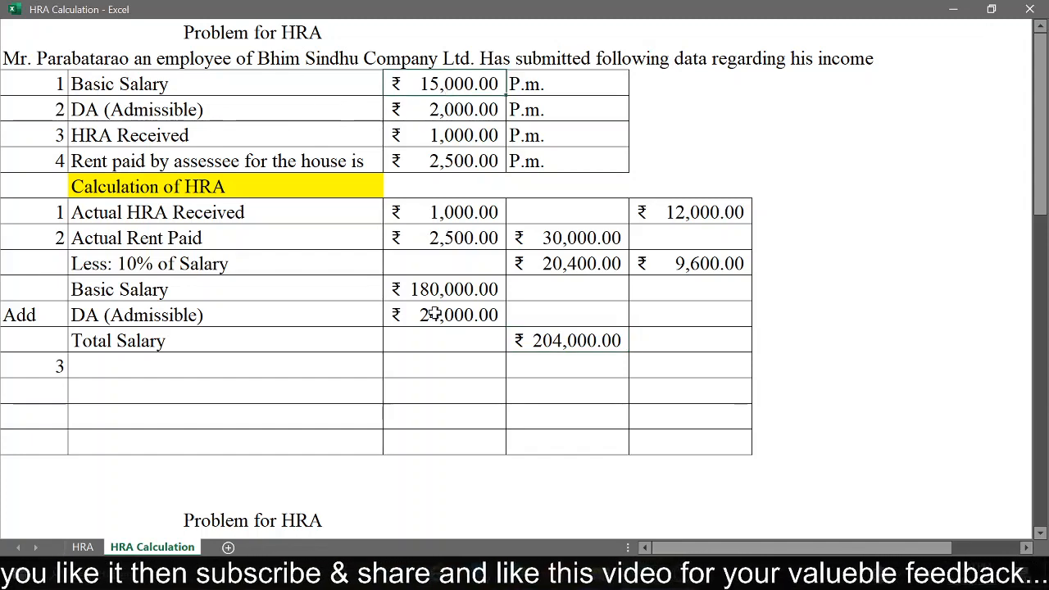
click(436, 289)
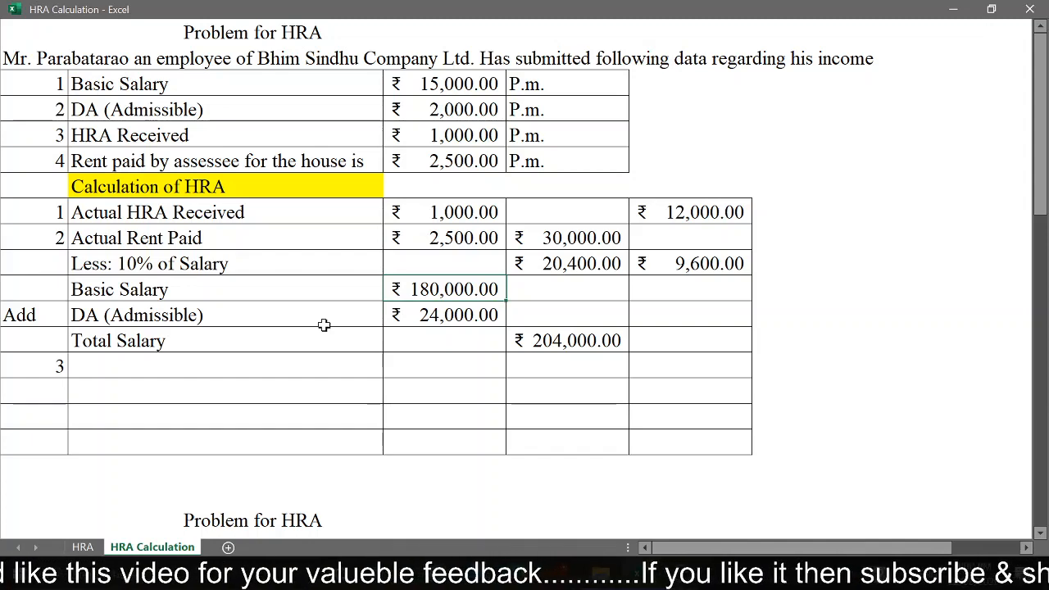
click(157, 362)
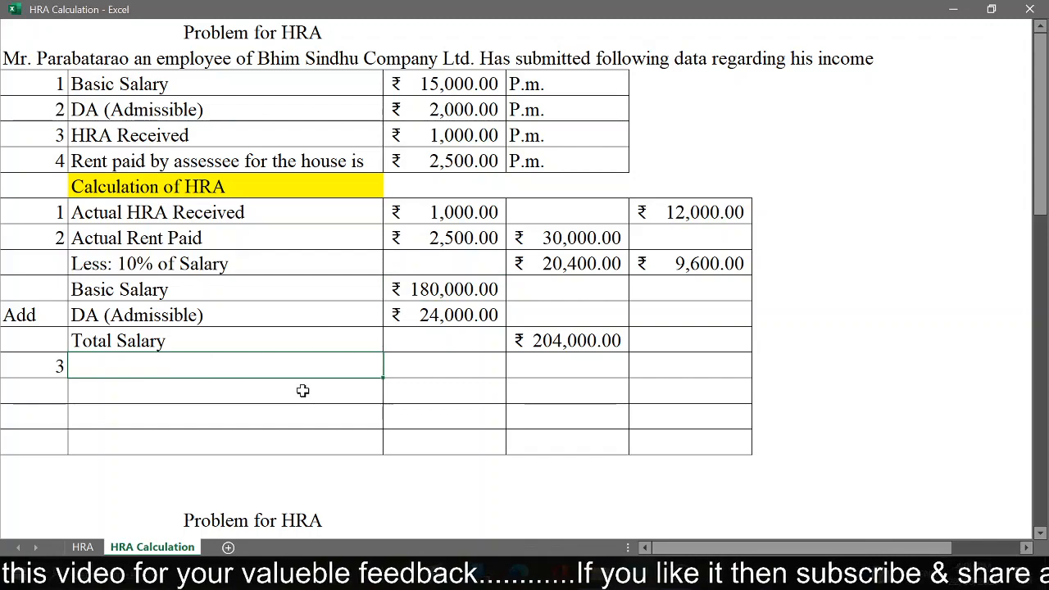
Step: Consult the salary percentage rule for condition 3 on the HRA sheet and label condition 3 "40 % of Salary" in the HRA Calculation sheet
key(ctrl+Page_Up)
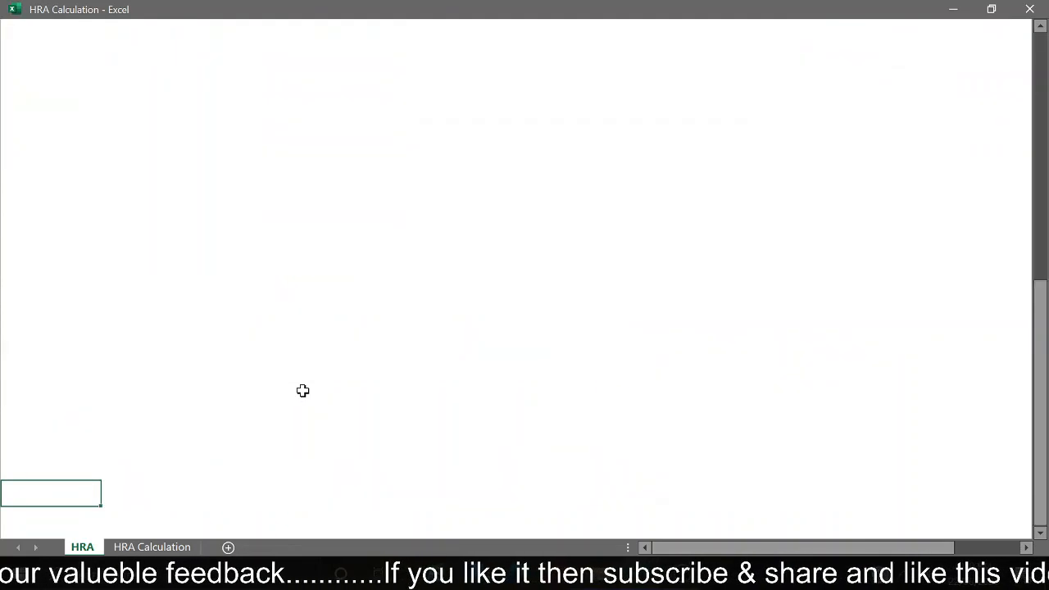
key(ctrl+Home)
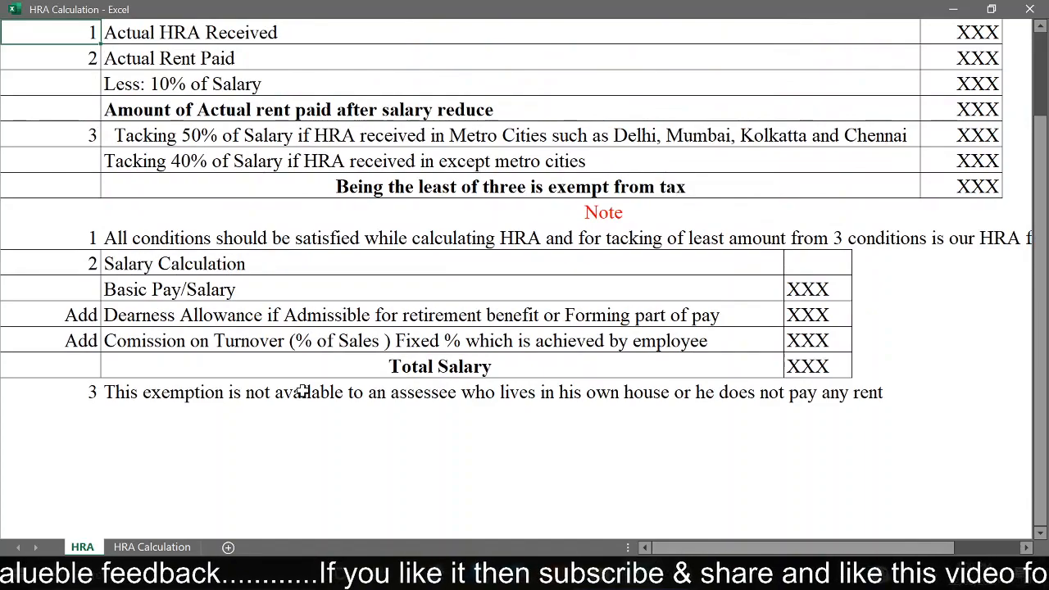
scroll(303, 391, up, 2)
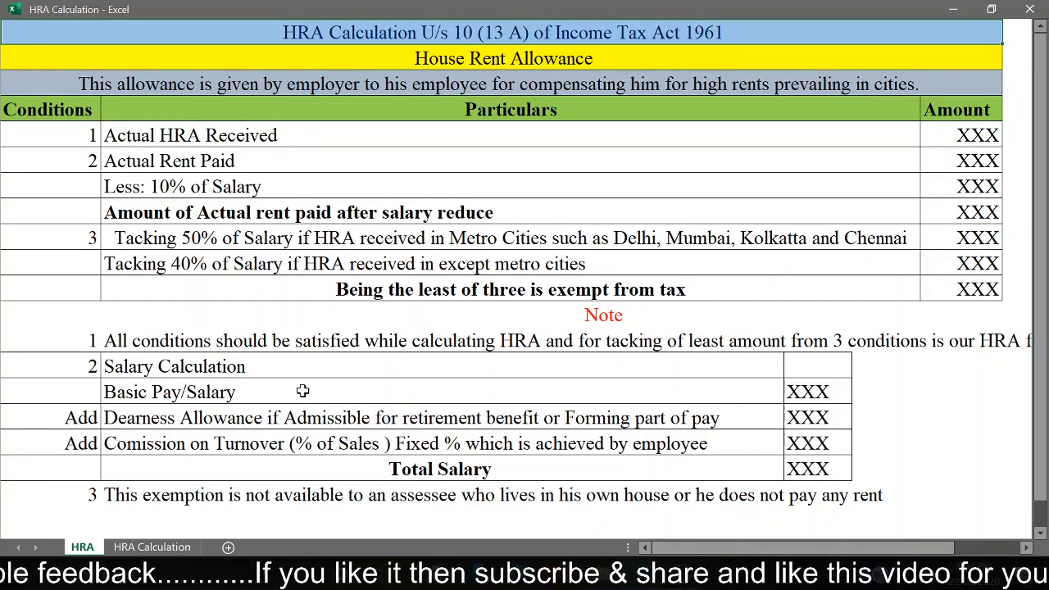
key(ctrl+Page_Down)
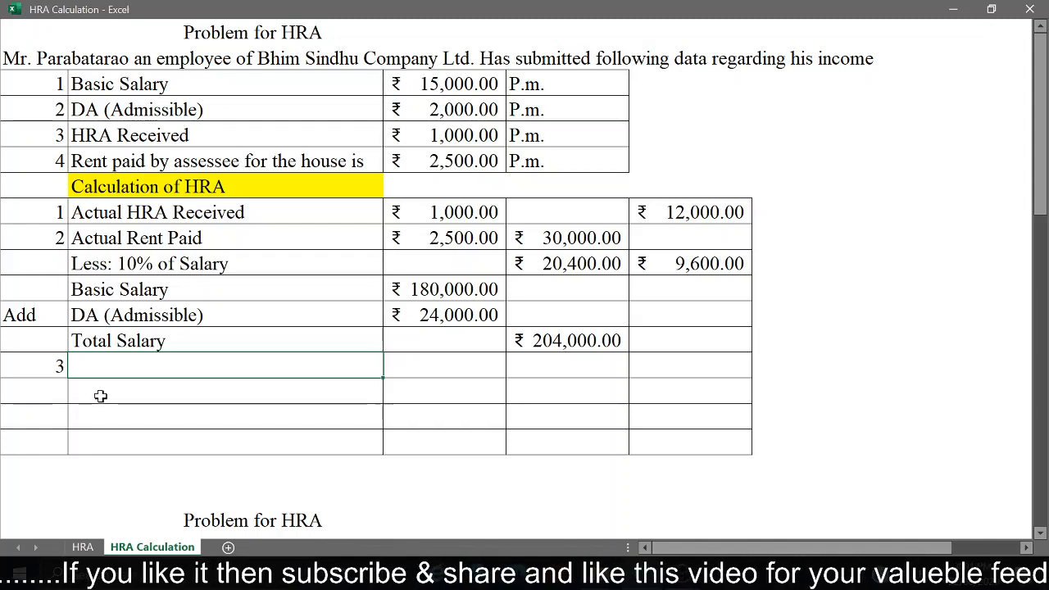
text(40)
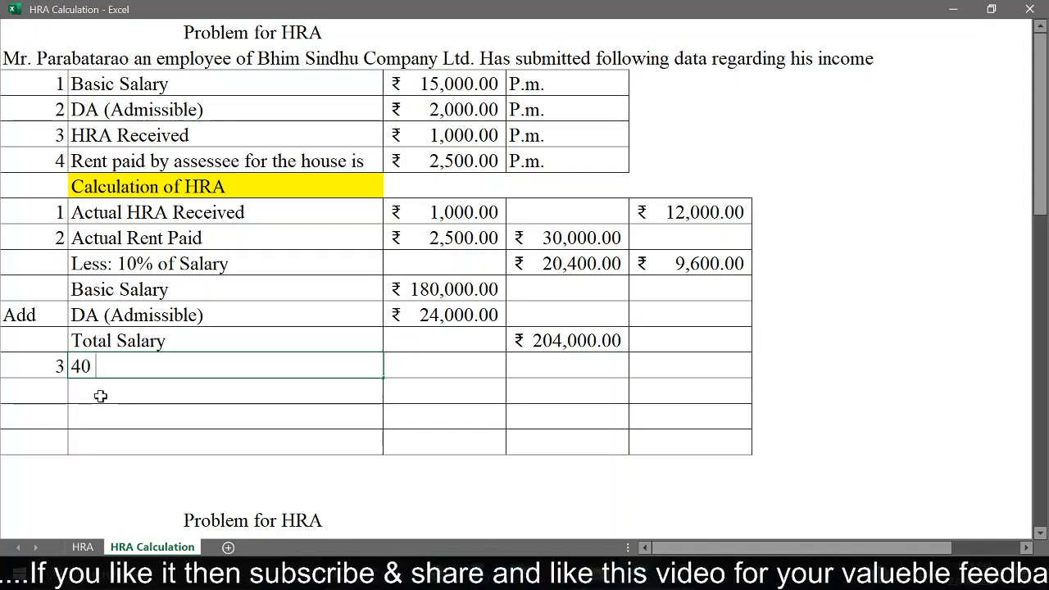
text( %)
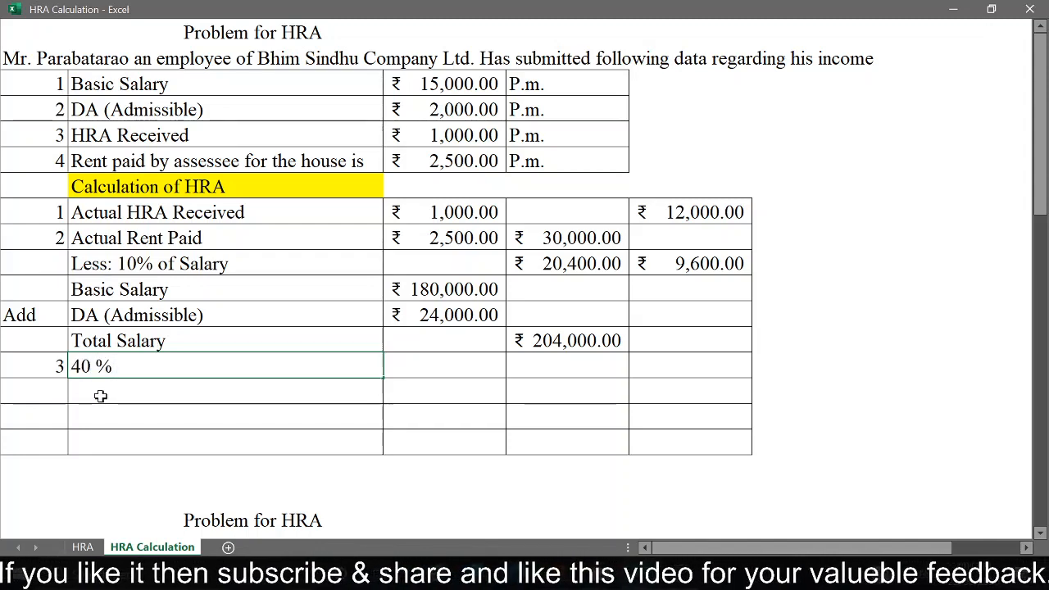
text( of Salary)
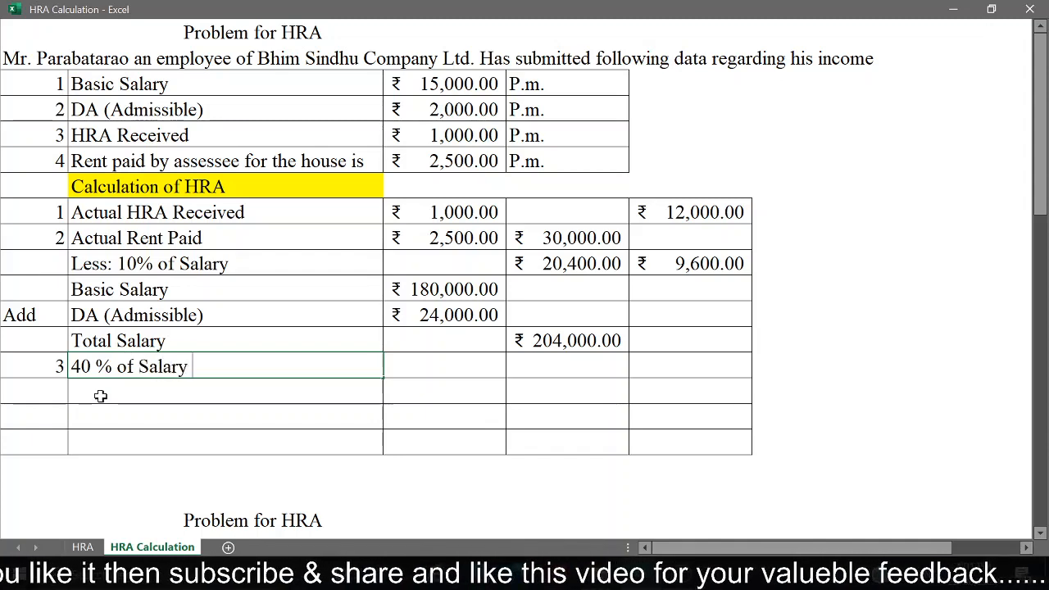
key(Return)
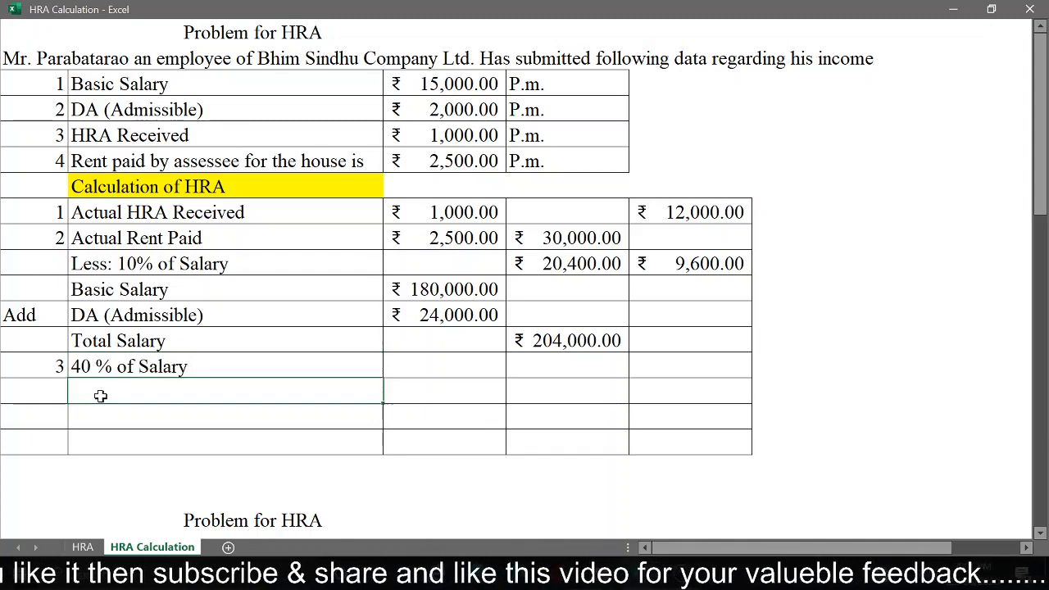
Step: Calculate 40% of the total salary in the last column of the condition 3 row with =D13*40%
key(Up)
key(Right)
key(Right)
key(Right)
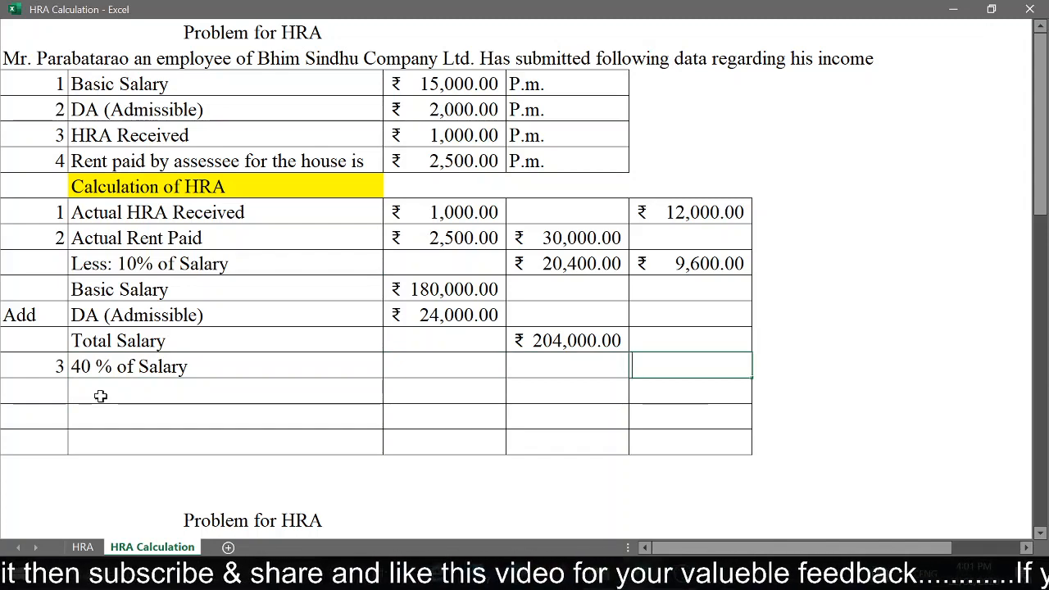
text(=)
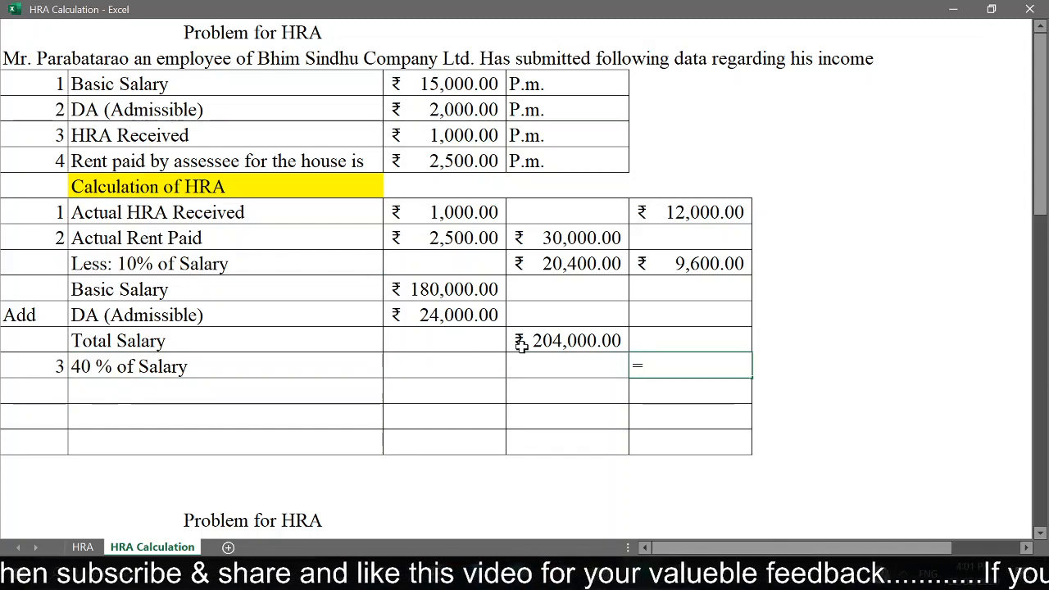
click(551, 344)
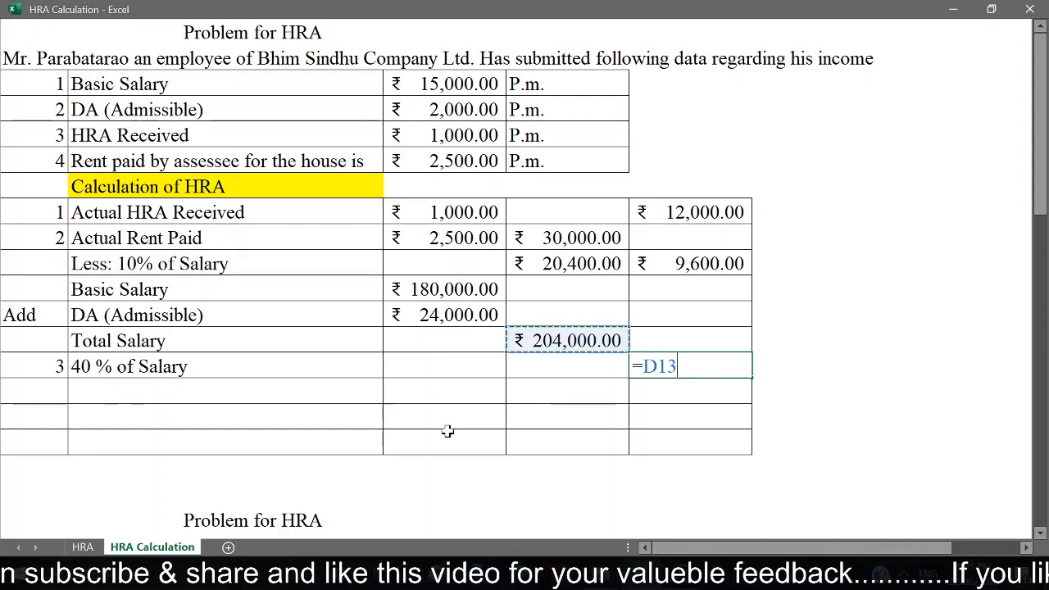
text(*40%)
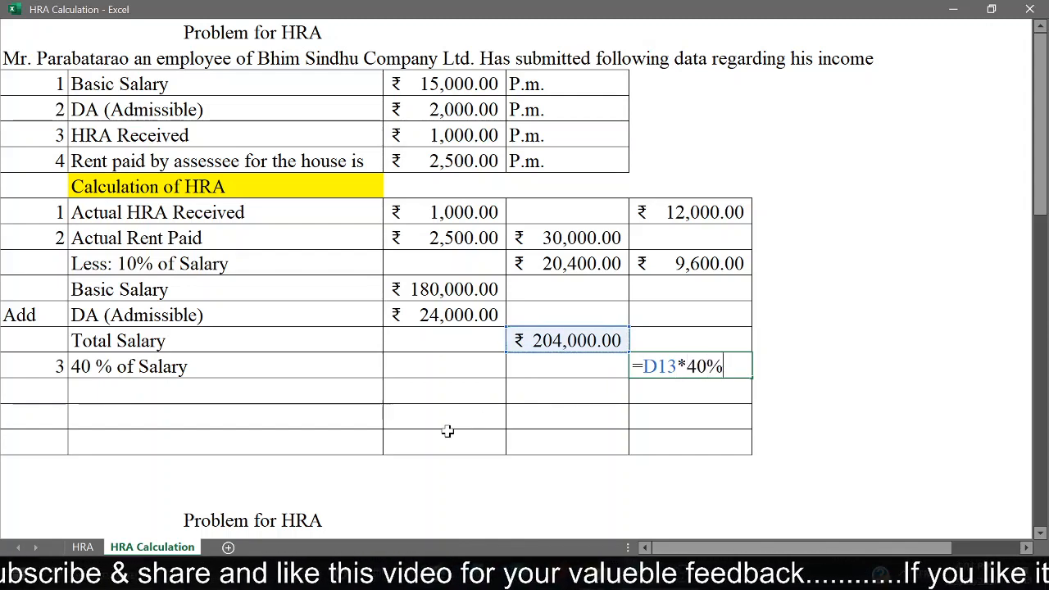
key(Return)
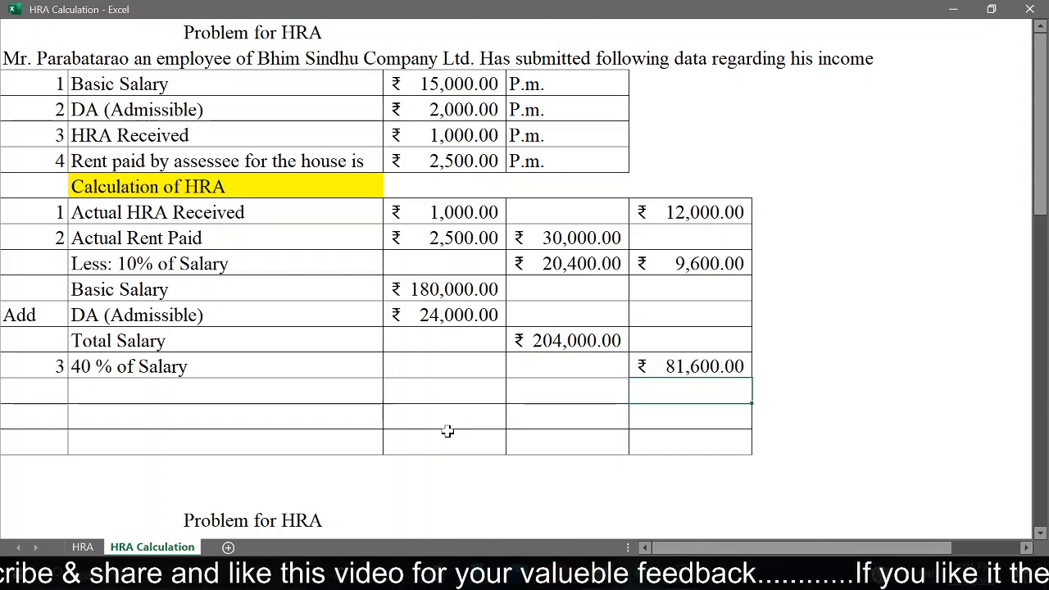
Step: Label the second row below condition 3 "HRA Received", leaving one blank row between them
click(222, 415)
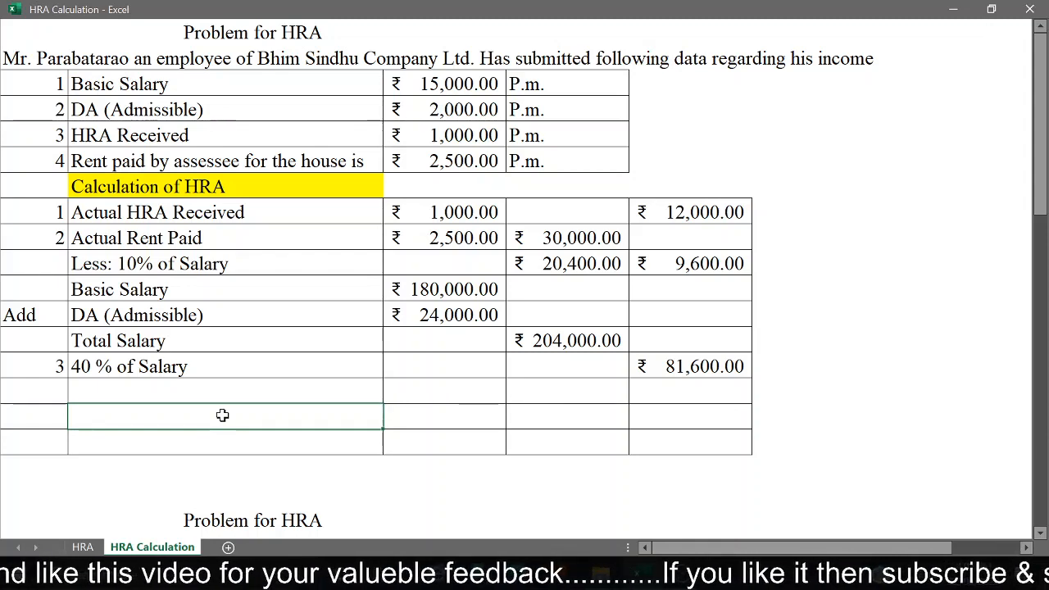
text(HRa)
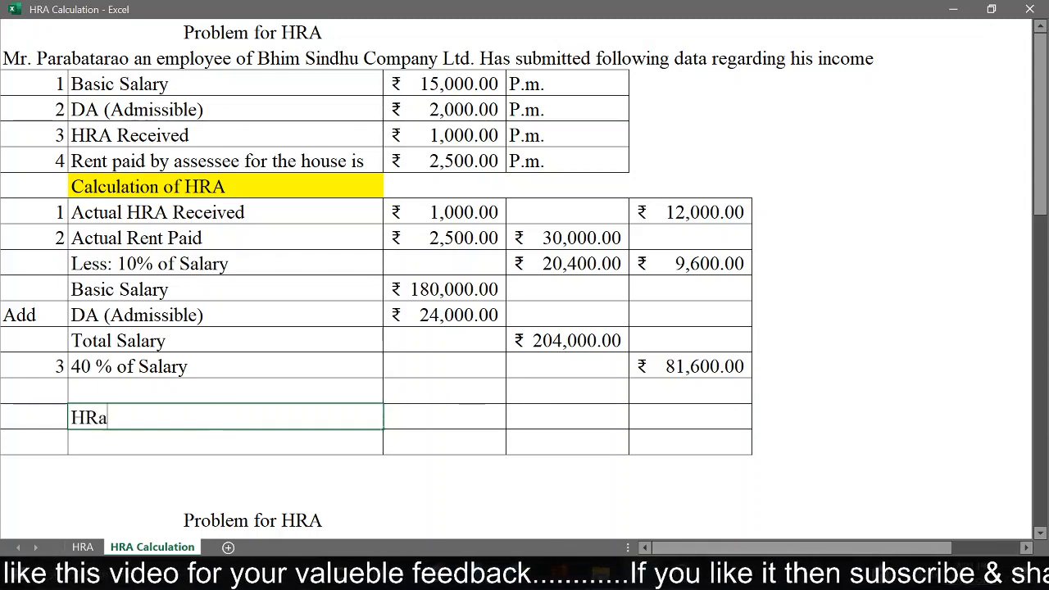
key(BackSpace)
text(A Re)
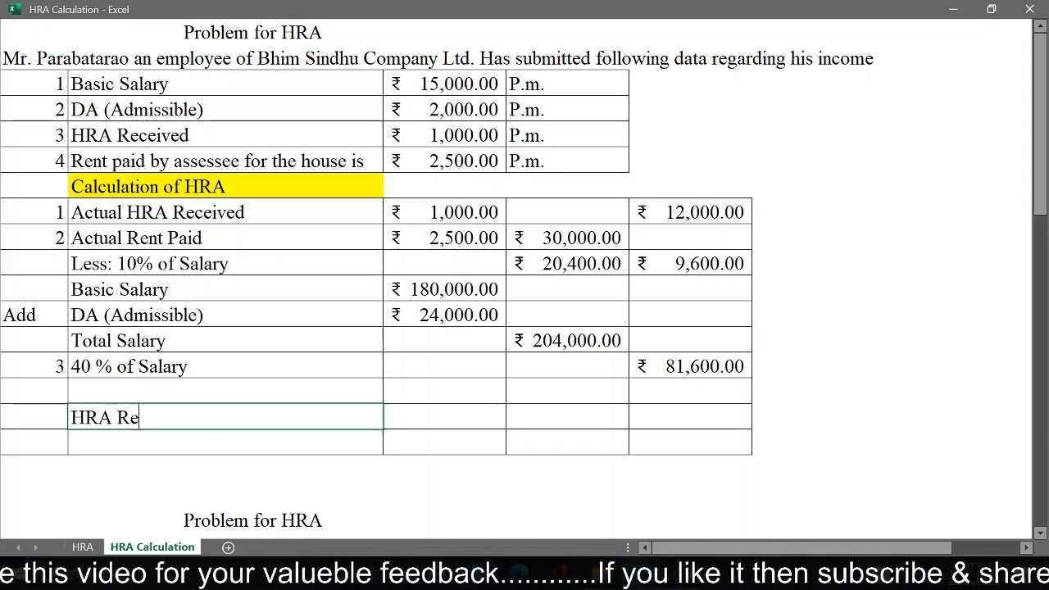
text(ceived)
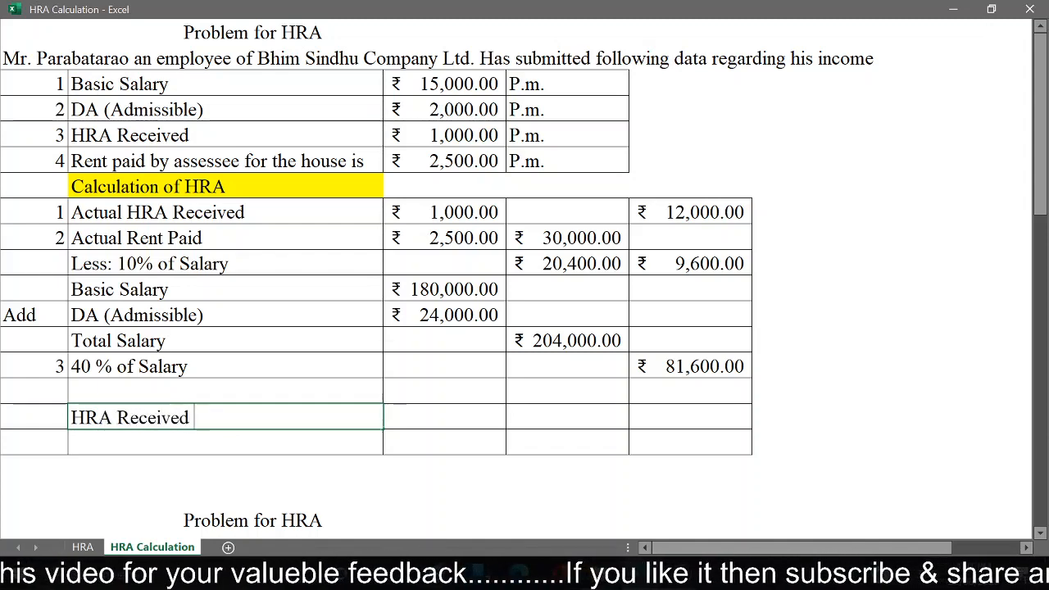
key(Return)
Step: Enter 12000 as the annual HRA received in column D of the lower HRA Received row
key(Up)
key(Right)
key(Right)
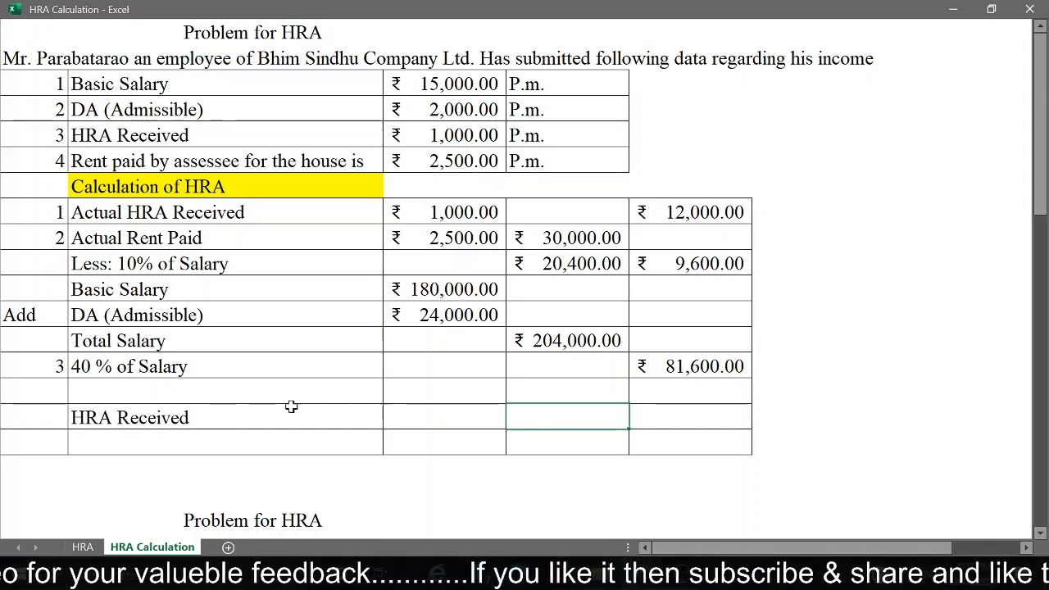
text(12,0)
text(000)
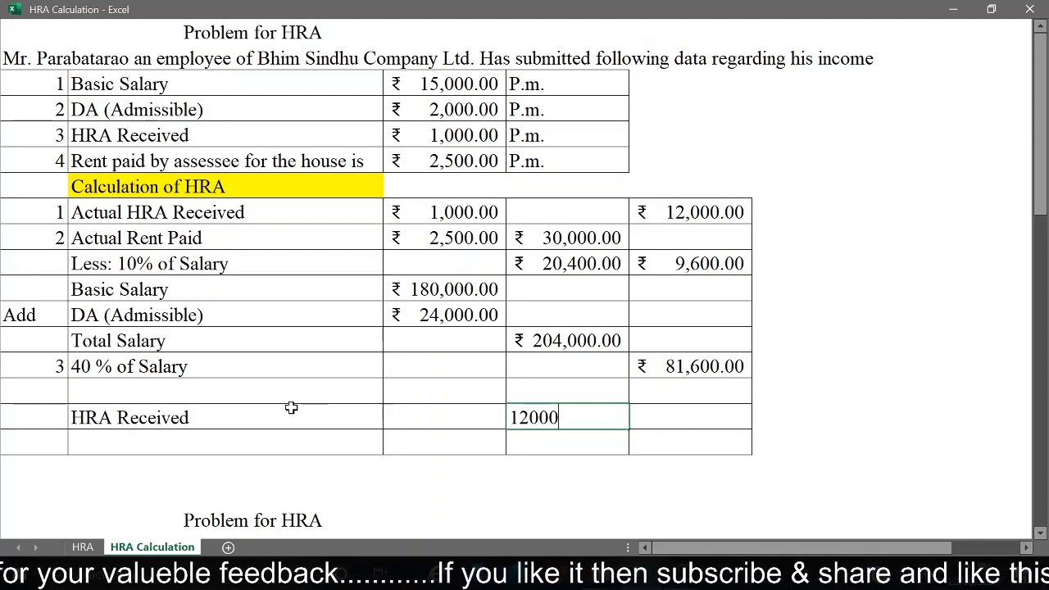
key(Return)
Step: Label the row below HRA Received "Less: Exempt from Tax"
key(Left)
key(Left)
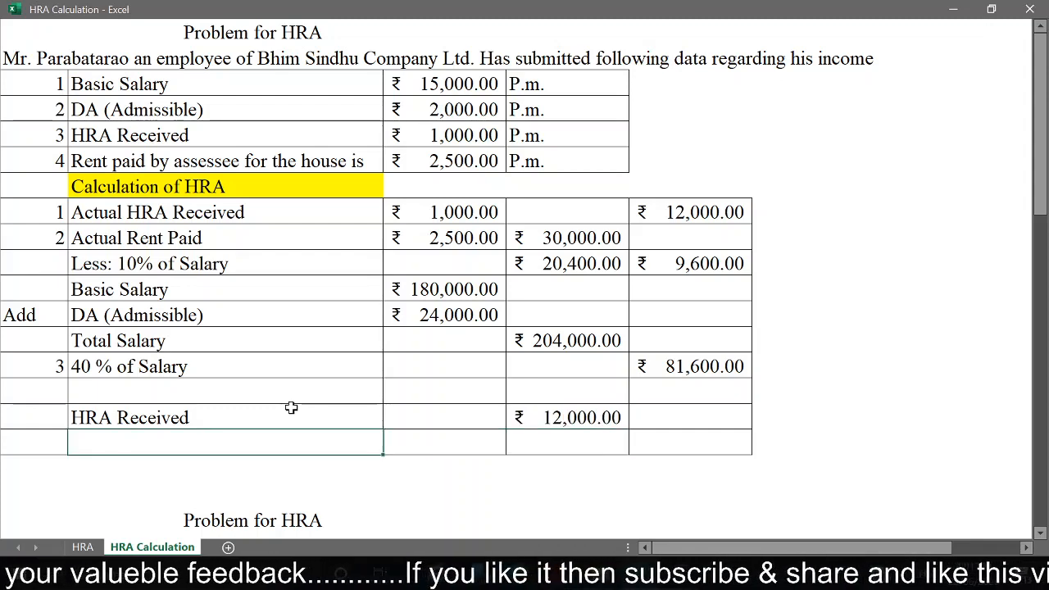
text(Less)
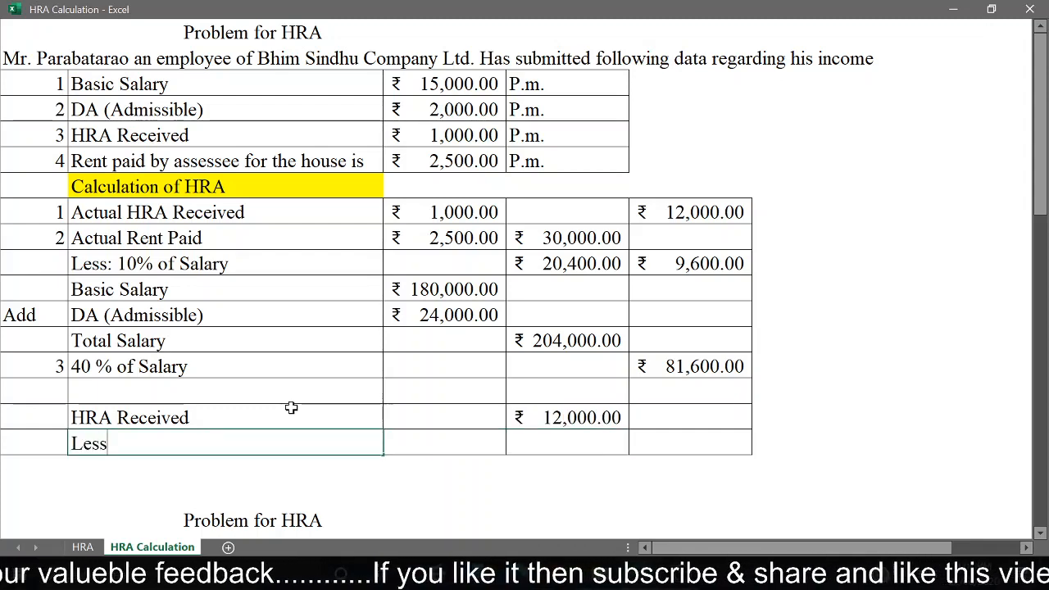
text(: Fr)
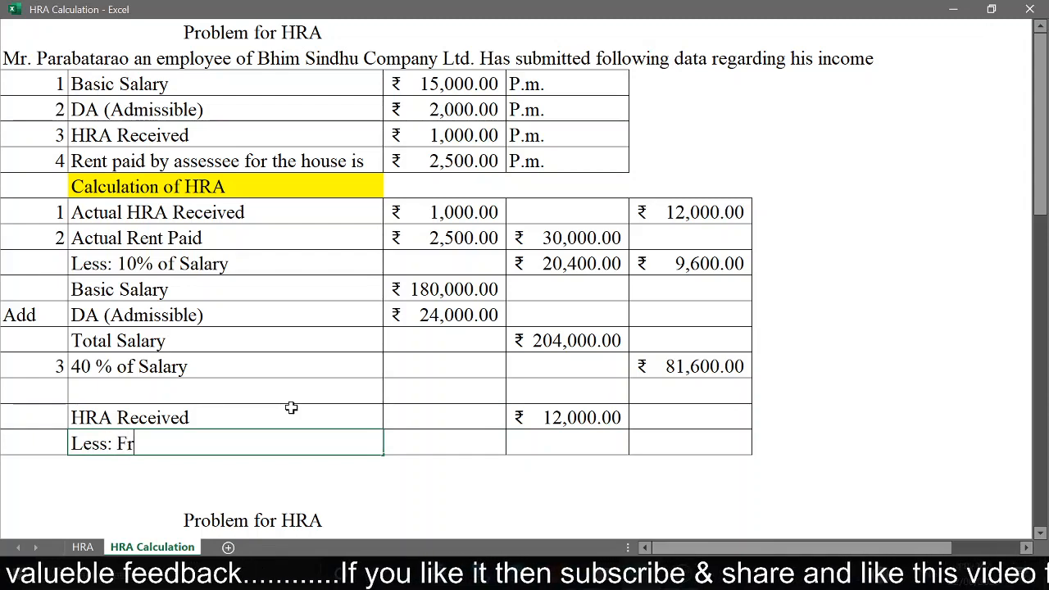
key(BackSpace)
key(BackSpace)
text(Exe)
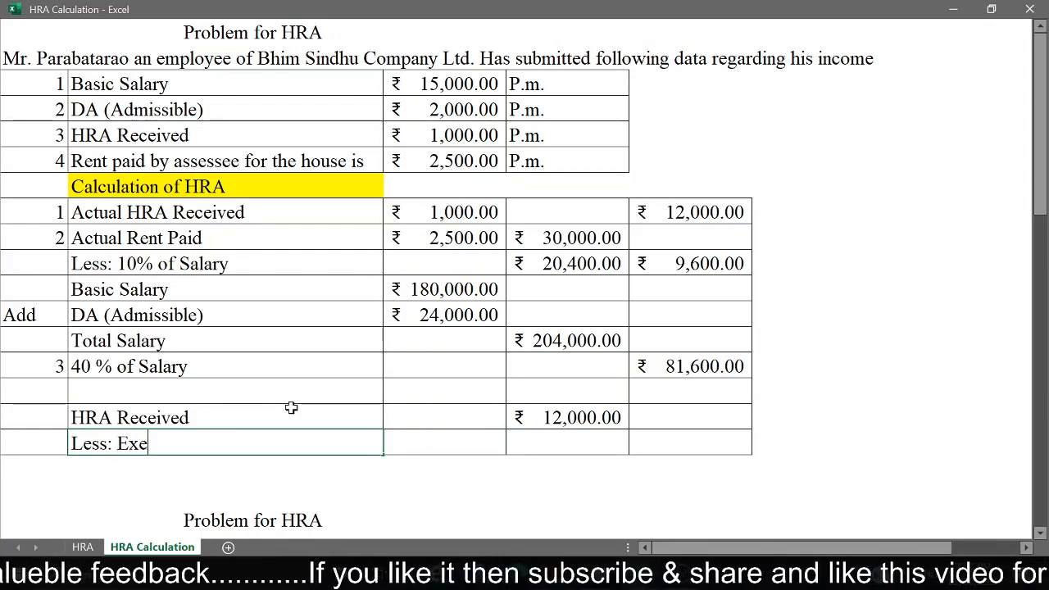
text(mpt from)
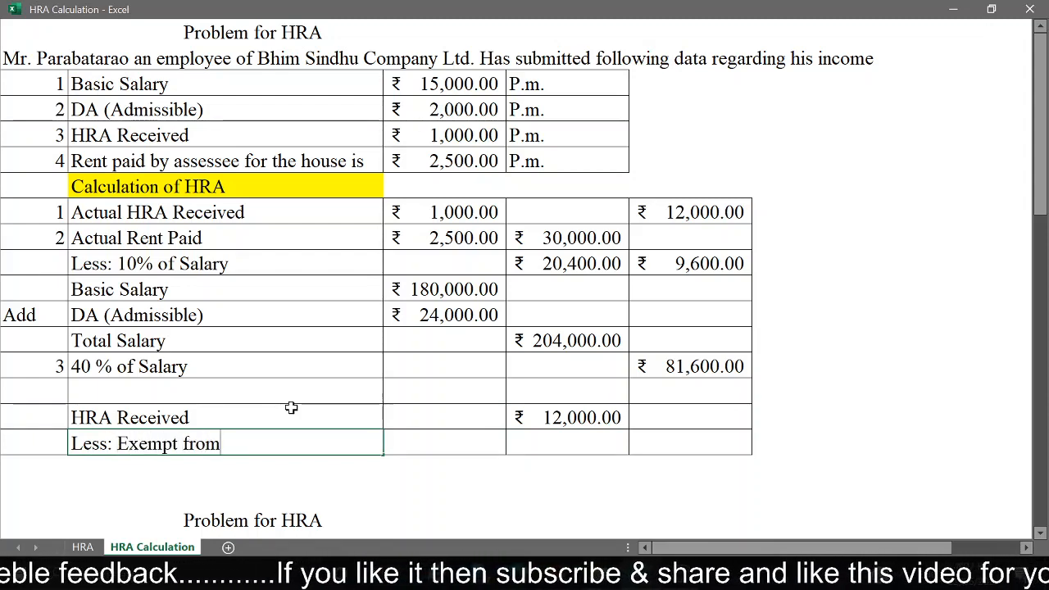
text( Tax)
key(Return)
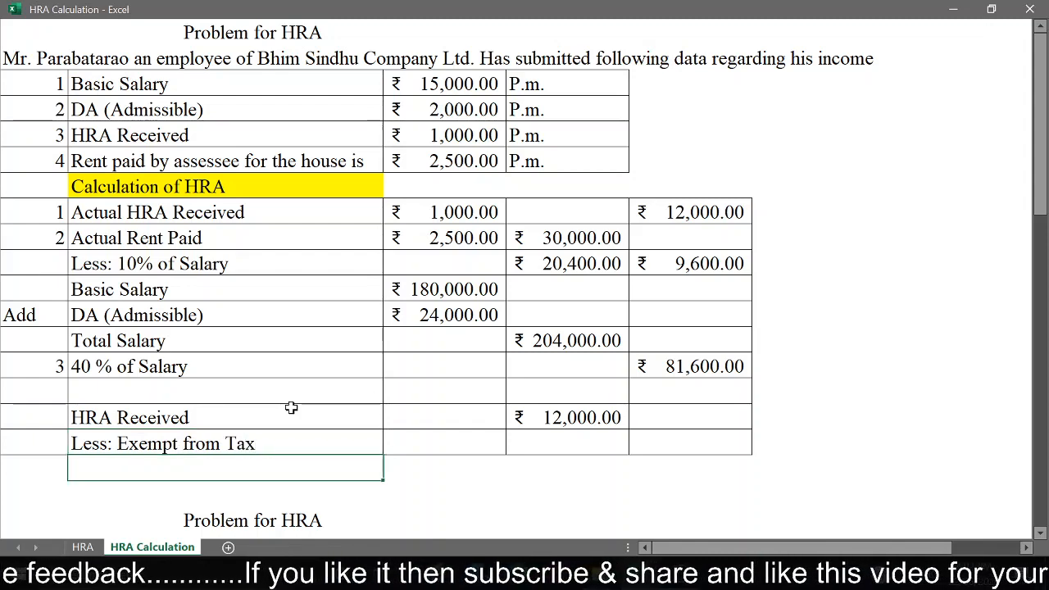
Step: Check the least-of-three exemption rule on the HRA sheet and enter 9600 in column D of the Less: Exempt from Tax row
key(Up)
key(Right)
key(Right)
key(Right)
key(Left)
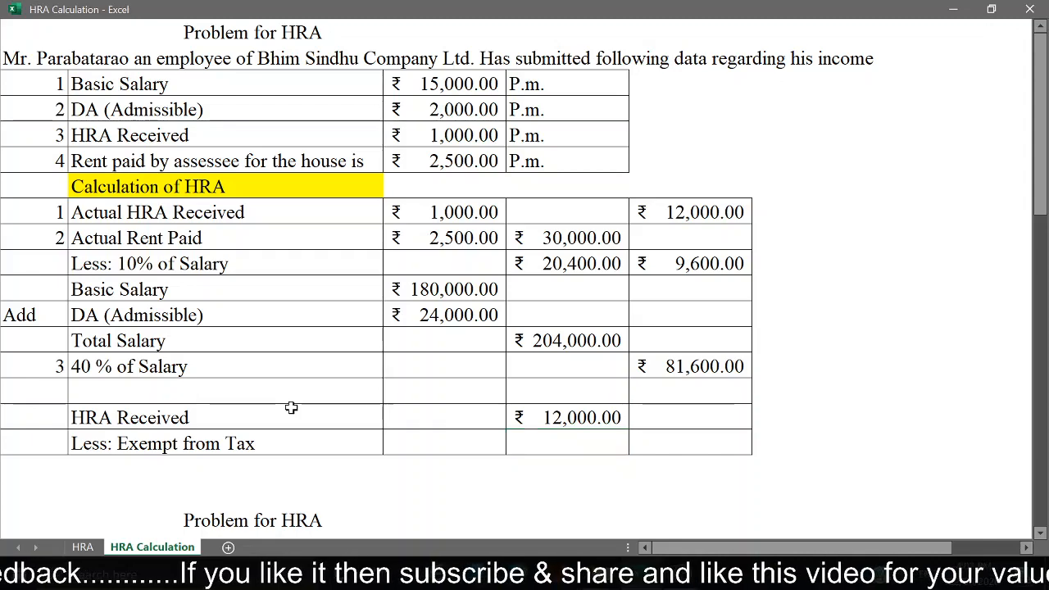
key(ctrl+Page_Up)
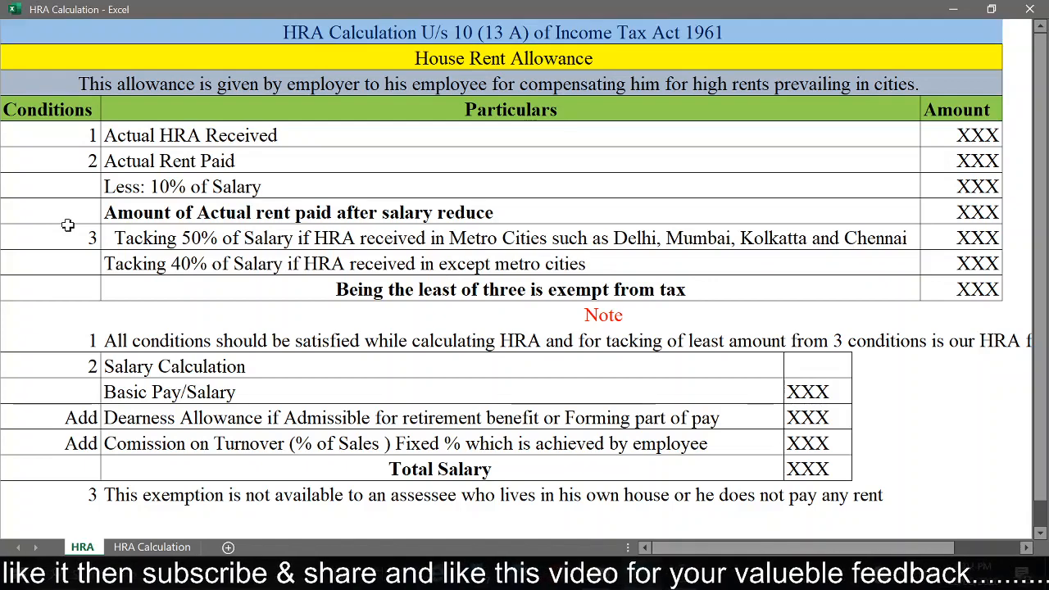
key(ctrl+Page_Down)
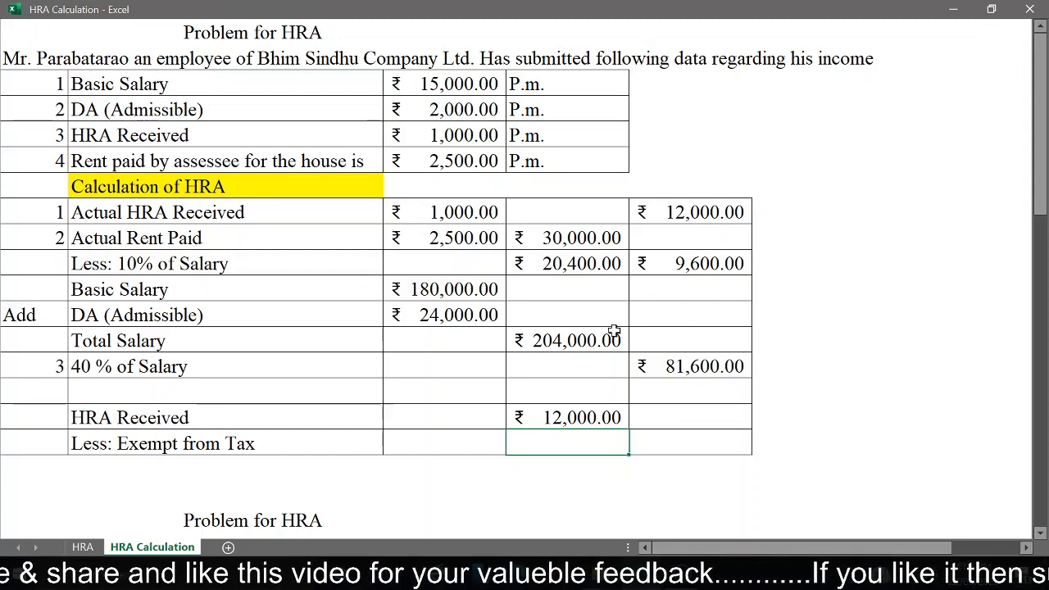
text(9600)
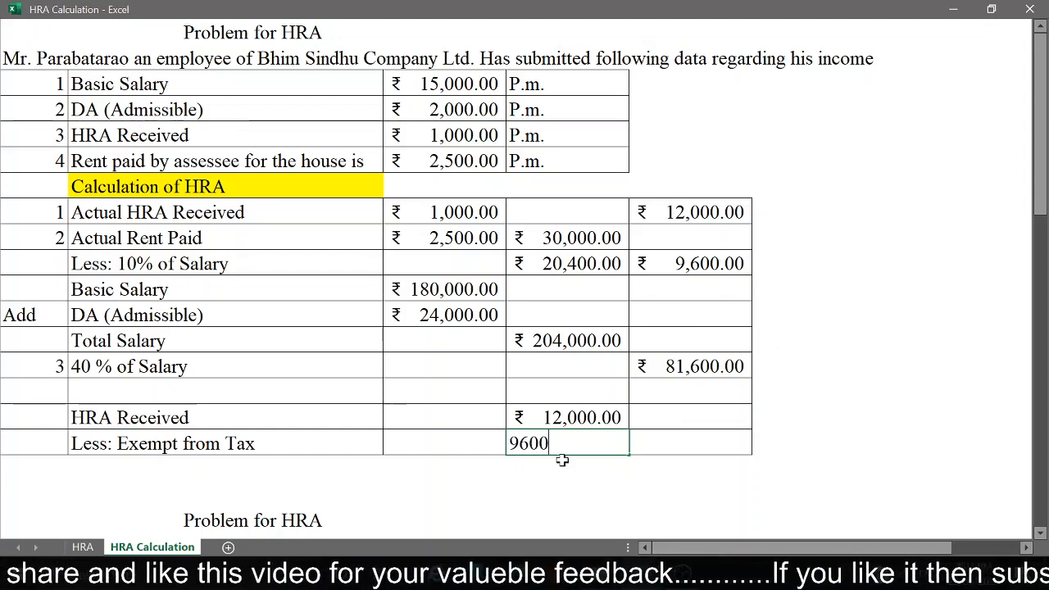
key(Return)
Step: Subtract the exempt amount from the HRA received in the last column of the Less: Exempt from Tax row with =D16-D17
key(Up)
key(Right)
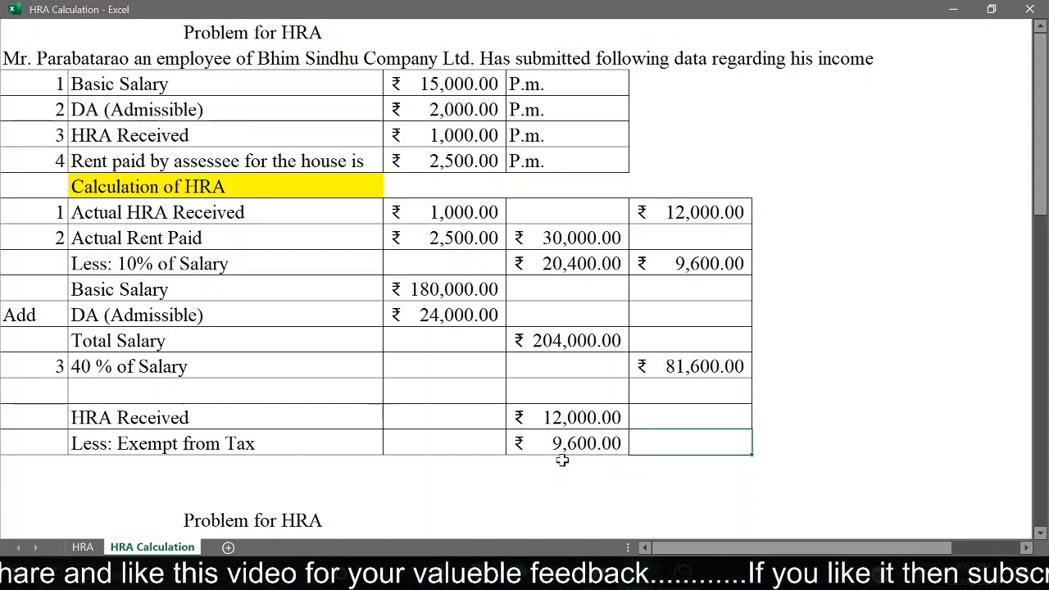
text(=)
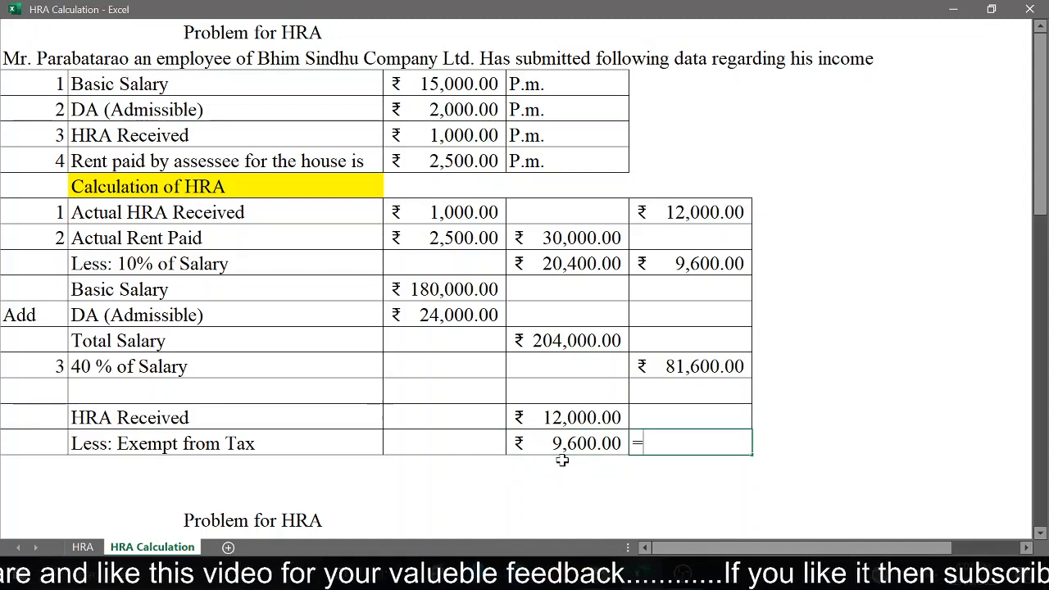
click(594, 418)
text(-)
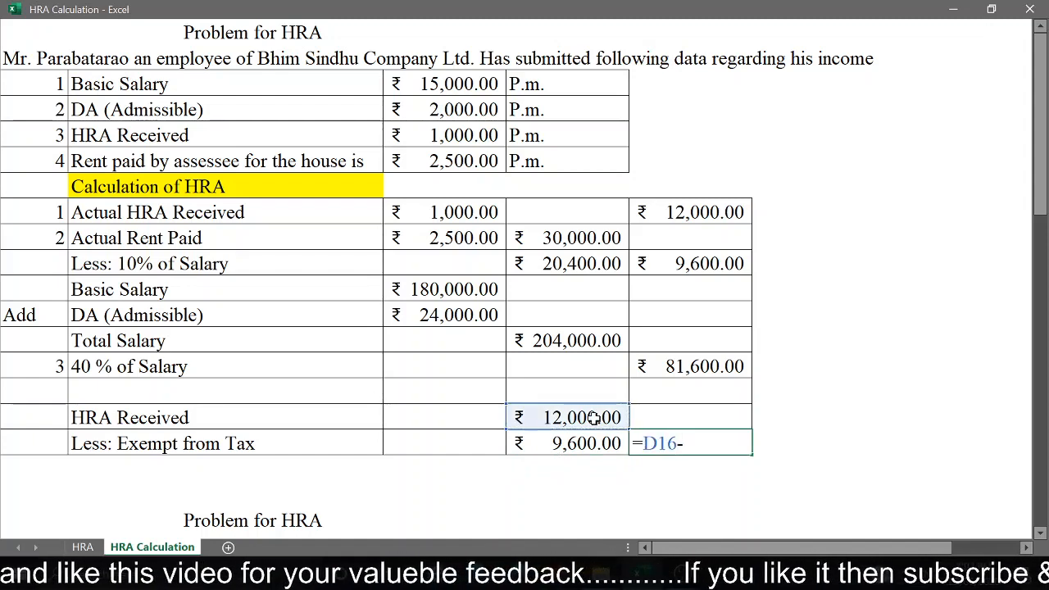
click(588, 443)
key(Return)
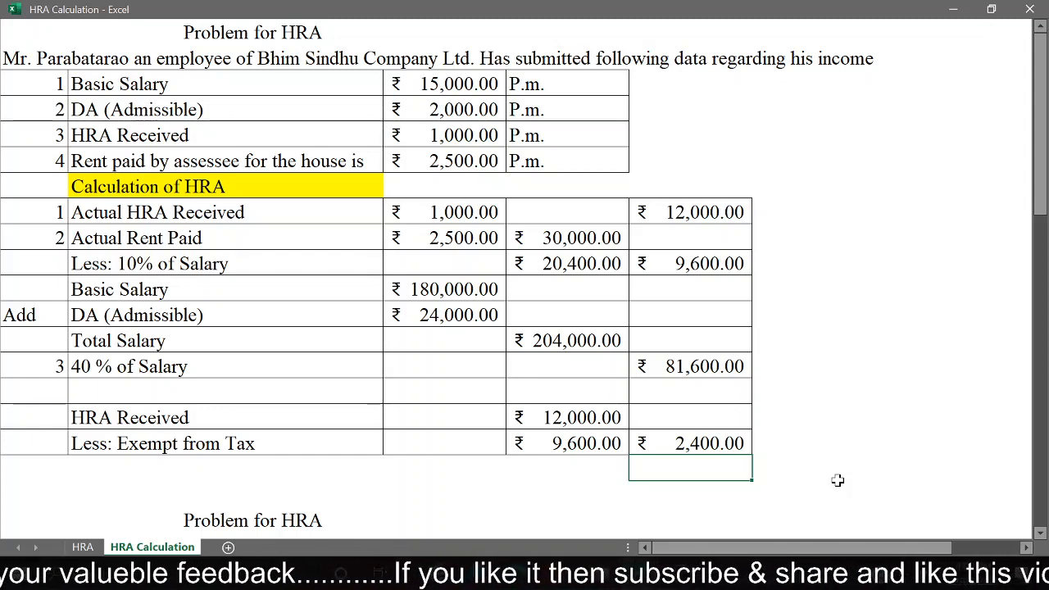
Step: Examine the second HRA problem, including its monthly salary, DA, HRA and rent figures and the employee's city of residence
key(Down)
key(Down)
key(Down)
key(Down)
key(Down)
key(Down)
key(Down)
key(Down)
key(Down)
key(Down)
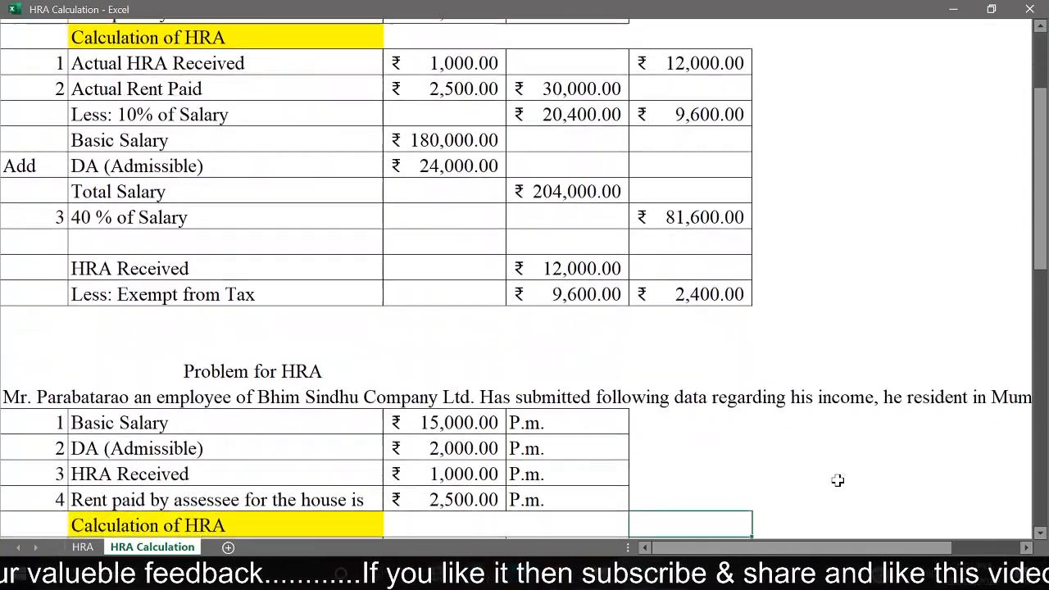
key(Down)
key(Down)
key(Down)
key(Down)
key(Down)
key(Down)
key(Down)
key(Down)
key(Down)
key(Down)
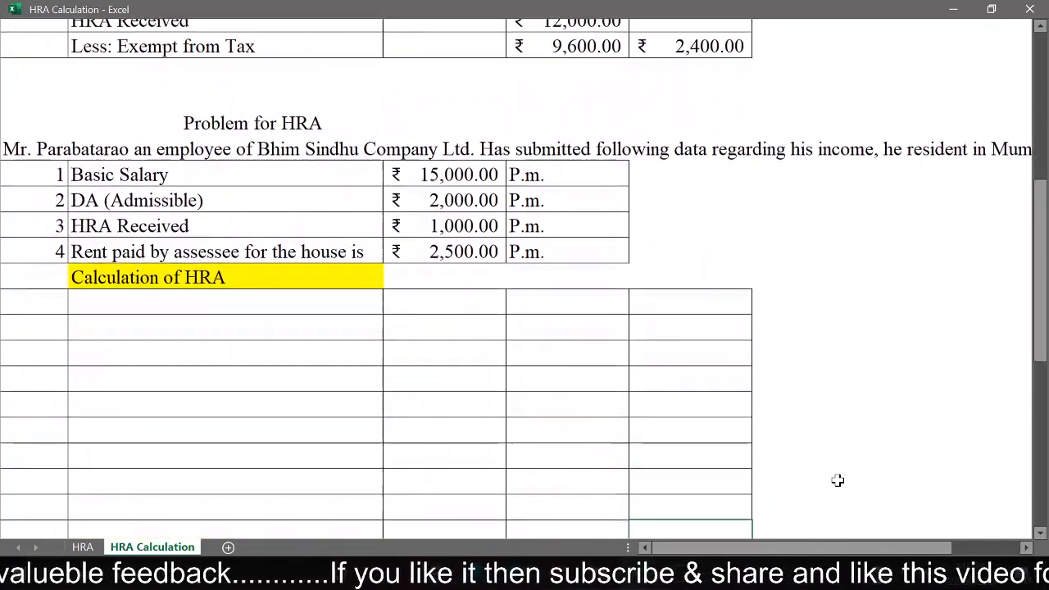
key(Down)
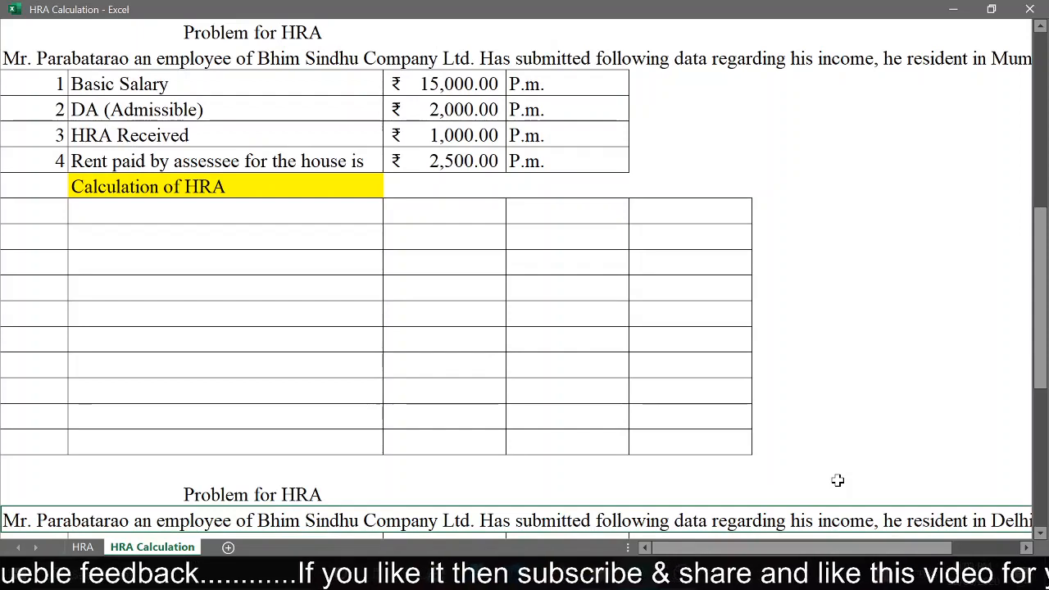
key(Up)
key(Up)
key(Up)
key(Up)
key(Up)
key(Up)
key(Up)
key(Up)
key(Up)
key(Up)
key(Up)
key(Up)
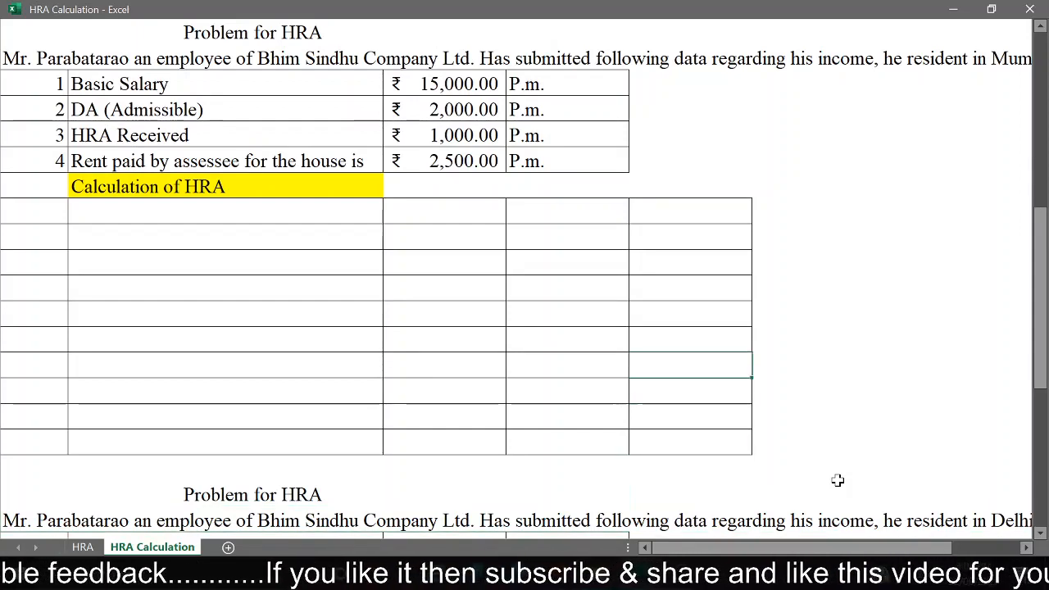
key(Up)
key(Up)
key(Up)
key(Up)
key(Up)
key(Up)
key(Up)
key(Up)
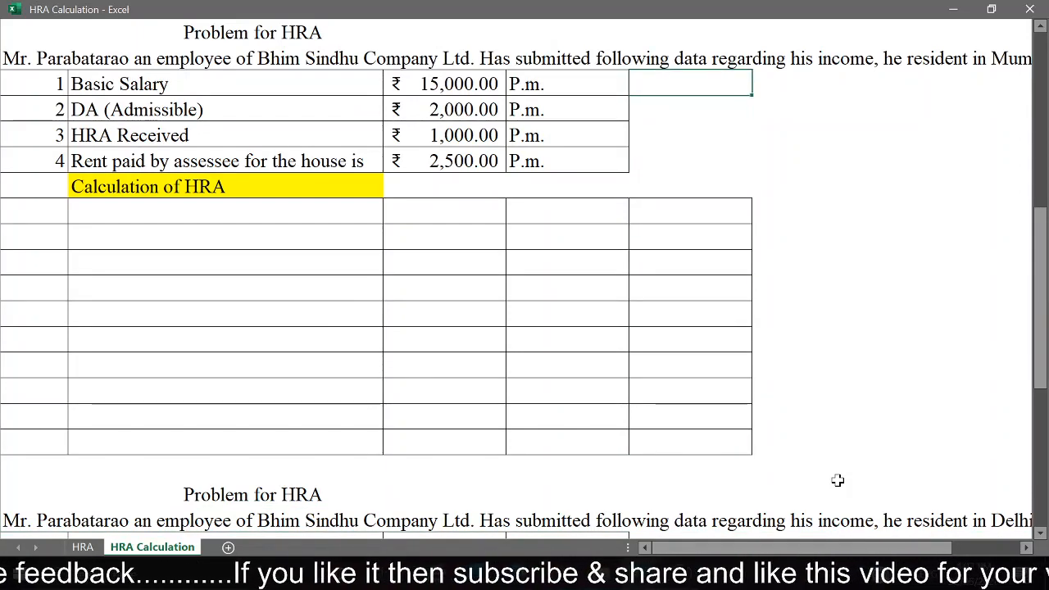
key(Up)
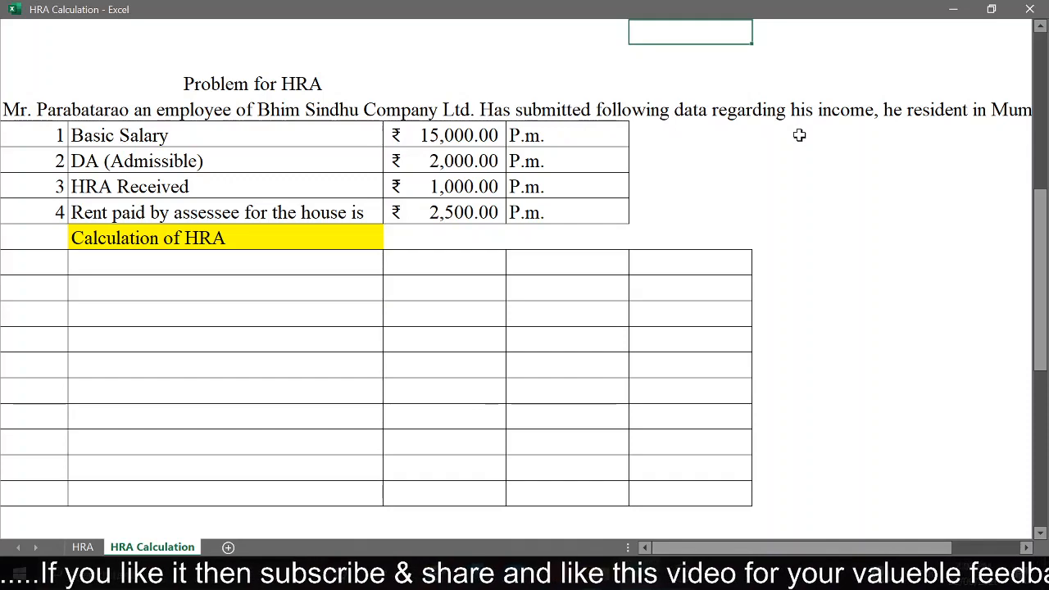
click(978, 115)
key(Right)
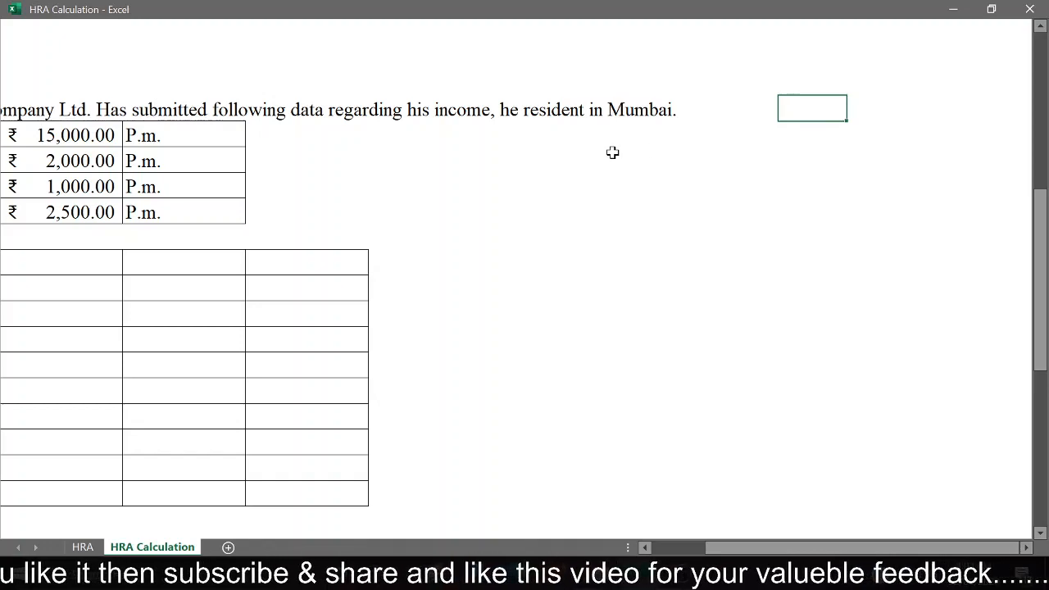
key(Left)
key(Down)
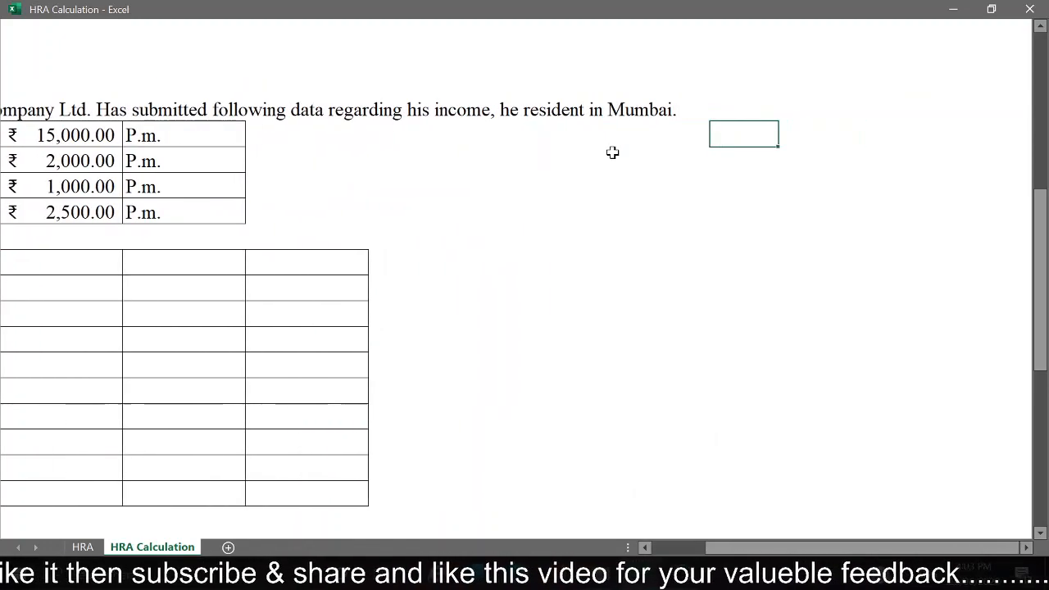
key(Left)
key(Left)
key(Left)
key(Left)
key(Left)
key(Left)
key(Left)
key(Left)
key(Left)
key(Left)
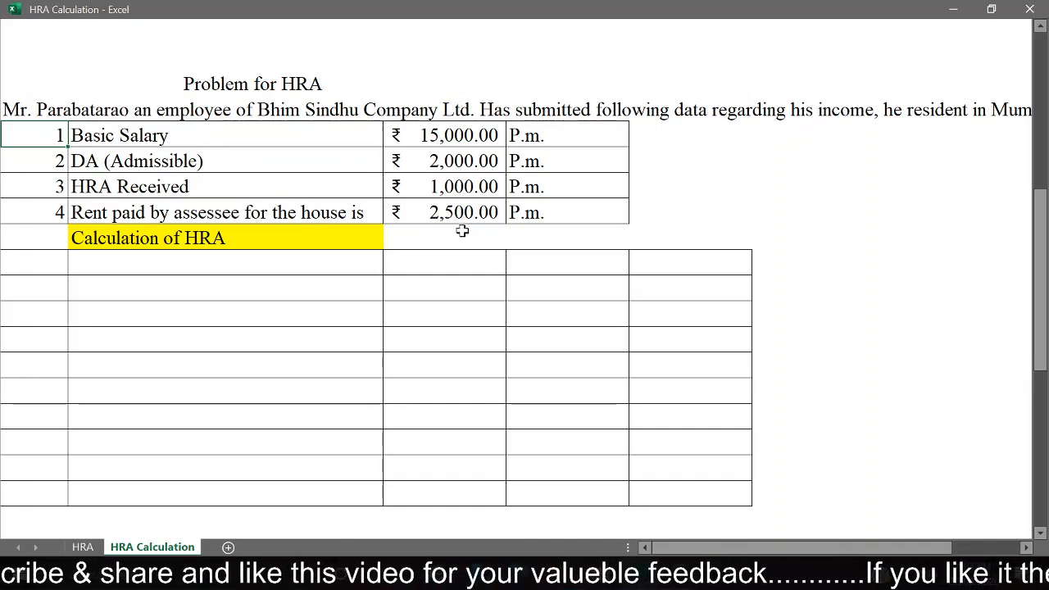
Step: Number the first row of the second problem's calculation table 1 and label it "HRA Received"
click(38, 270)
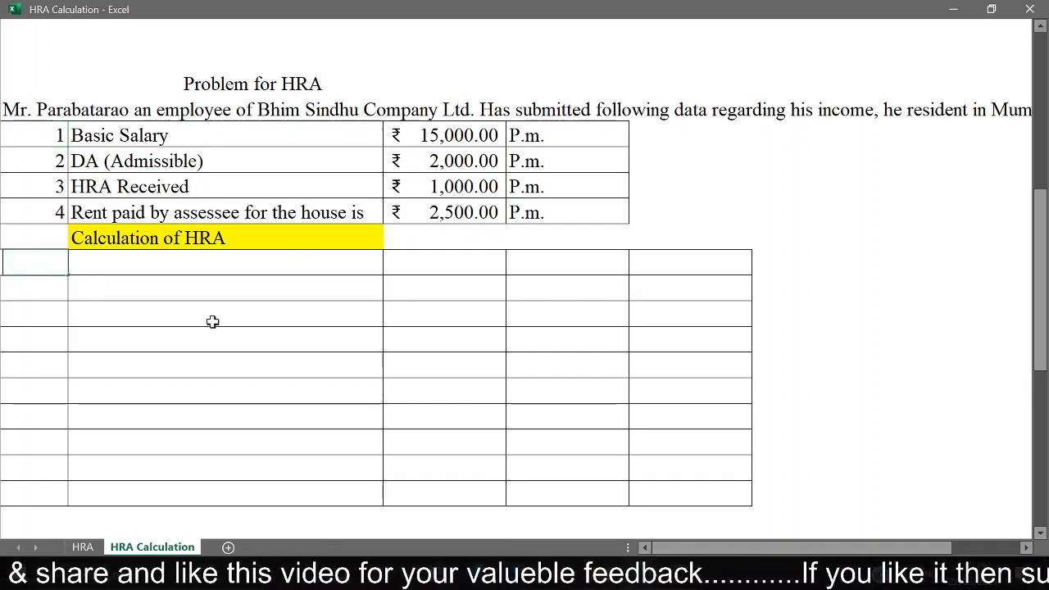
text(1)
key(Return)
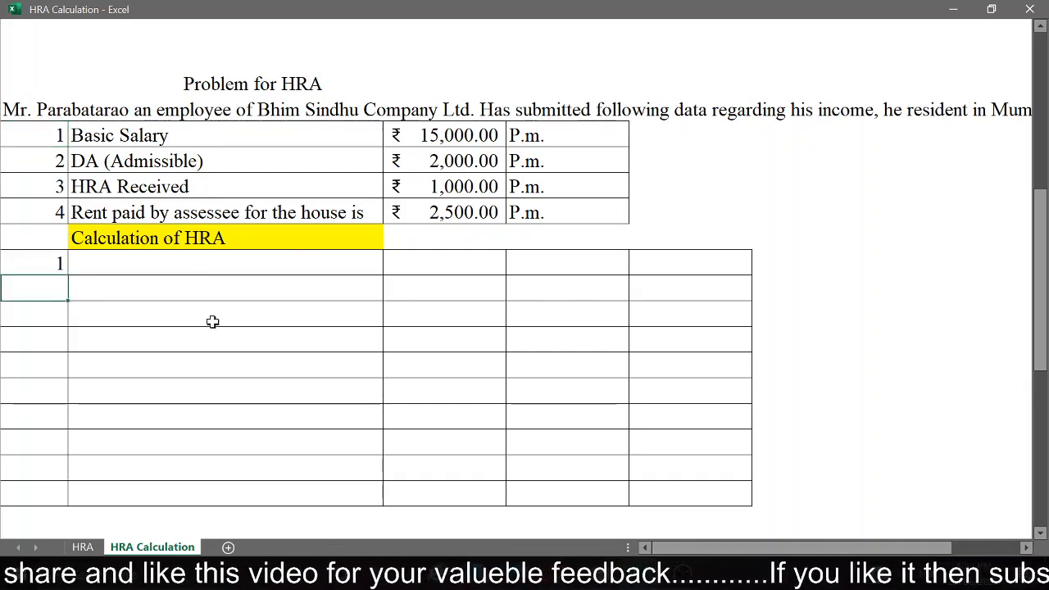
key(Up)
key(Right)
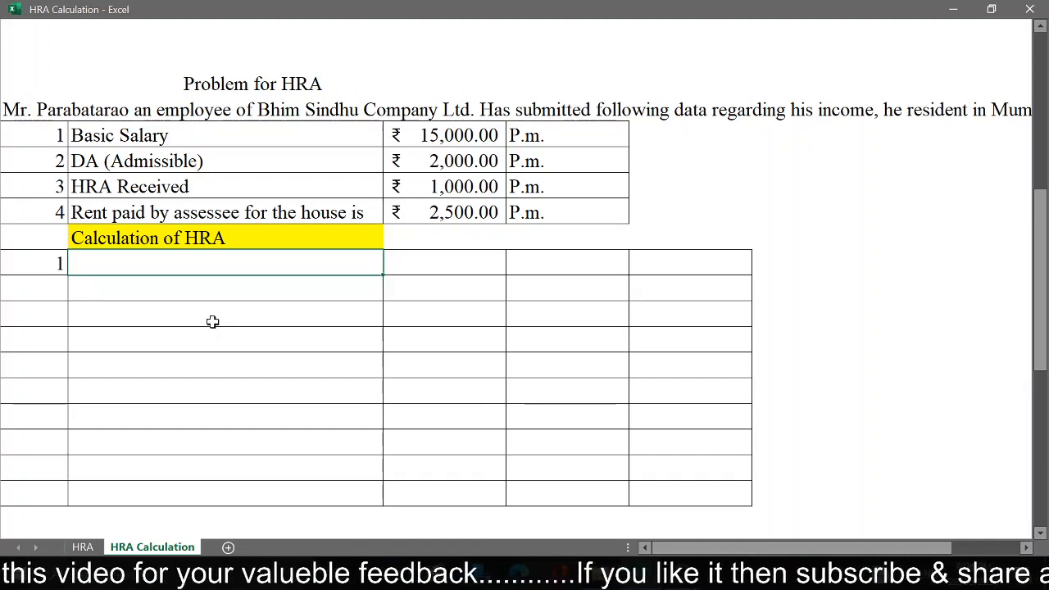
text(HRA)
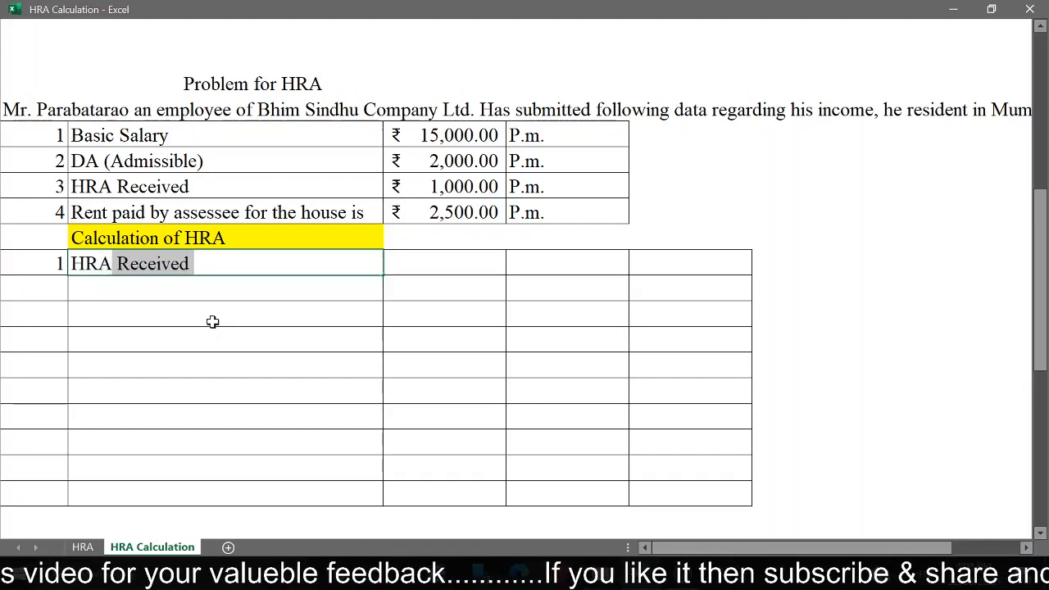
key(Return)
Step: Bring the given monthly HRA into column C of the second table's HRA Received row with =C24
key(Up)
key(Right)
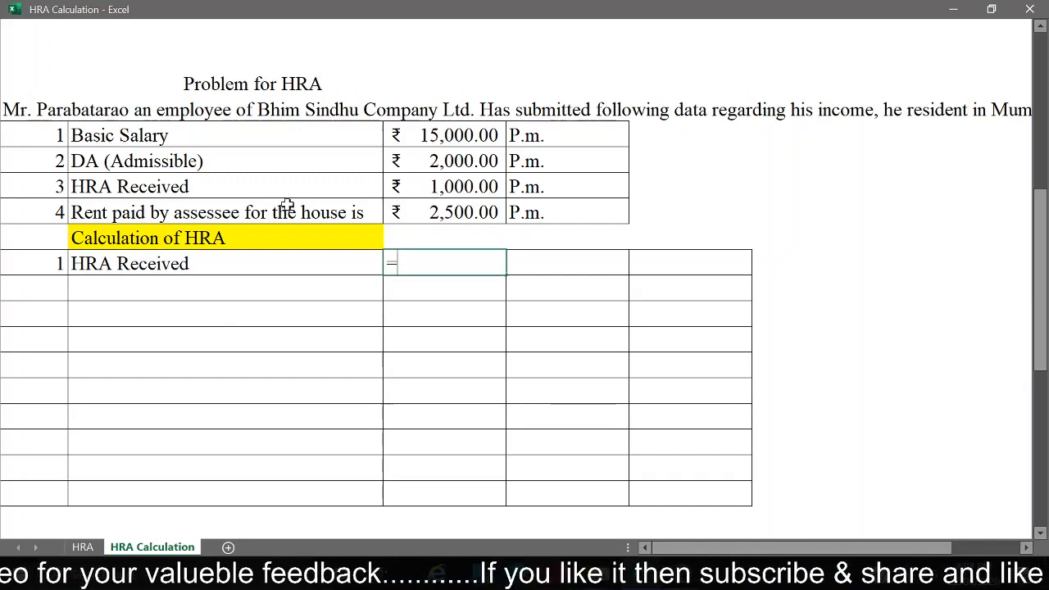
text(=)
click(440, 187)
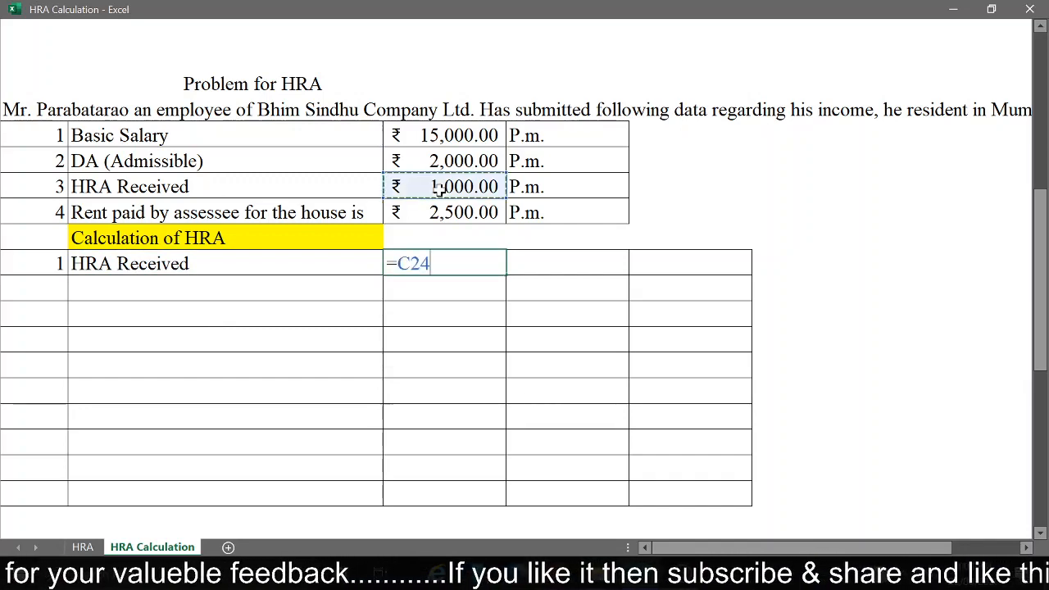
key(Return)
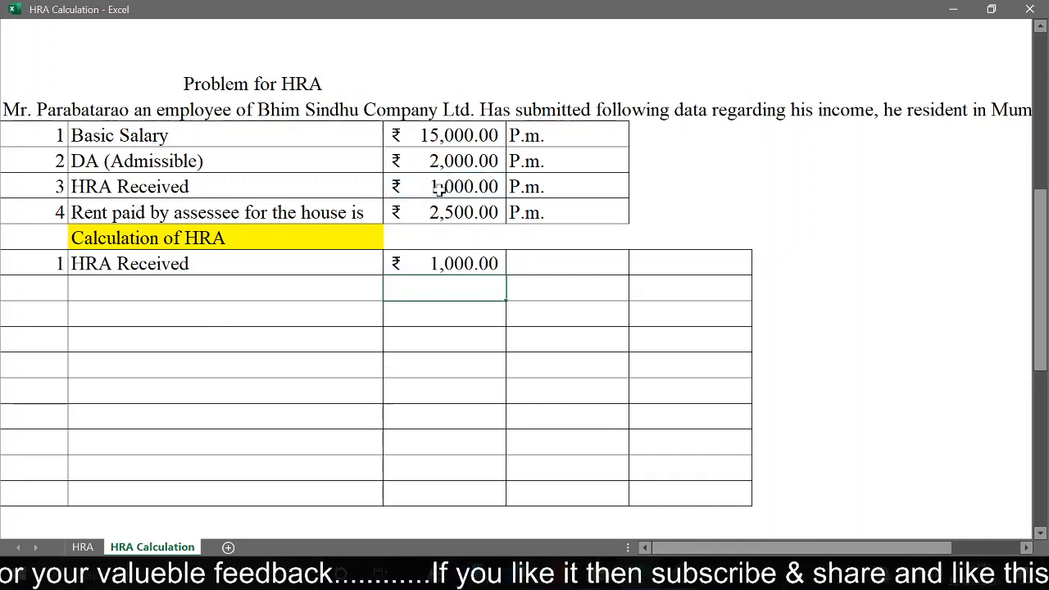
Step: Calculate the annual HRA in the last column of the second table's HRA Received row with =C27*12
click(606, 261)
click(681, 258)
text(=)
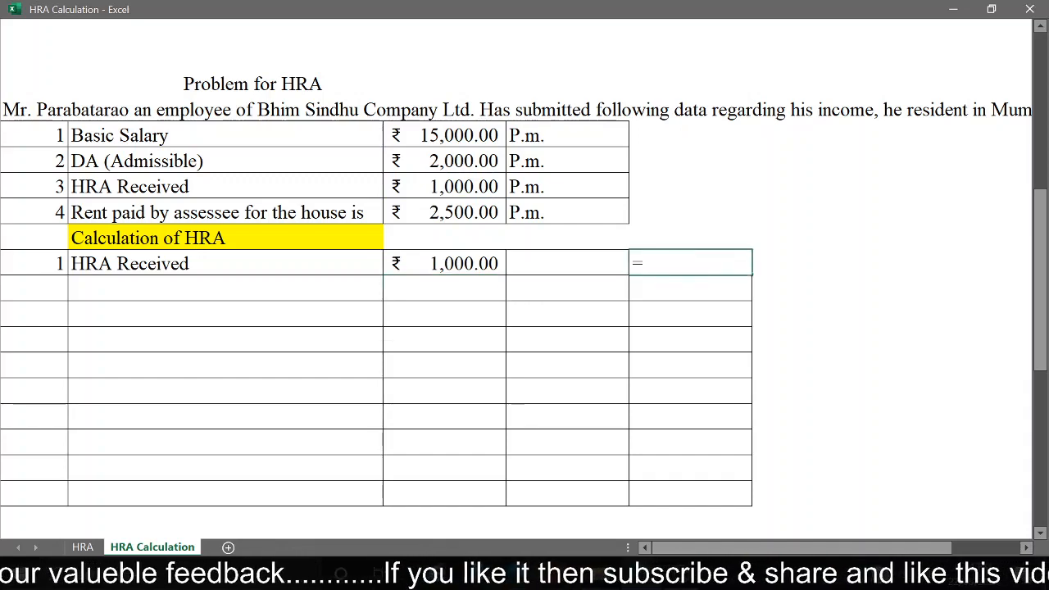
click(471, 264)
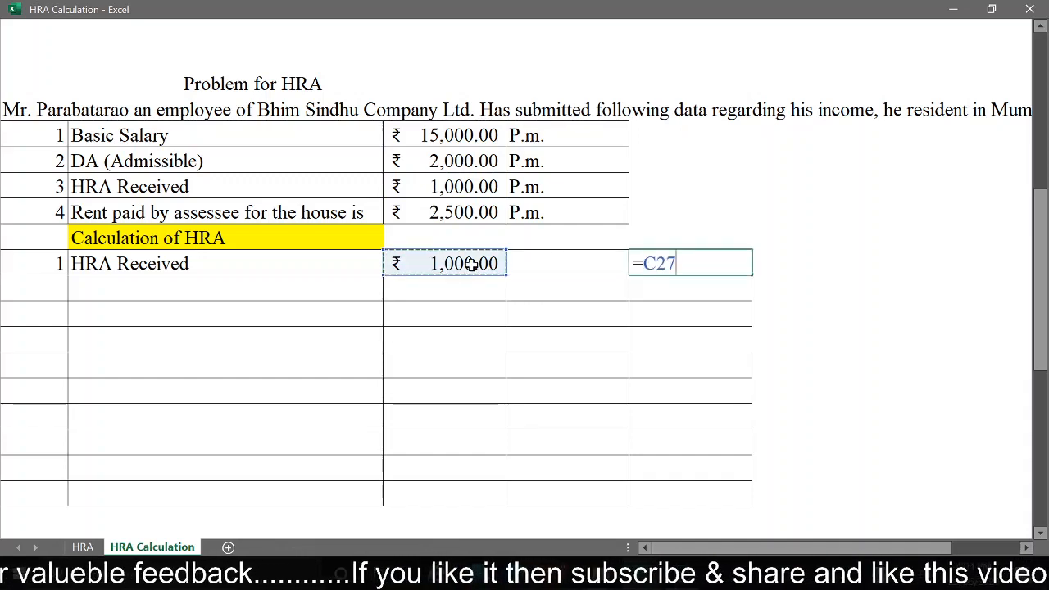
text(*12)
key(Return)
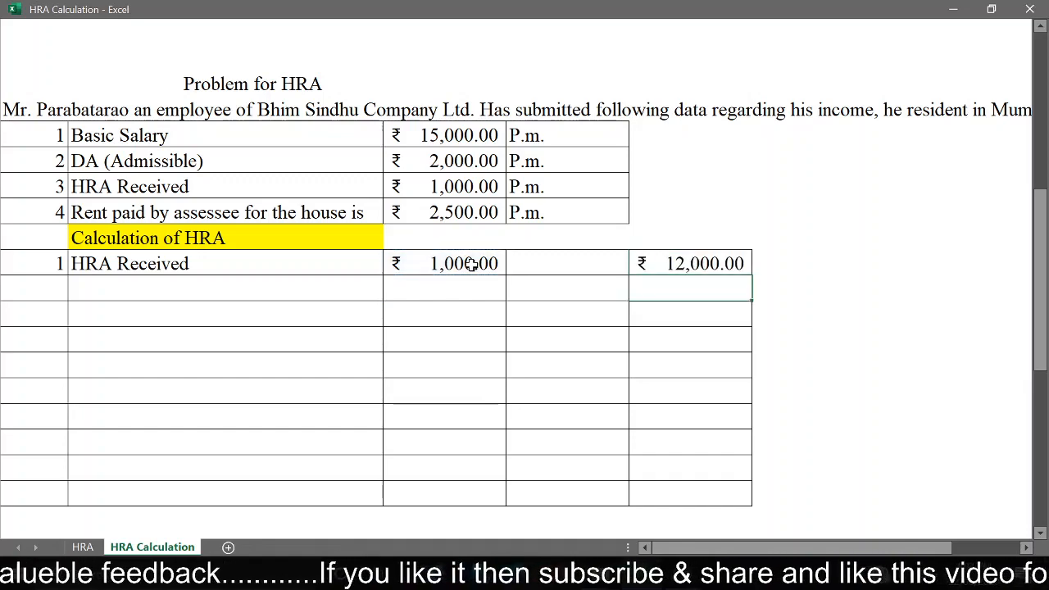
Step: Number the row below HRA Received 2 and label it "Actual Rent Paid"
click(51, 289)
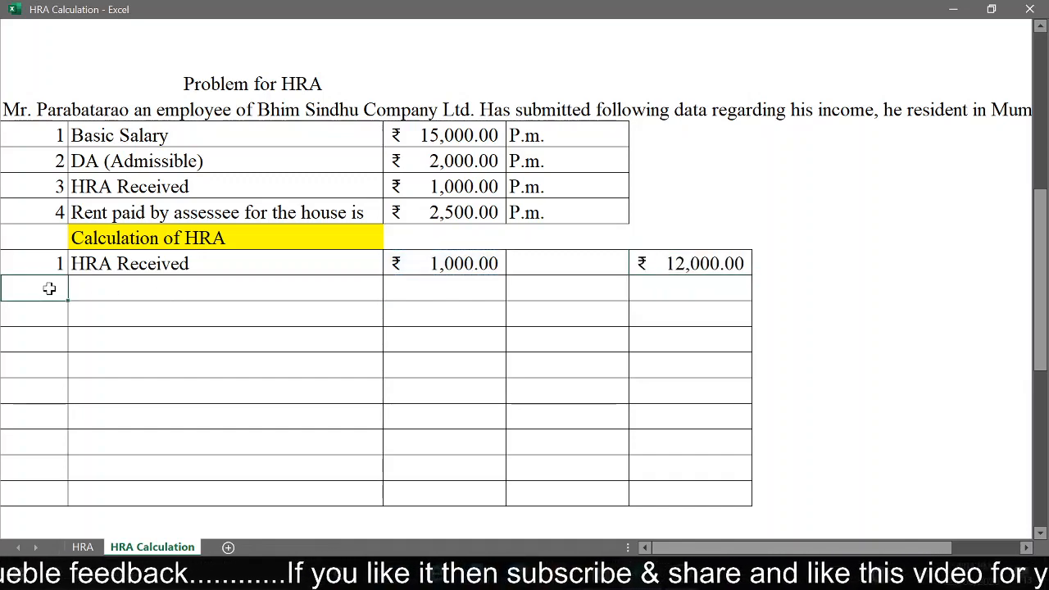
key(Return)
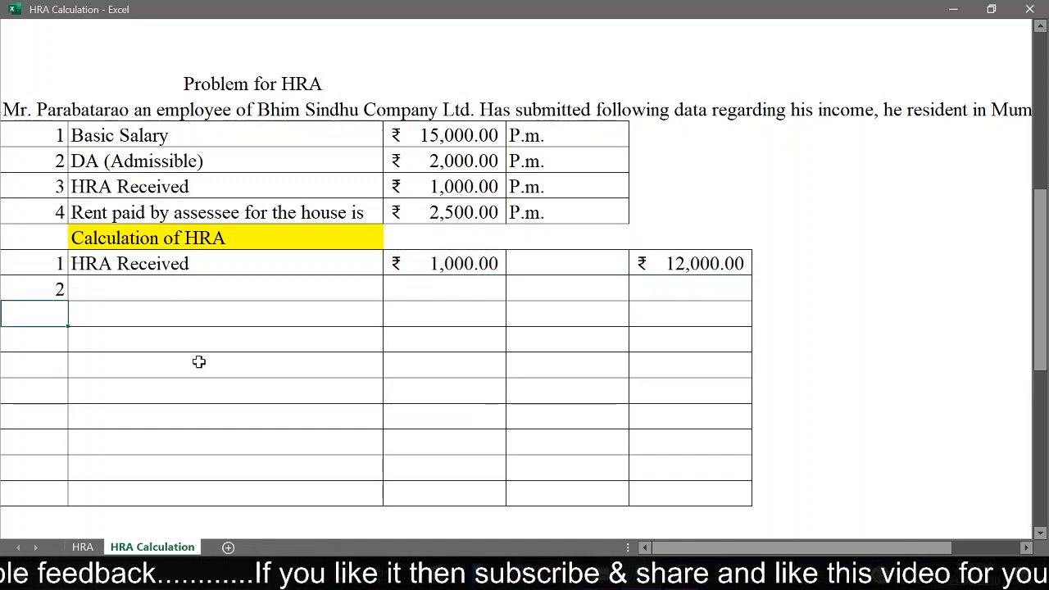
key(Up)
key(Down)
key(Up)
key(Right)
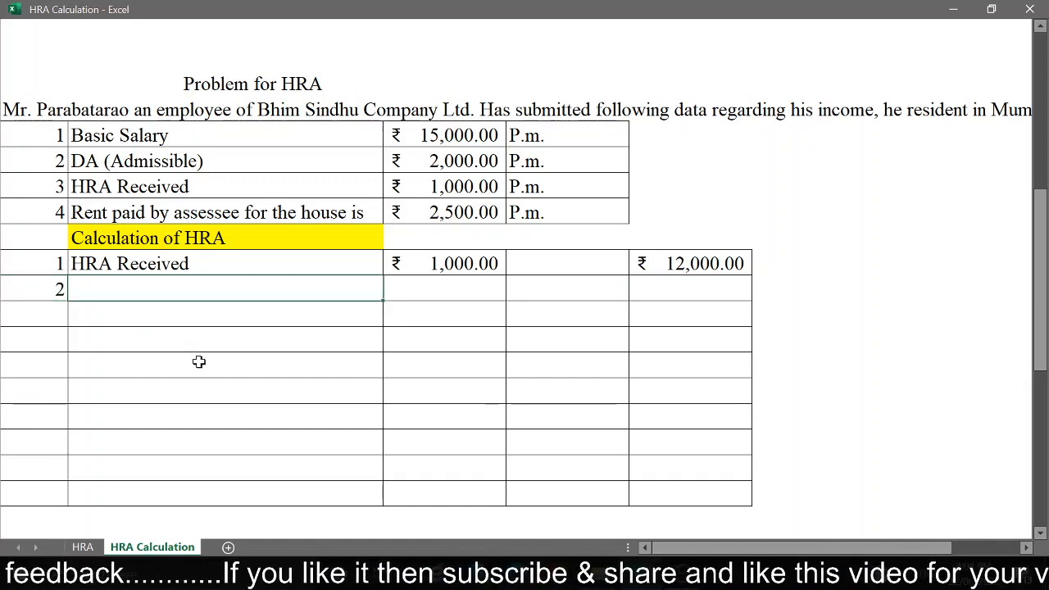
text(Actu)
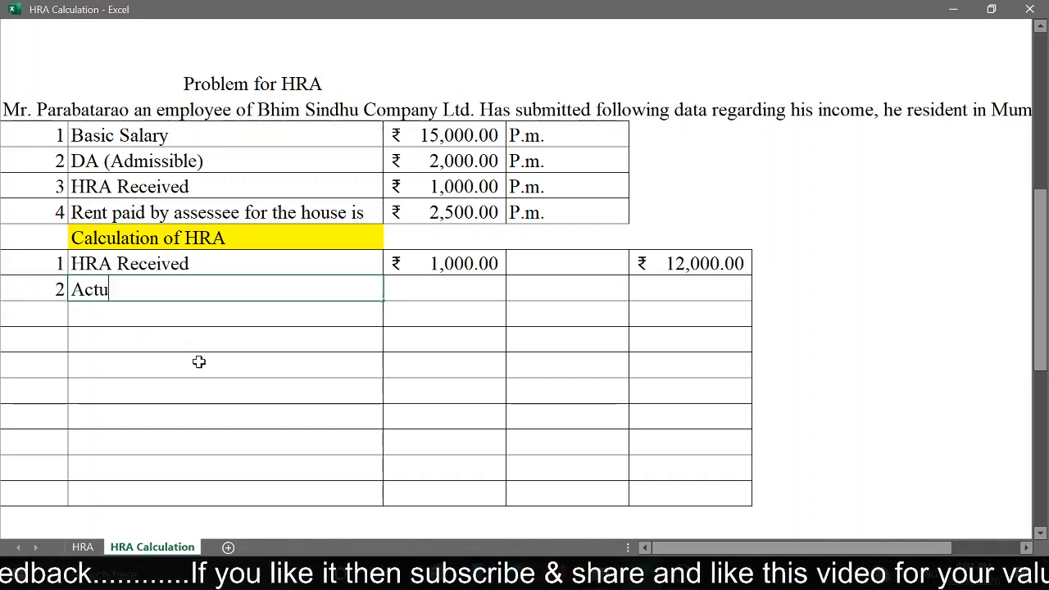
text(al REa)
key(BackSpace)
key(BackSpace)
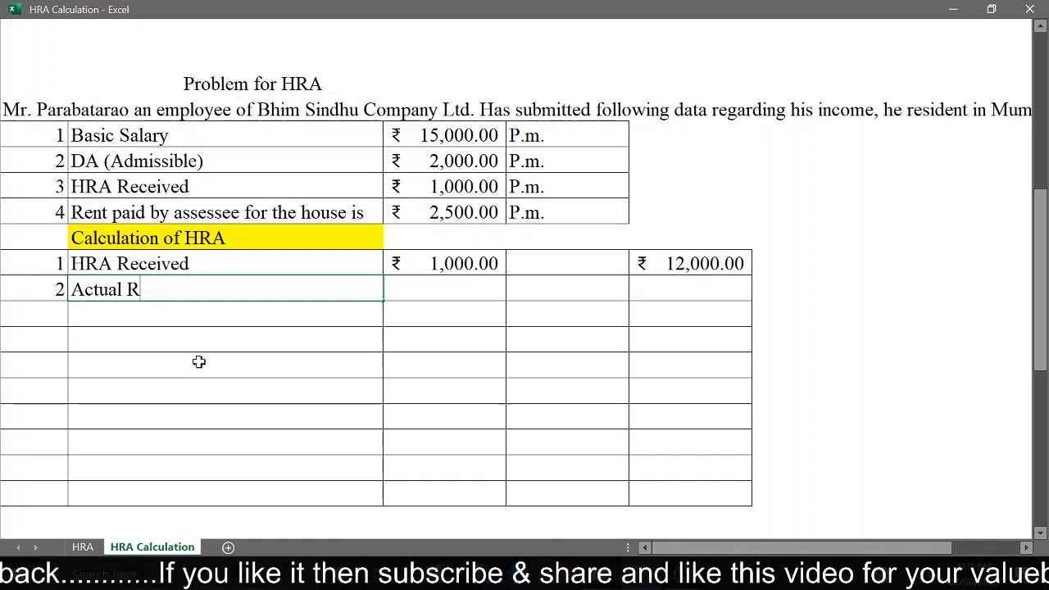
text(etnt Paid)
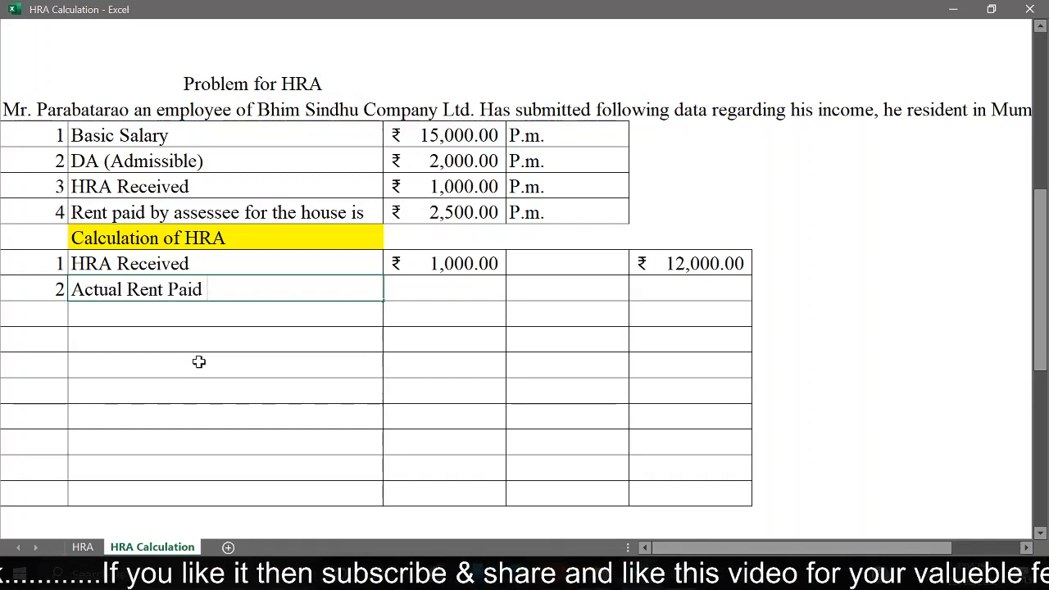
key(Return)
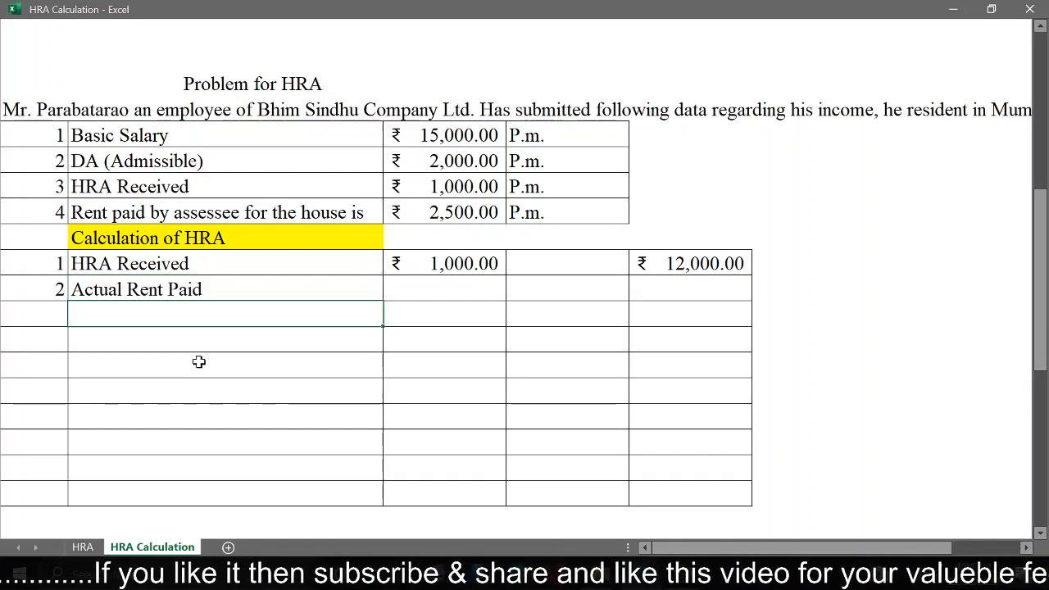
Step: Bring the given monthly rent into column C of the second table's Actual Rent Paid row with =C25
key(Up)
key(Right)
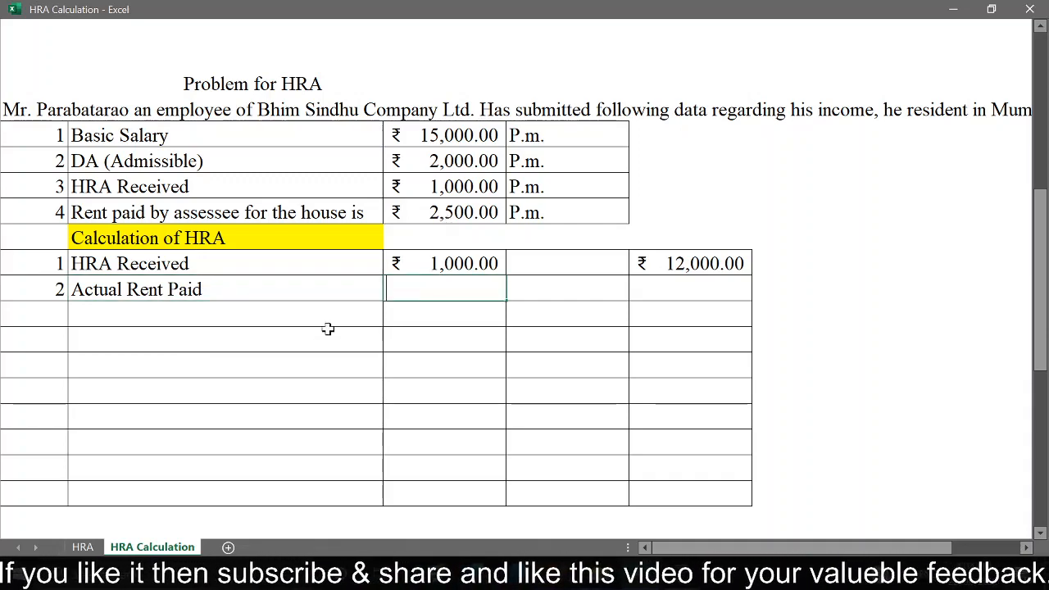
text(=)
click(471, 212)
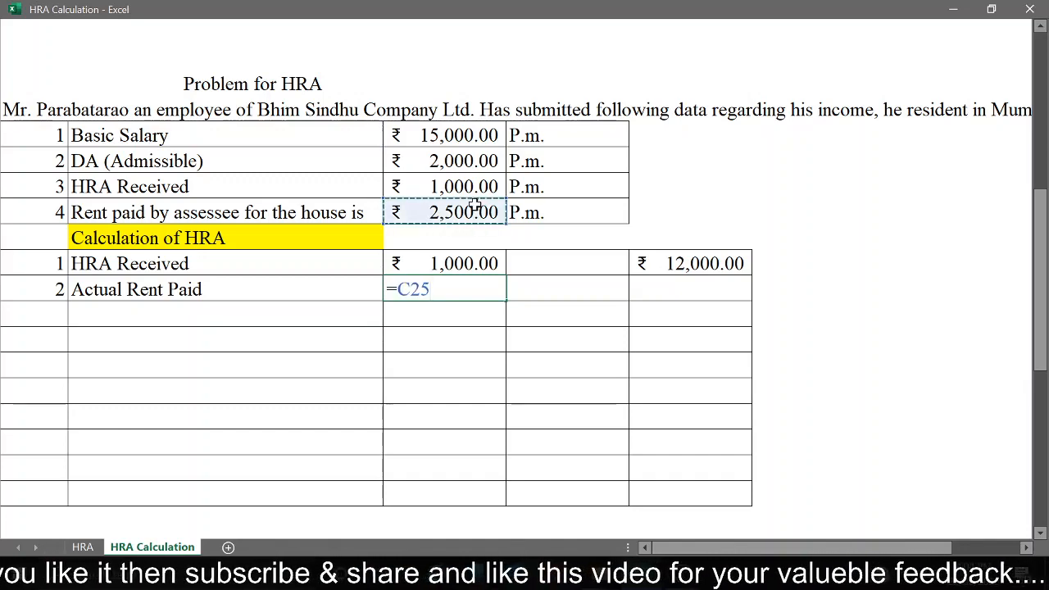
key(Return)
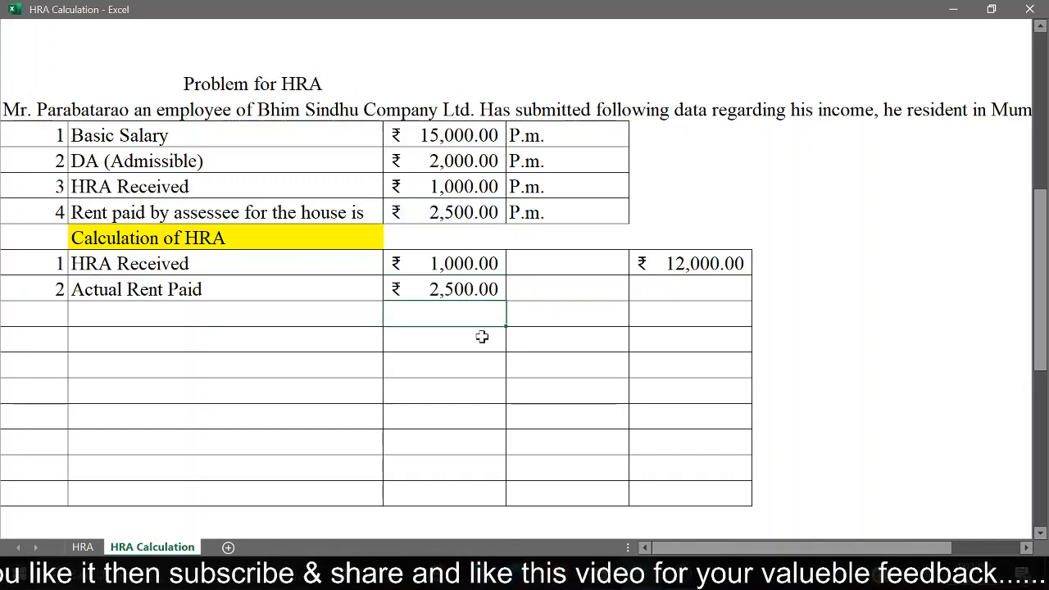
Step: Label the two rows below Actual Rent Paid "Less: 10% of Salary" and "Basic Salary"
click(254, 308)
text(Less)
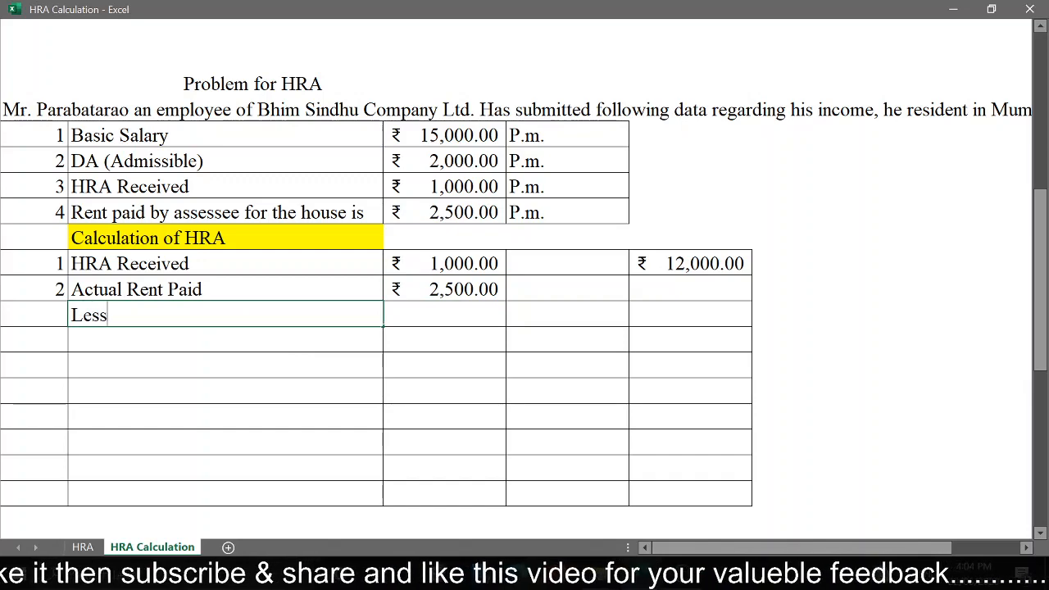
text(: 10)
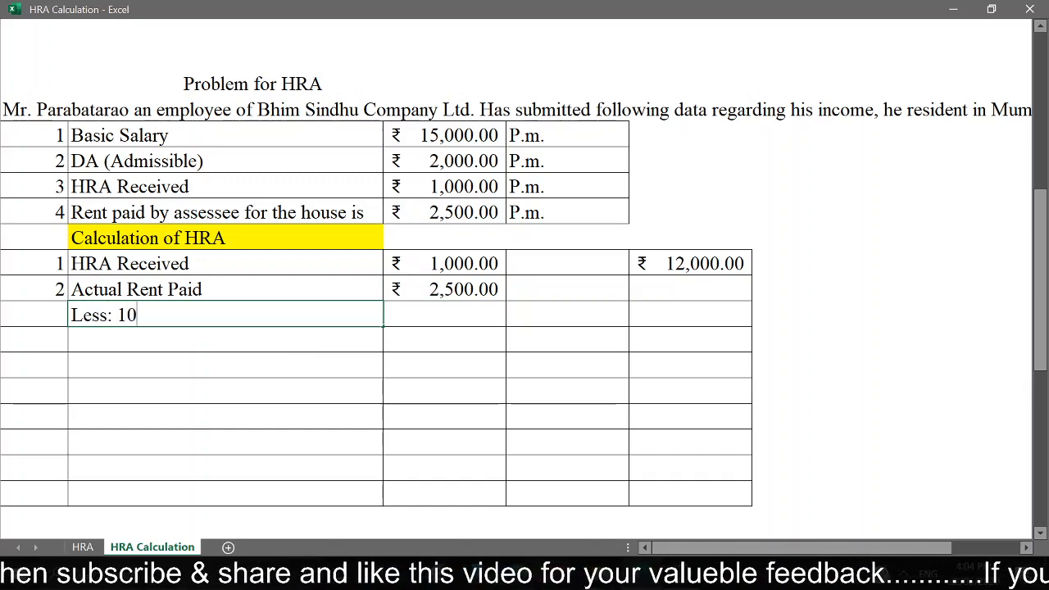
text(% of Sa)
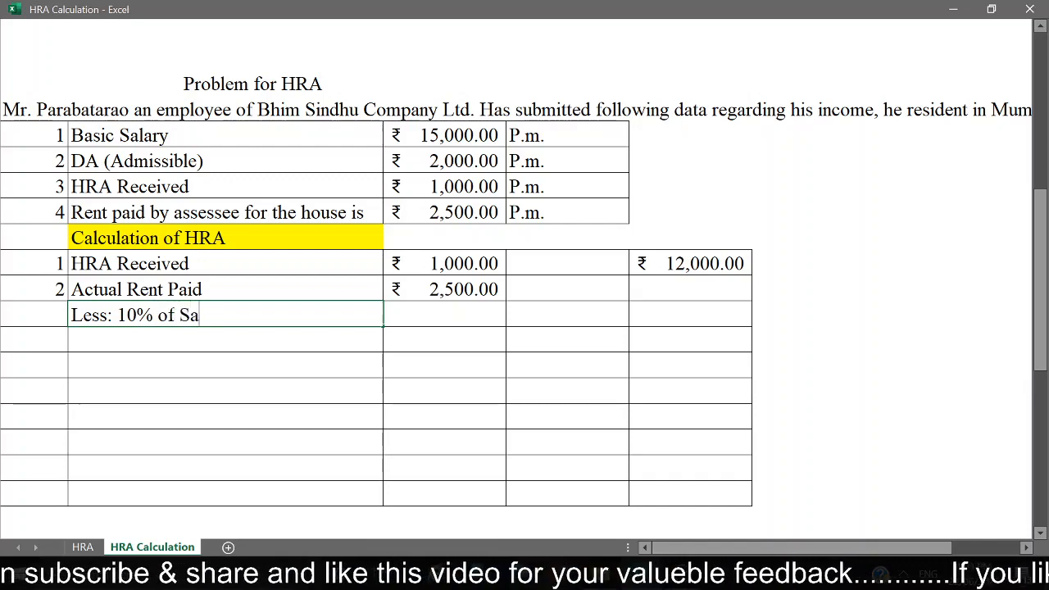
text(lary)
key(Return)
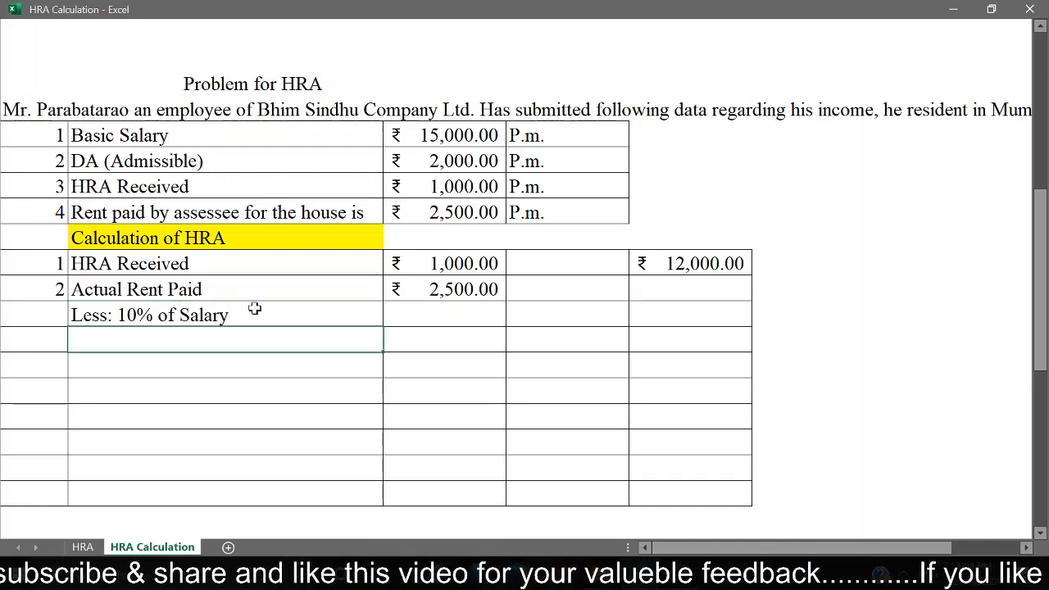
text(B)
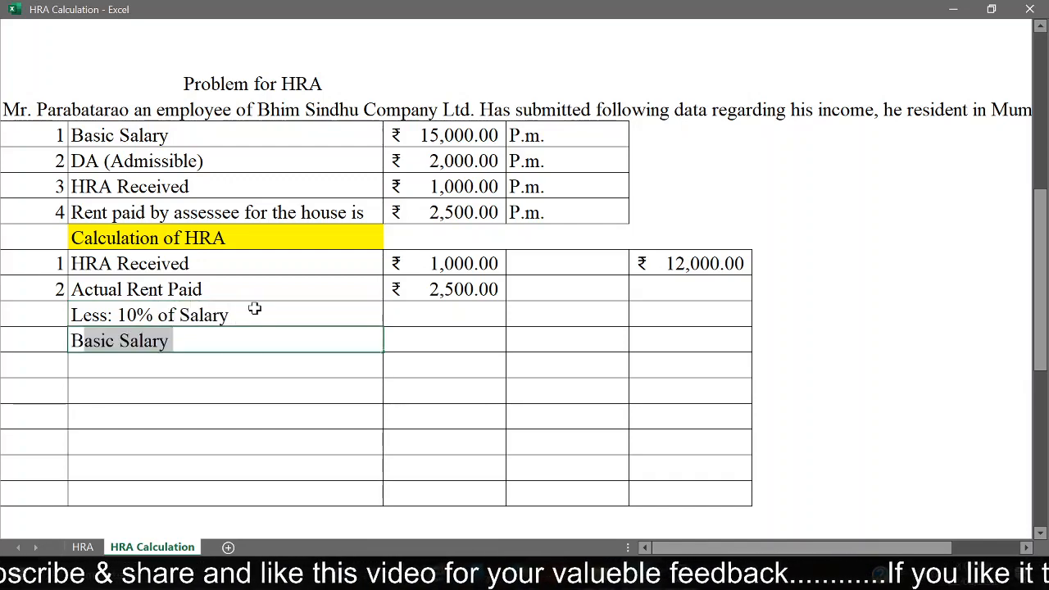
key(Return)
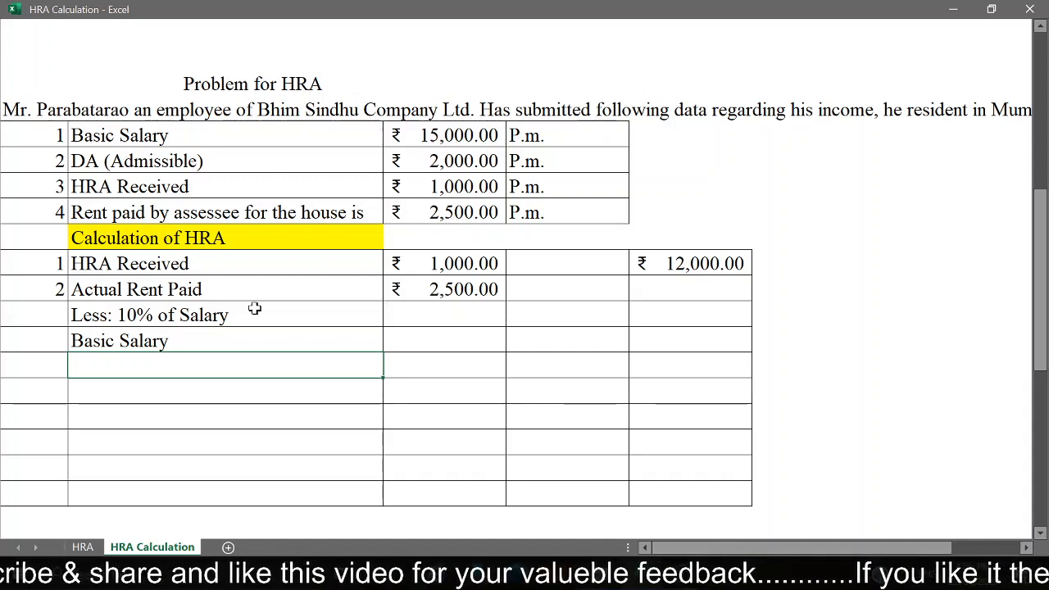
Step: Enter "Add" in the numbering column of the row below Basic Salary in the second HRA table
key(Left)
text(A)
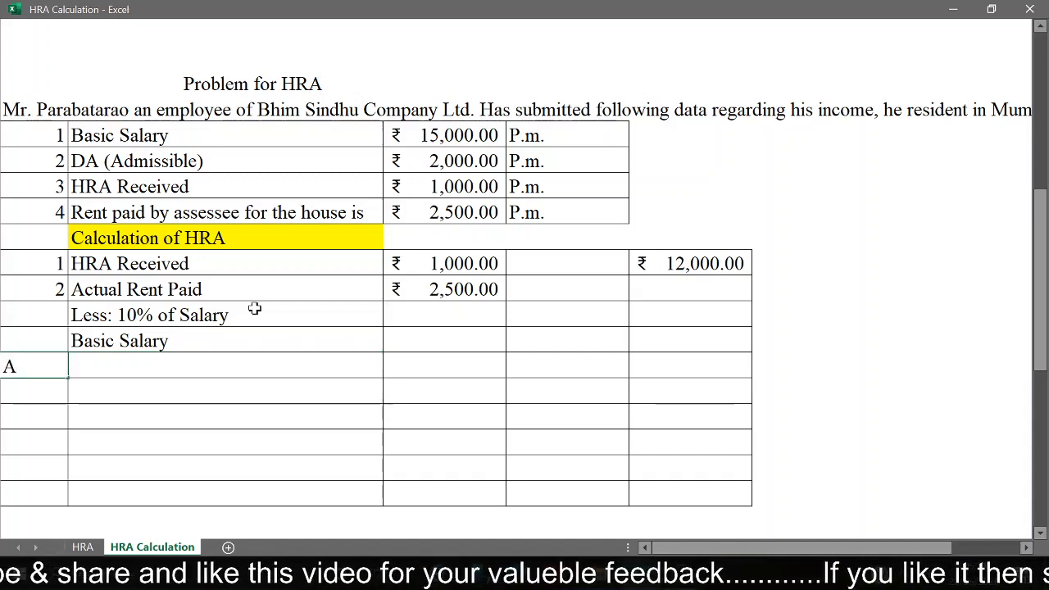
text(D)
key(BackSpace)
text(dd)
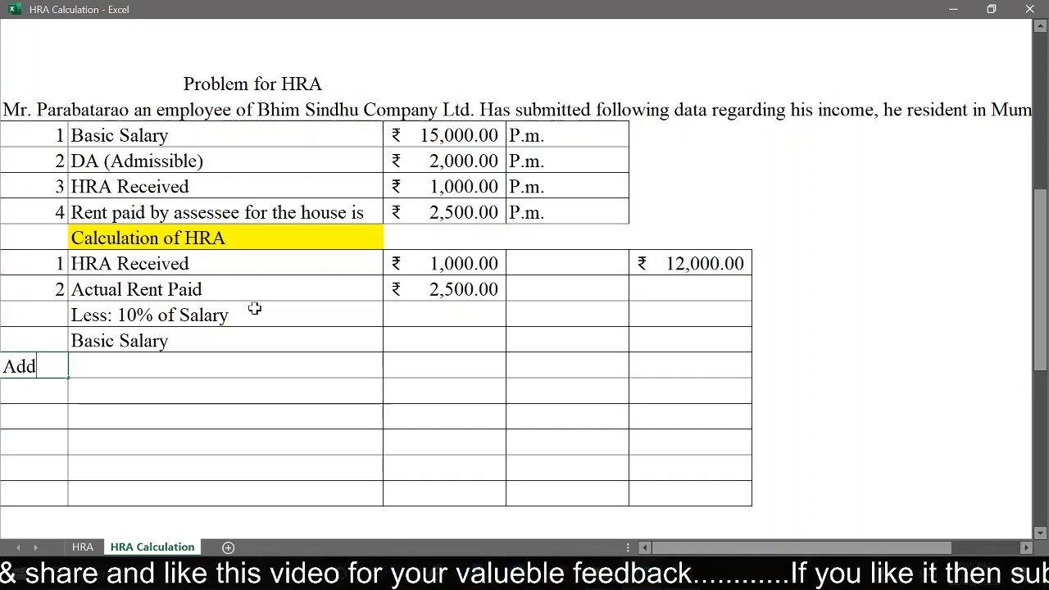
key(Return)
Step: Label the Add row below Basic Salary "DA (Admissible)"
key(Up)
key(Right)
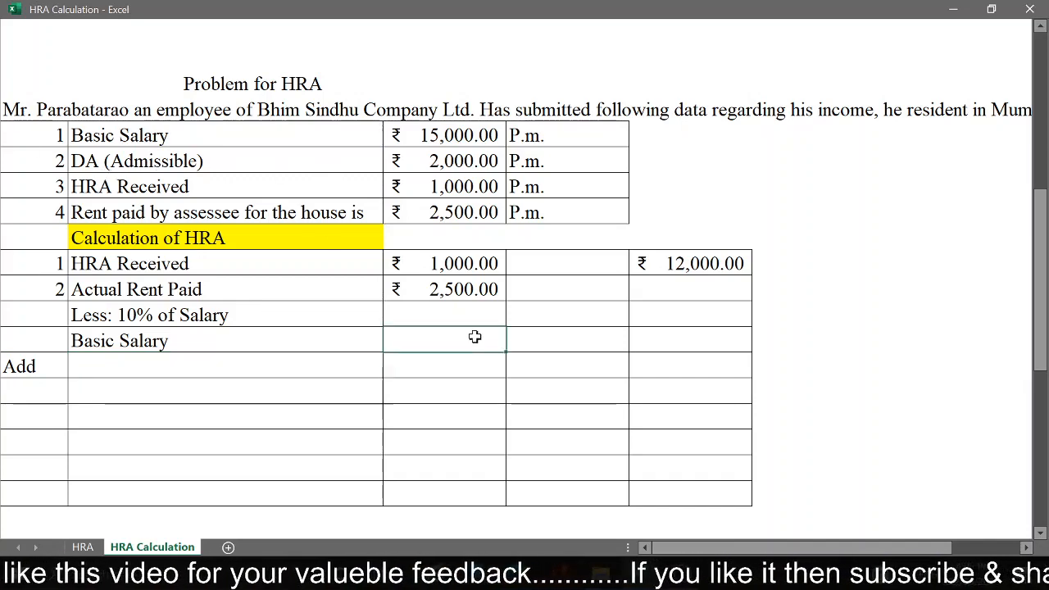
text(DA (Admissible))
key(Return)
click(236, 362)
text(0)
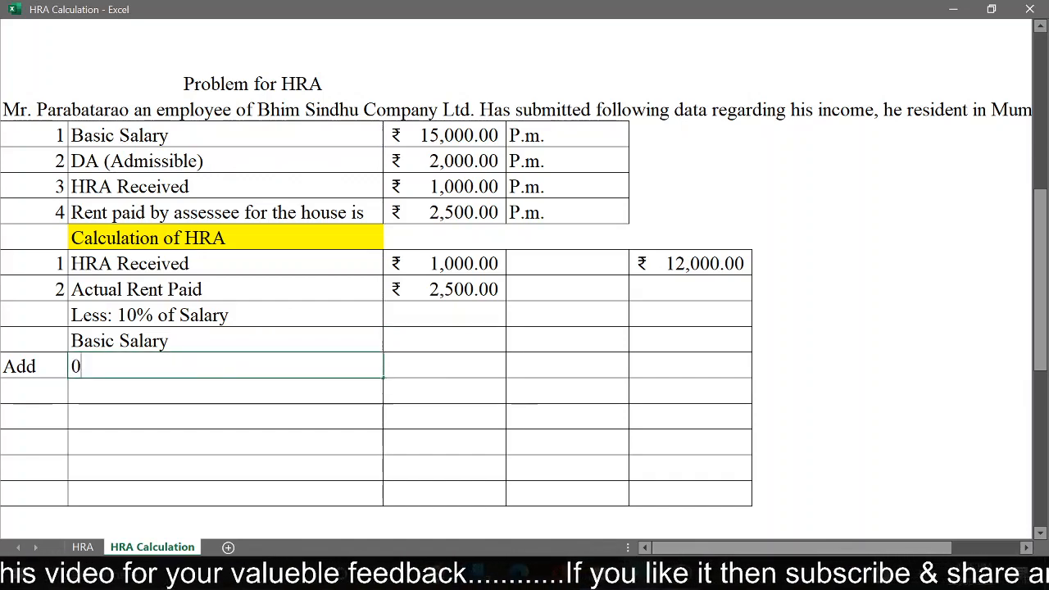
key(BackSpace)
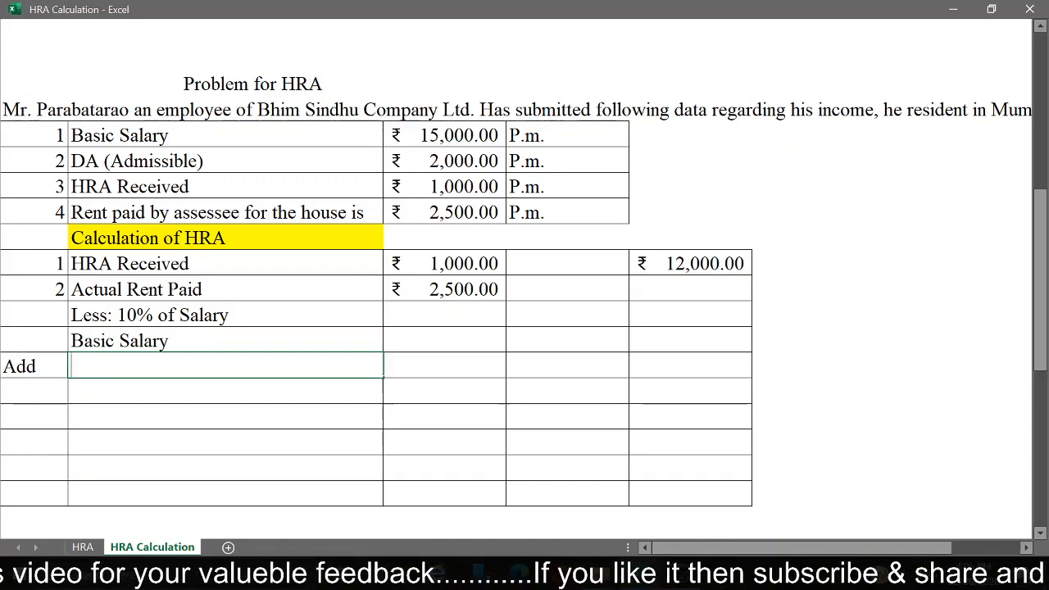
text(d)
key(Return)
Step: Calculate the annual basic salary in column C of the second table's Basic Salary row with =C22*12
key(Up)
key(Up)
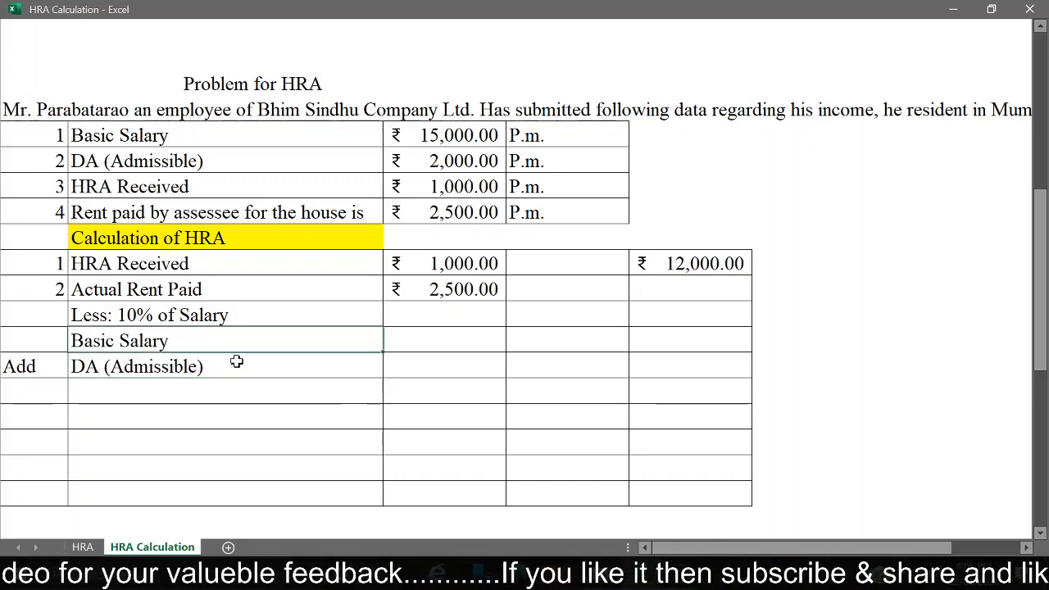
key(Right)
text(=)
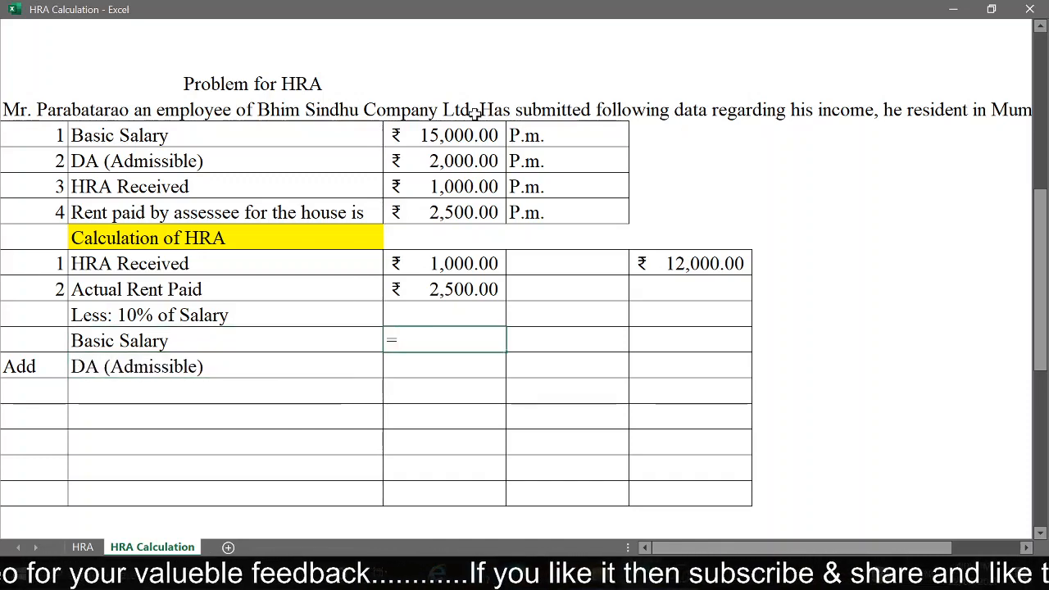
click(442, 134)
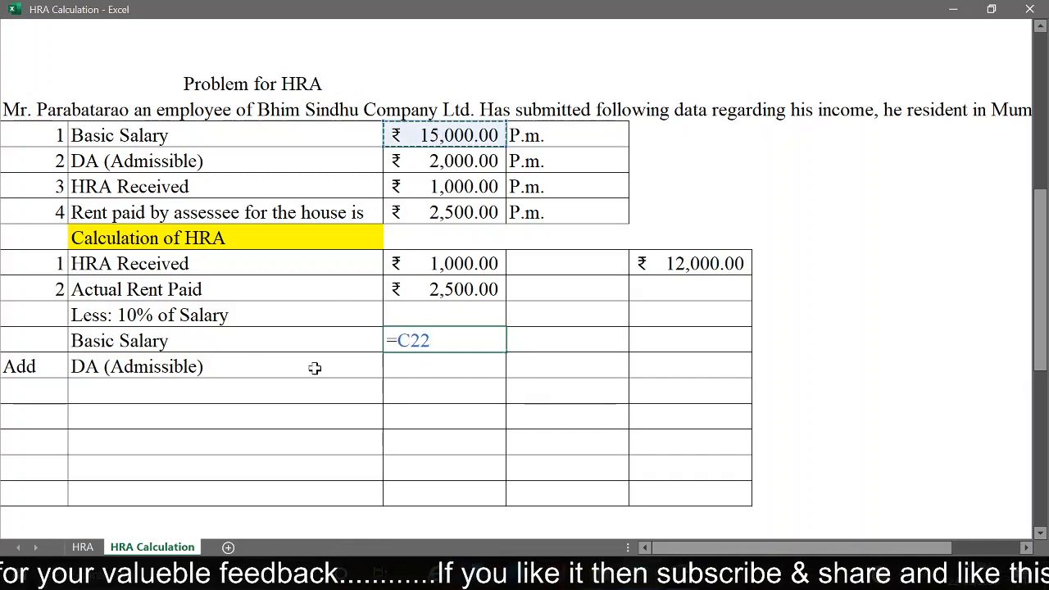
text(*12)
key(Return)
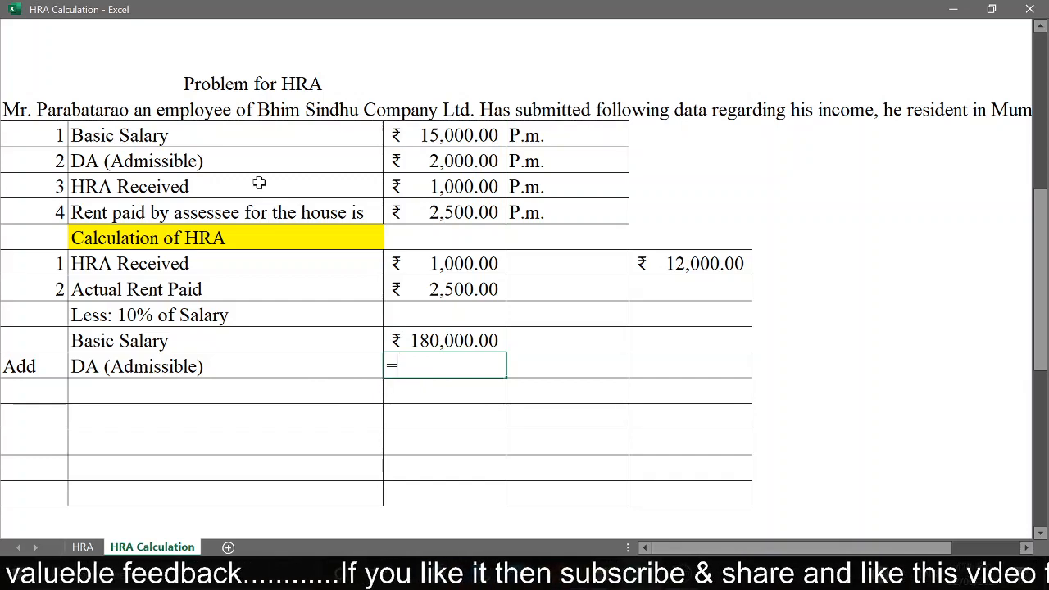
Step: Calculate the annual dearness allowance in column C of the second table's DA (Admissible) row with =C23*12
click(453, 163)
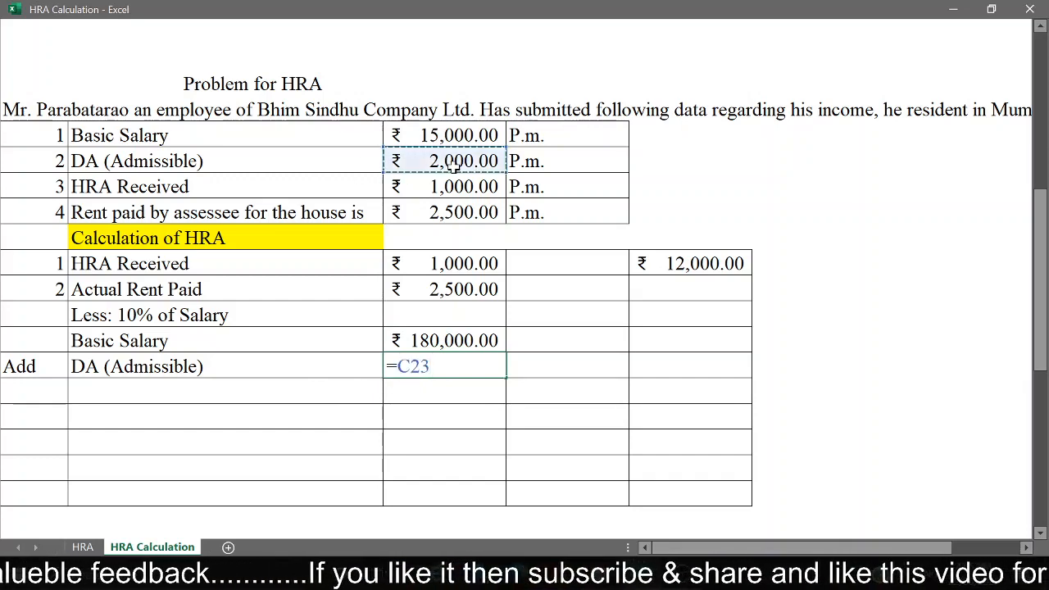
text(*12)
key(Return)
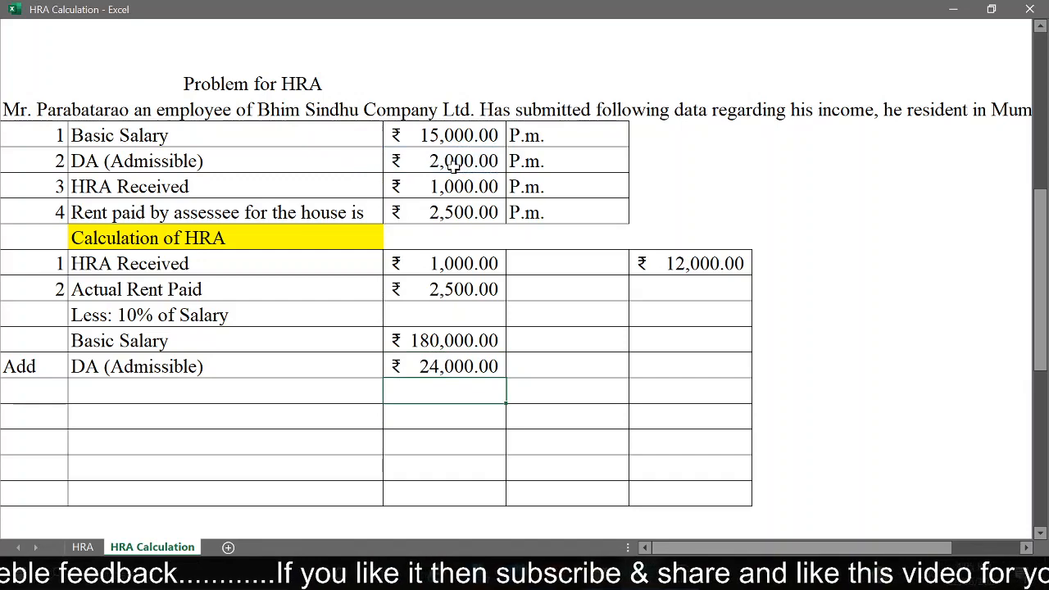
Step: Total the annual basic salary and DA in column D of the DA (Admissible) row with =C30+C31
click(602, 362)
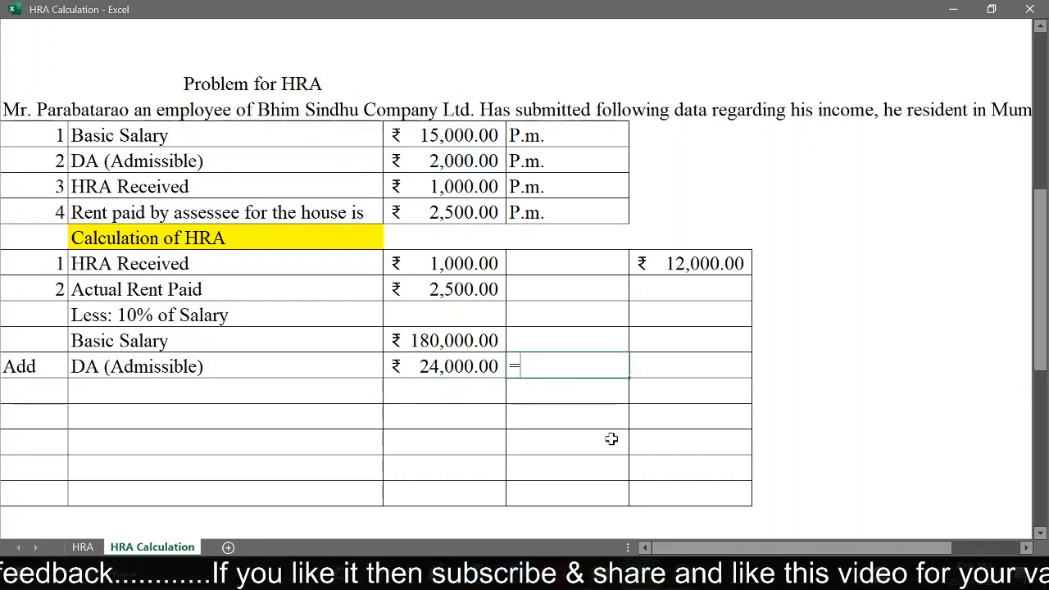
text(=)
click(465, 340)
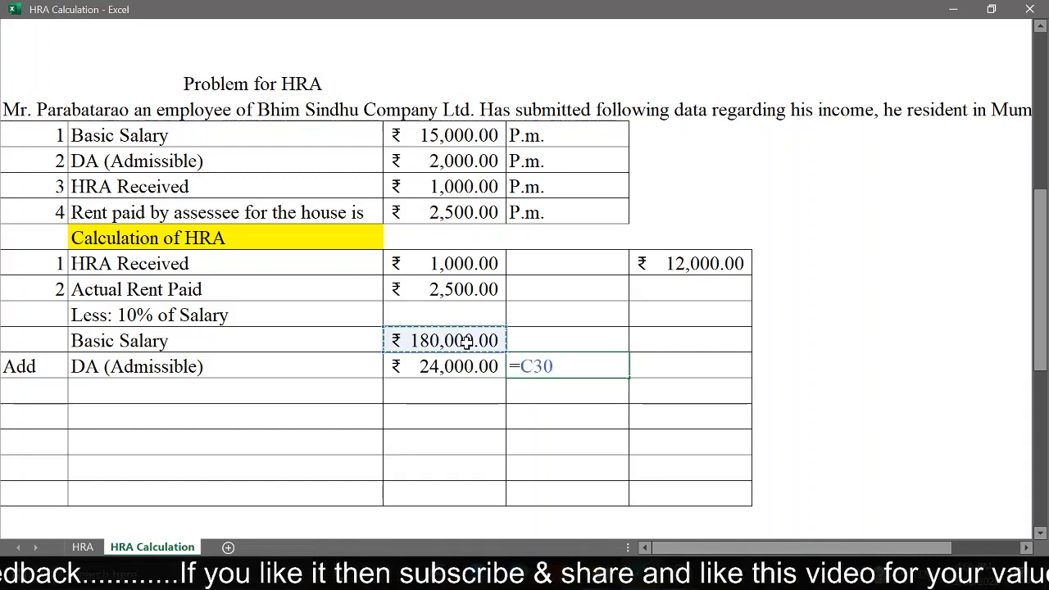
text(+)
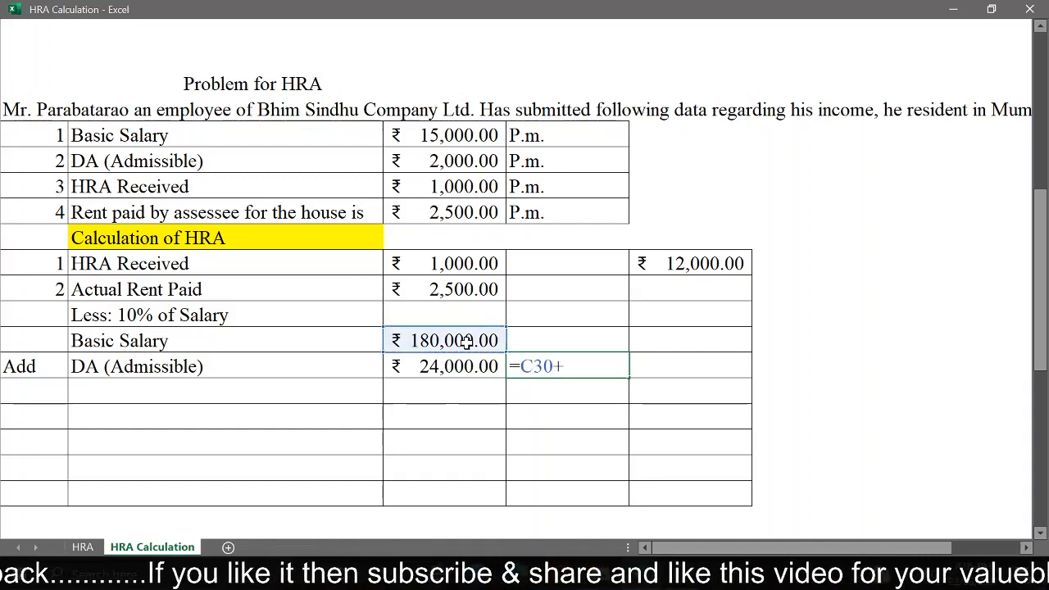
click(450, 366)
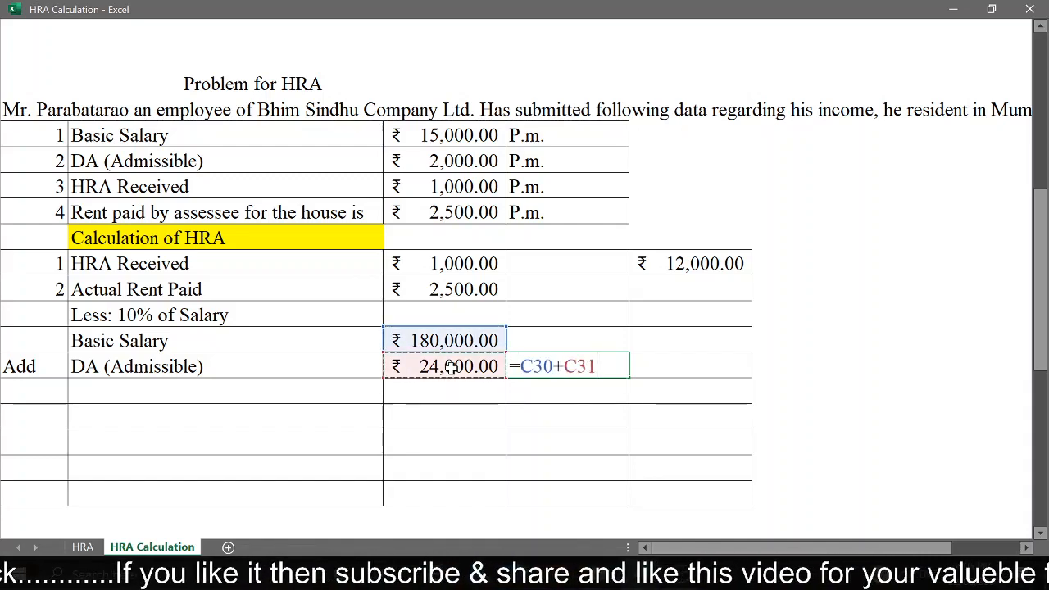
key(Return)
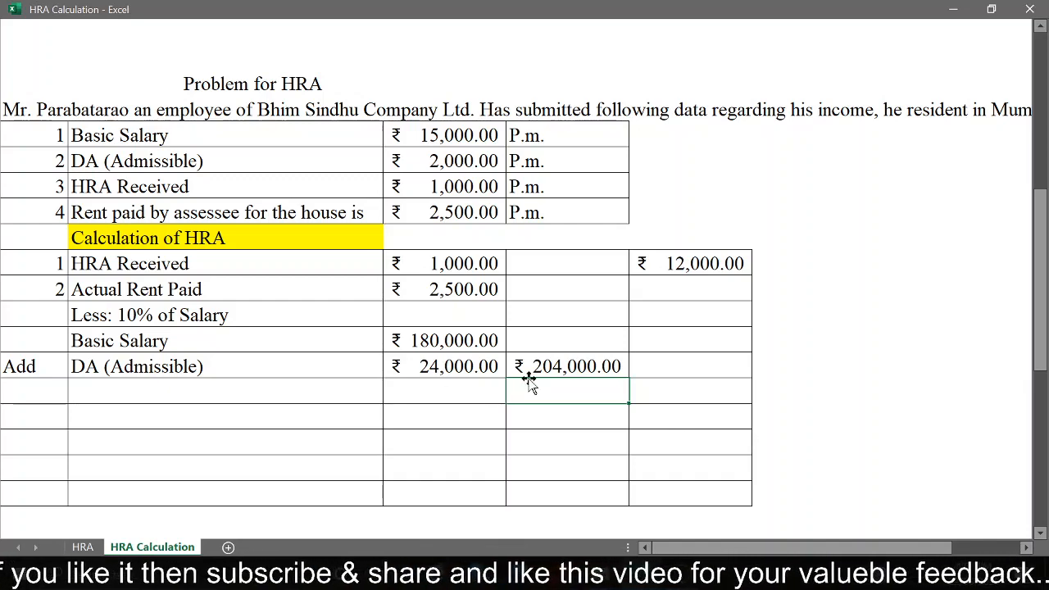
click(299, 391)
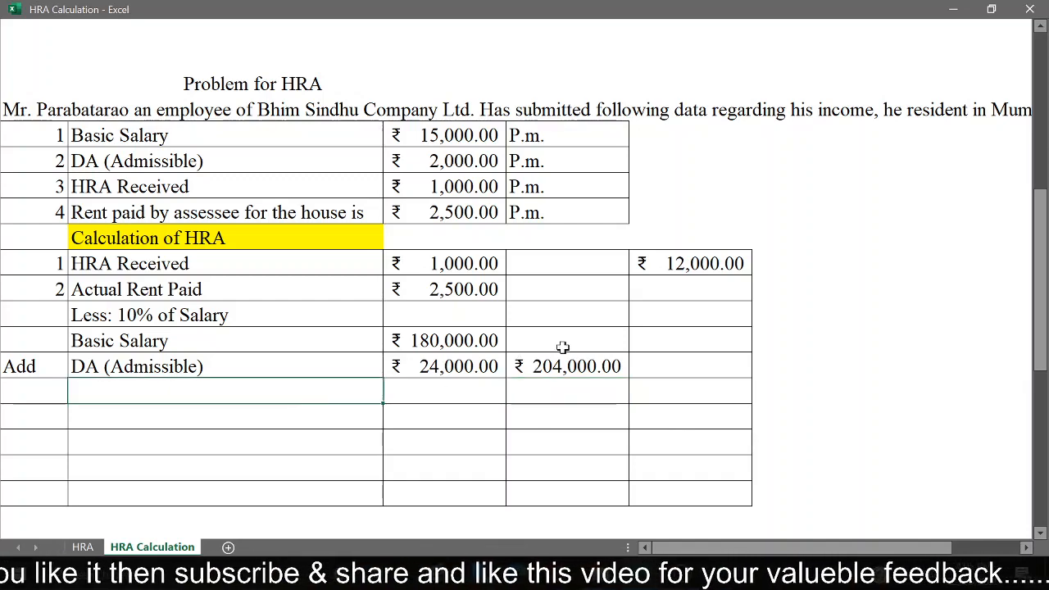
click(575, 370)
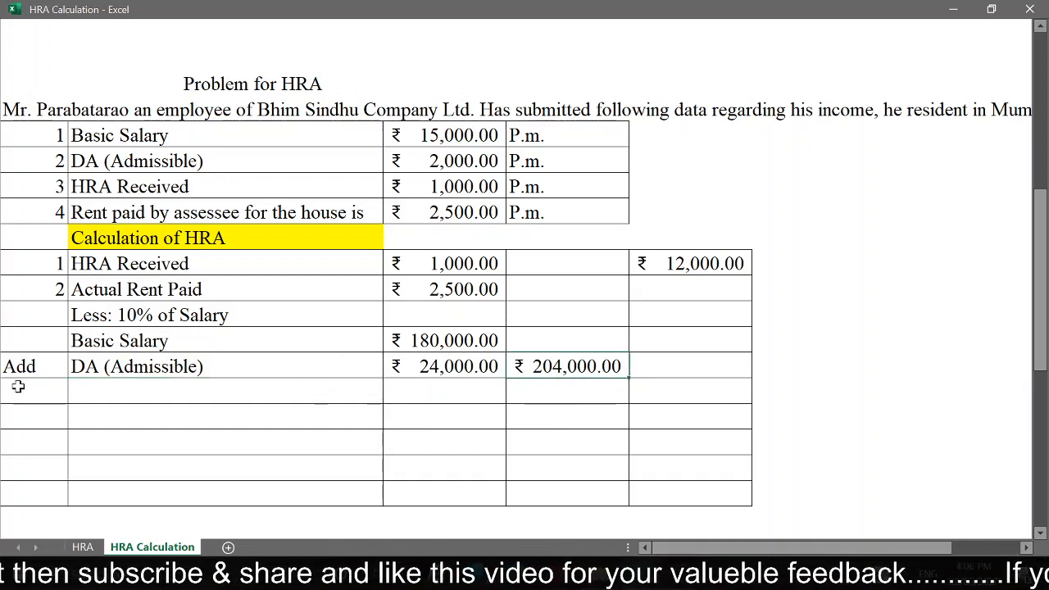
click(164, 394)
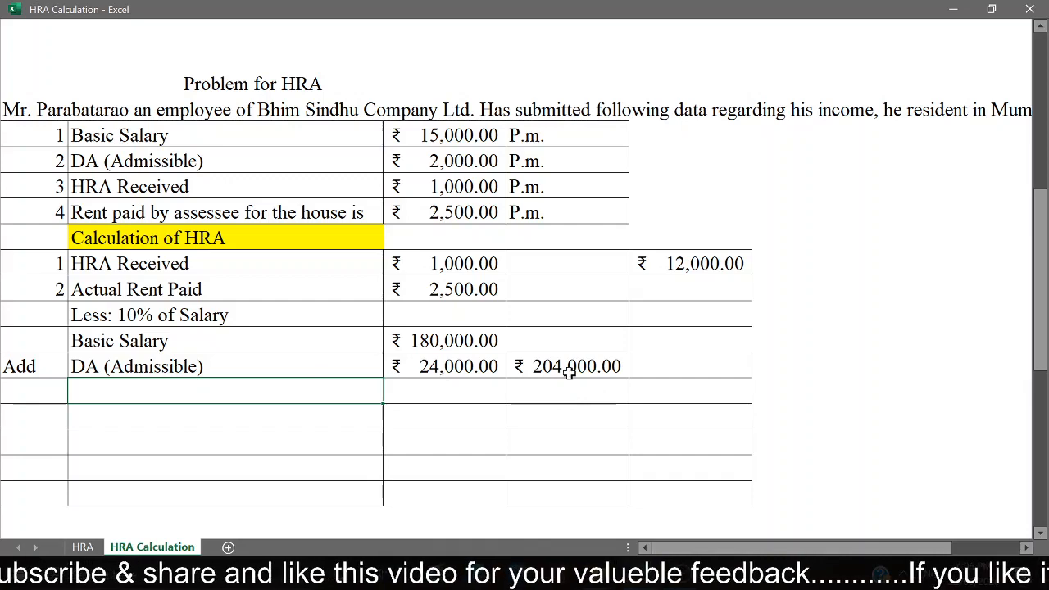
click(520, 368)
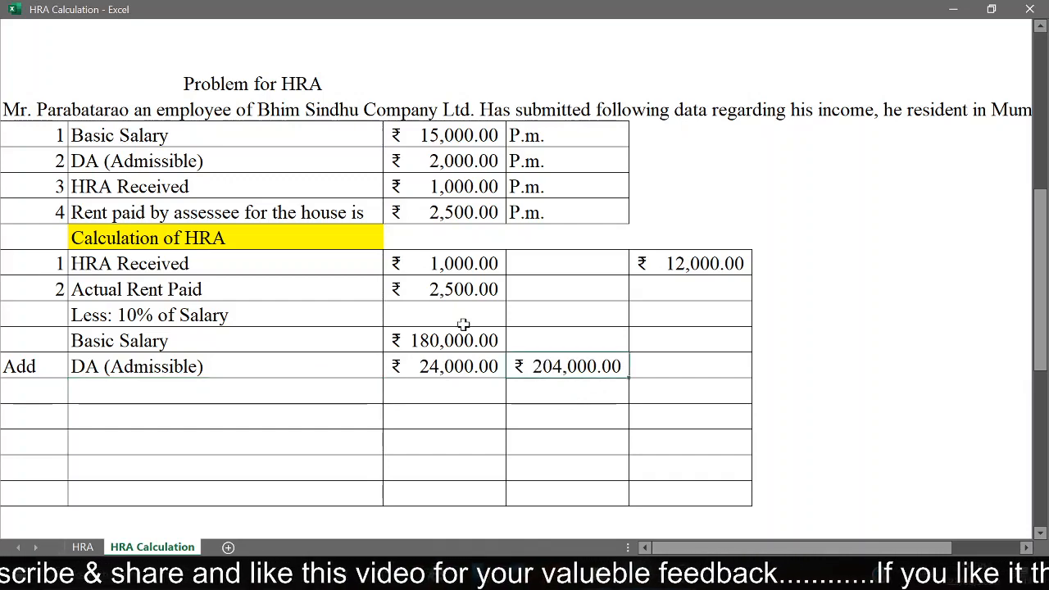
Step: Calculate the annual rent in column D of the Actual Rent Paid row with =C28*12
click(591, 286)
text(=)
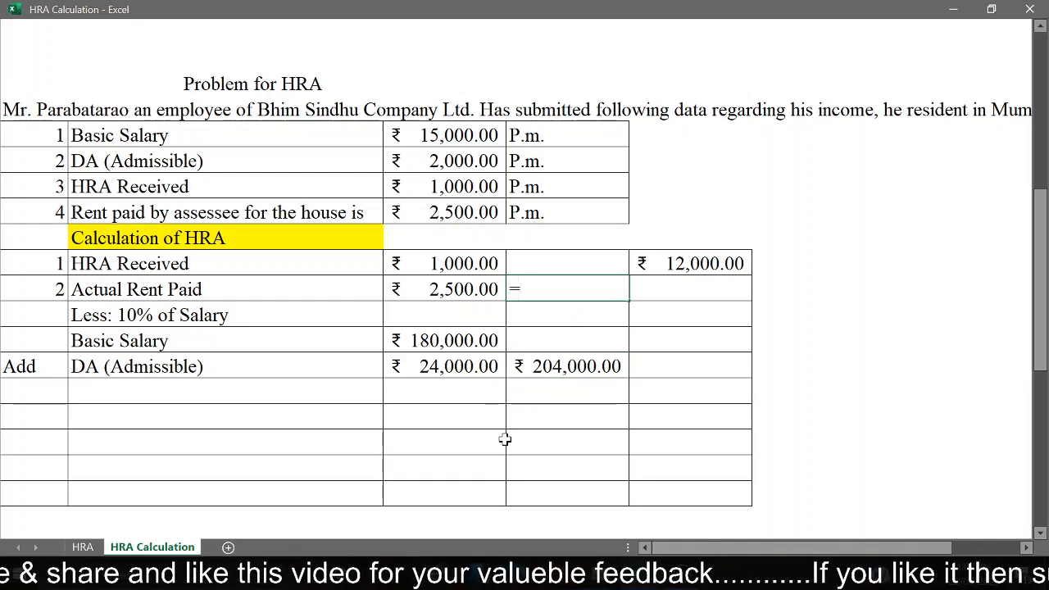
click(481, 291)
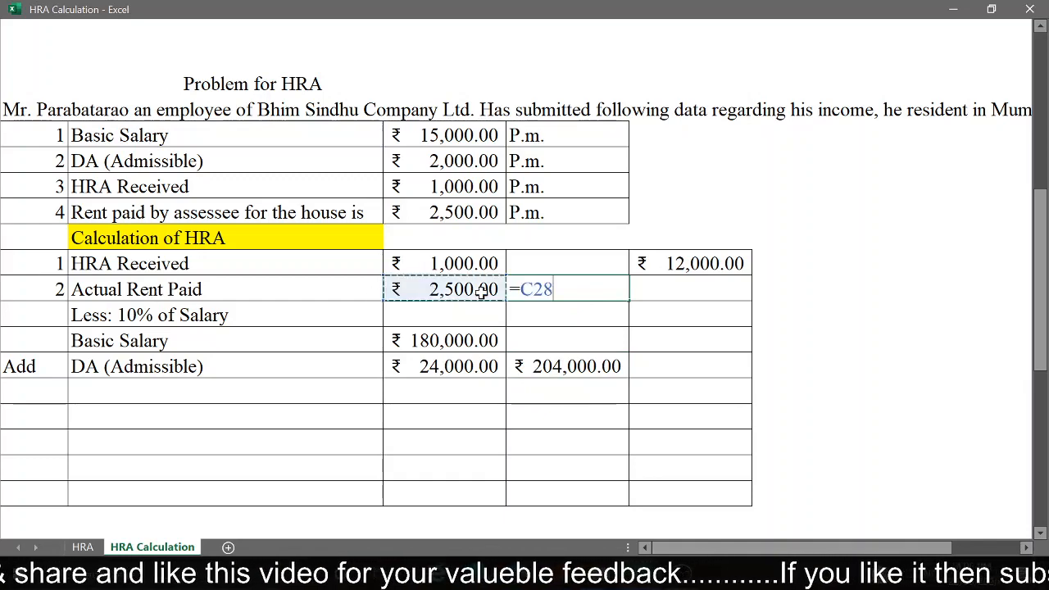
text(*)
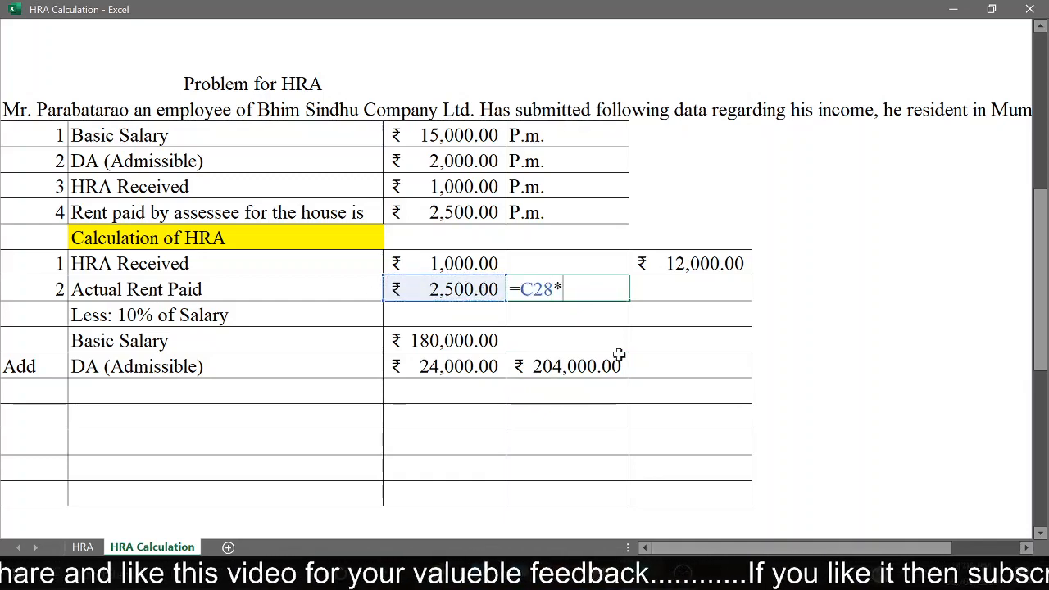
text(12)
key(Return)
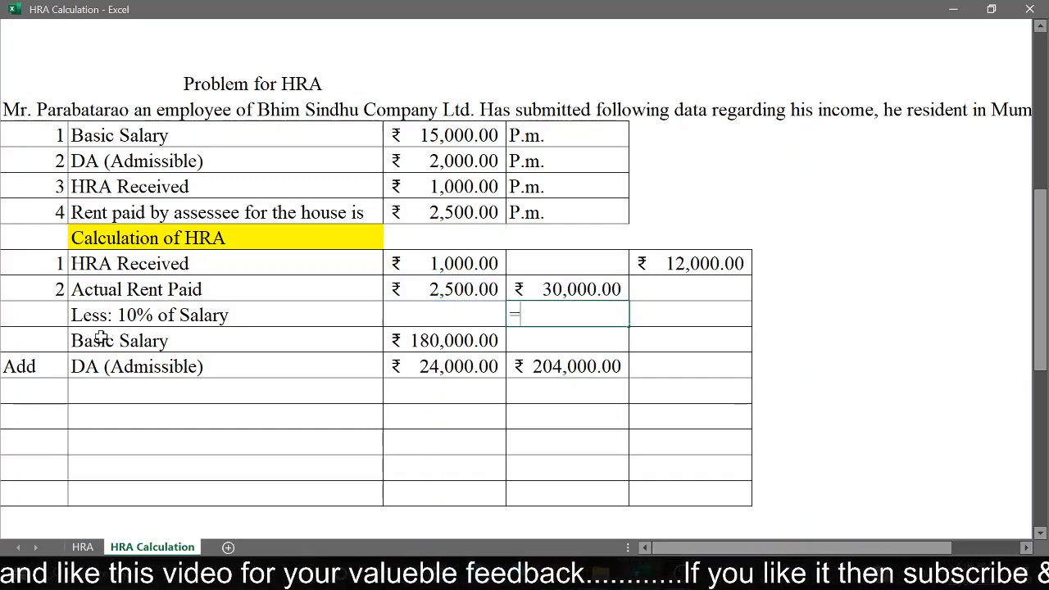
Step: Calculate 10% of the total salary in column D of the Less: 10% of Salary row with =D31*10%
click(567, 369)
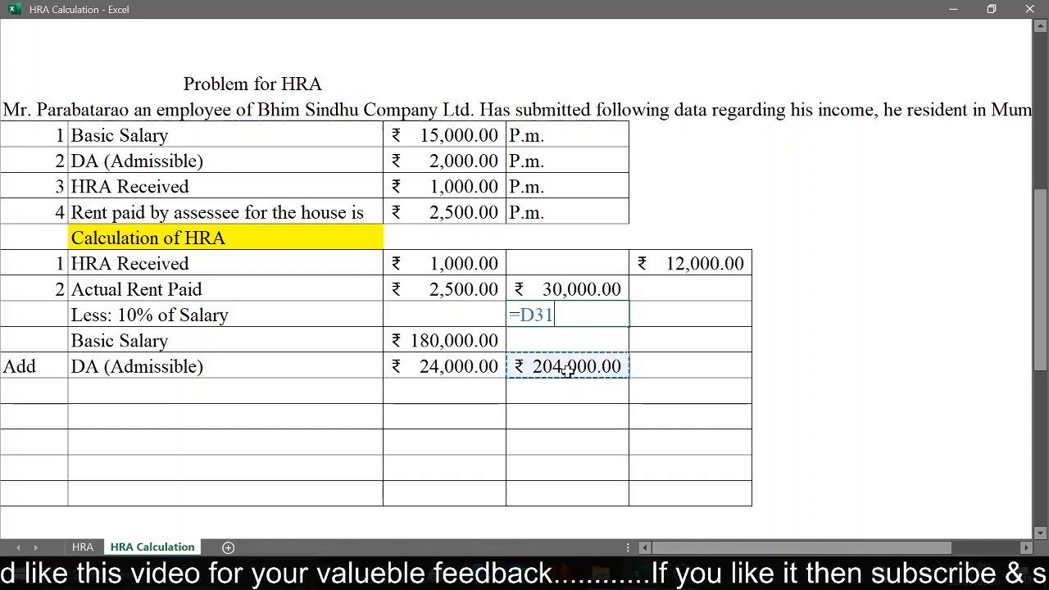
text(*)
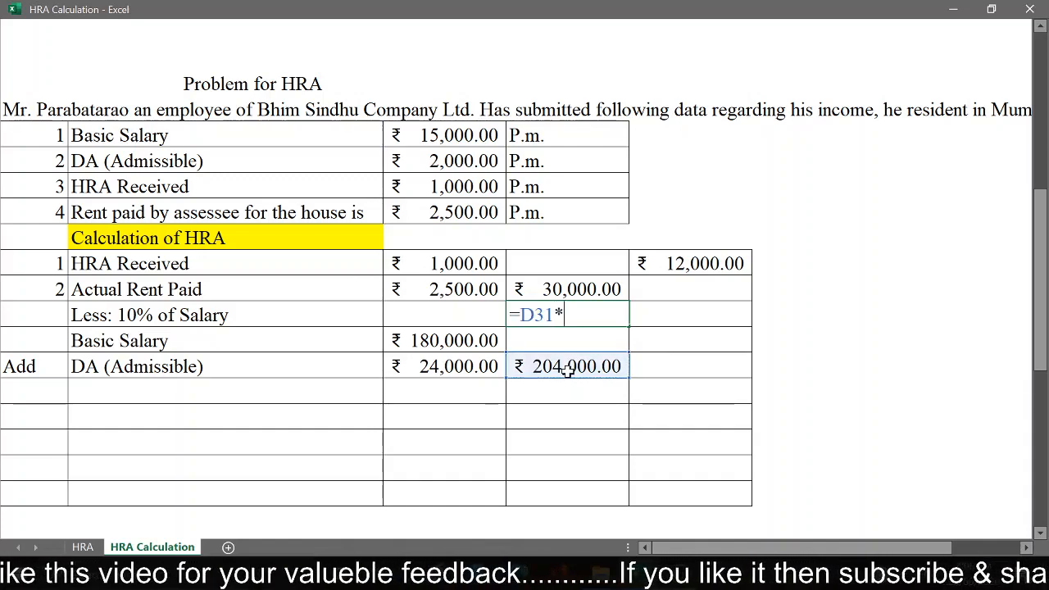
text(10)
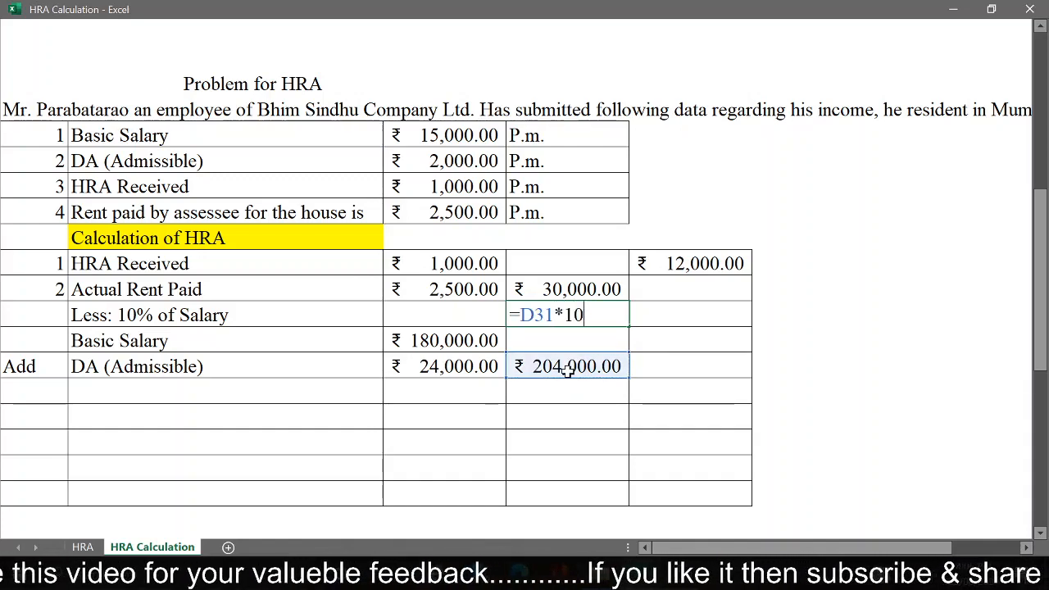
text(%)
key(Return)
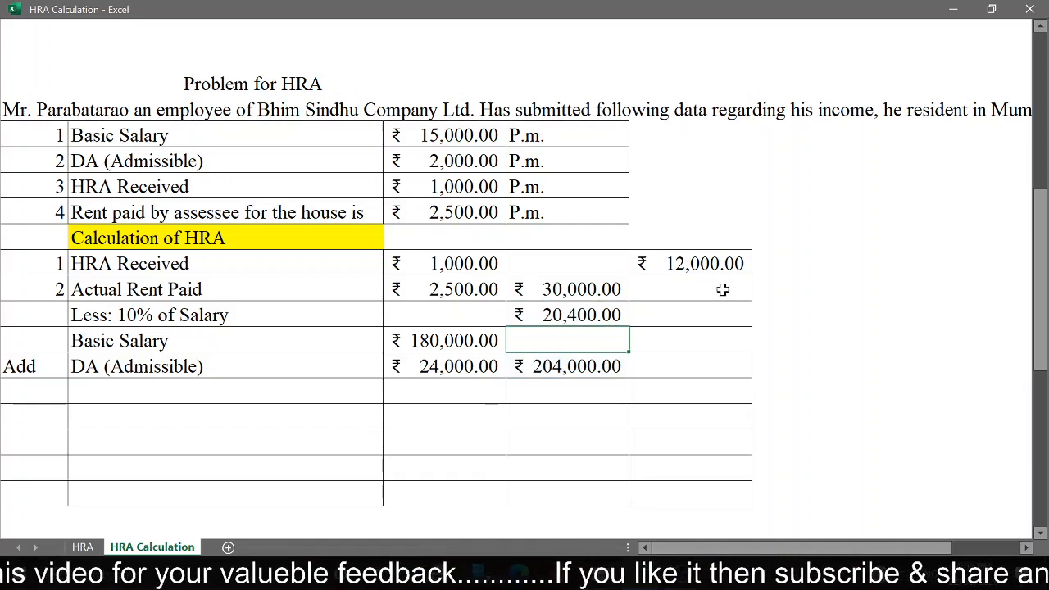
Step: Subtract 10% of salary from the annual rent in the last column of the Less: 10% of Salary row with =D28-D29
click(710, 317)
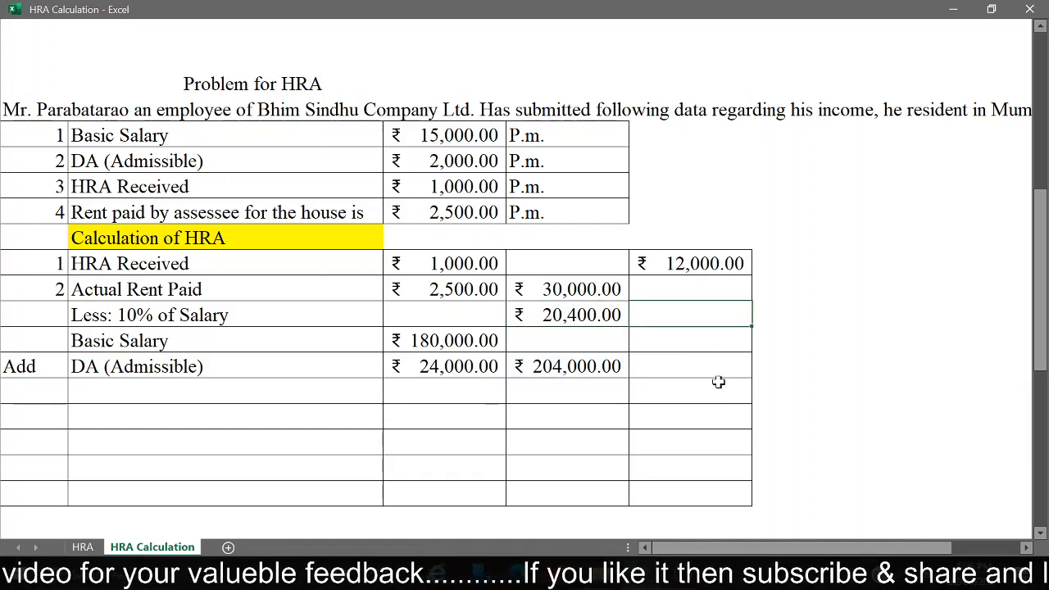
click(582, 292)
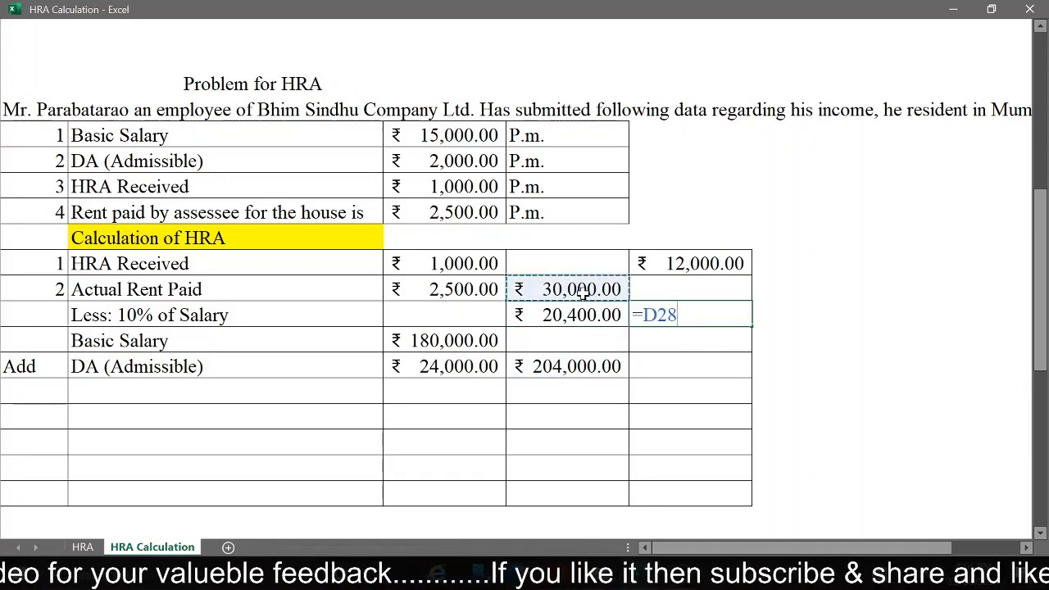
text(-)
click(560, 318)
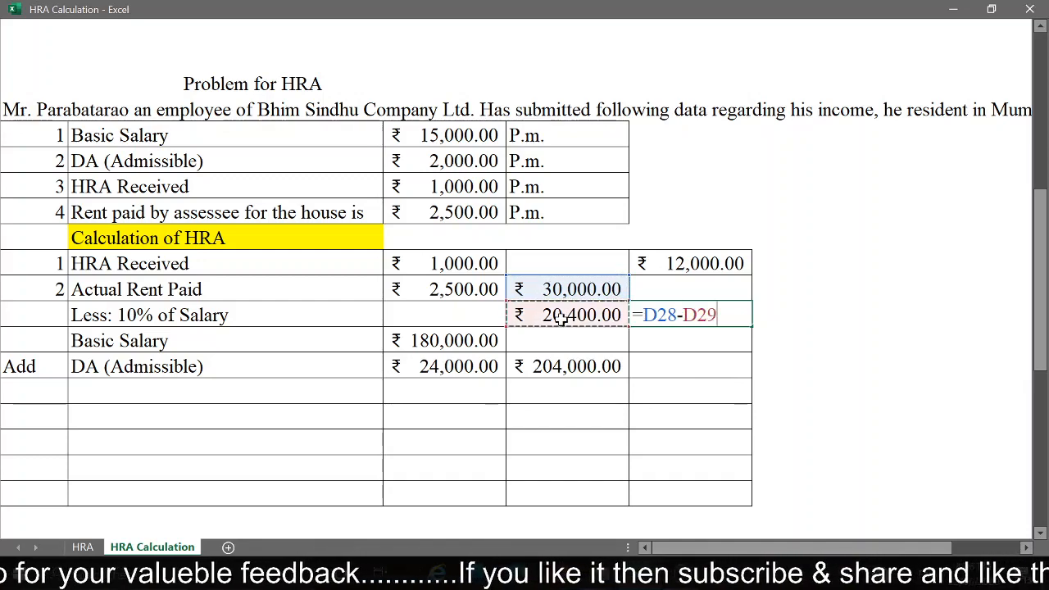
key(Return)
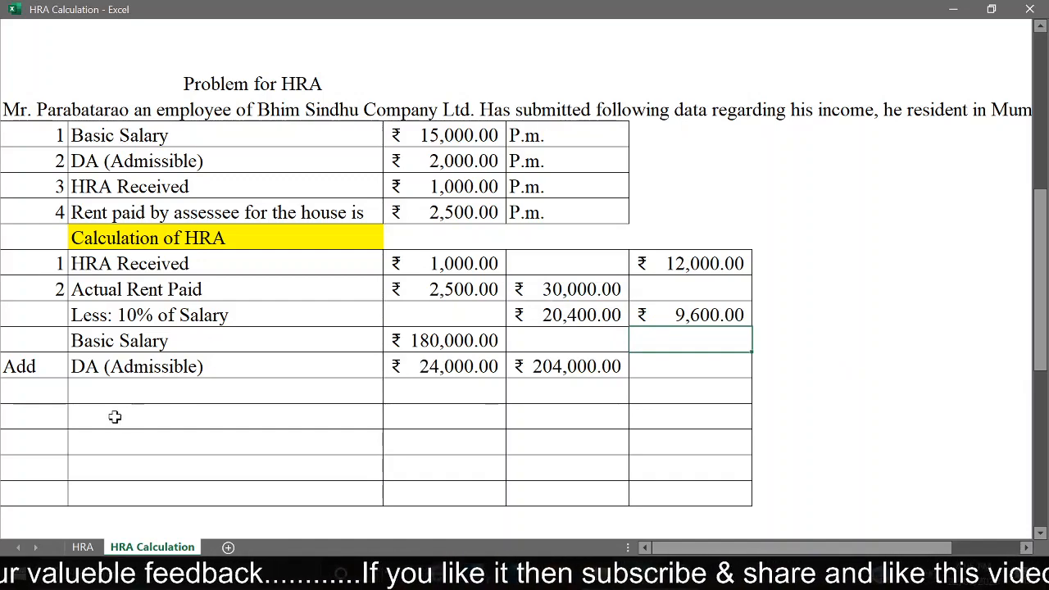
Step: Number the row below DA (Admissible) 3 and move to its label cell
click(98, 395)
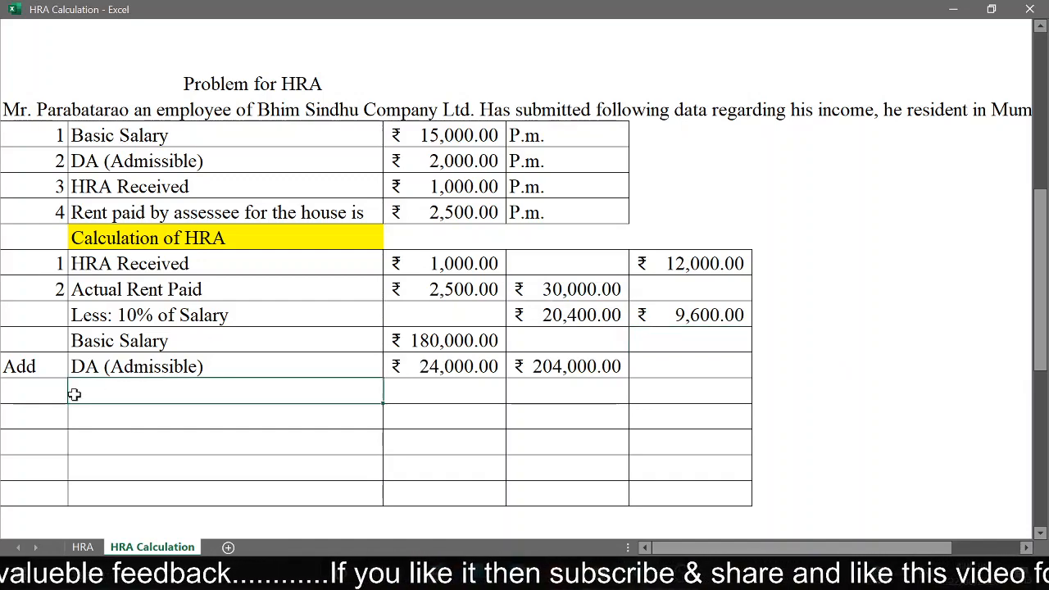
click(57, 395)
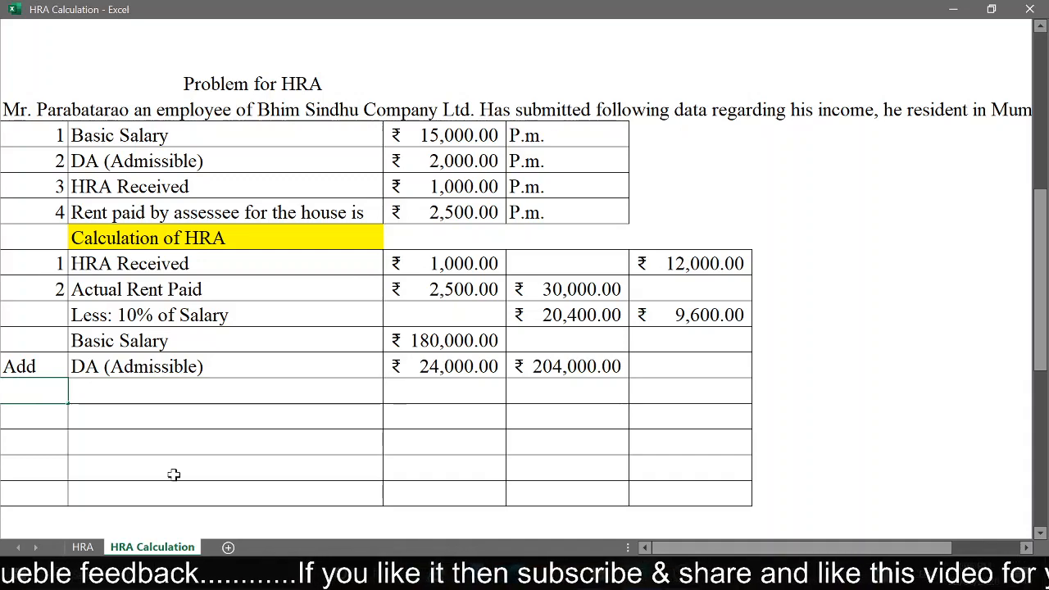
text(3)
key(Tab)
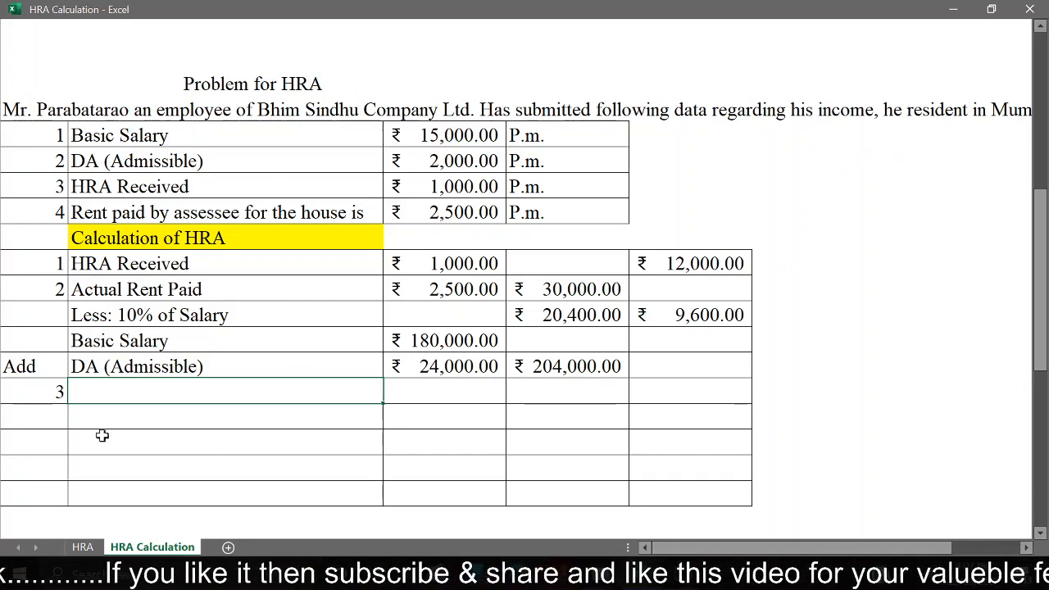
Step: Label row 3 of the HRA calculation table "50% of Salary"
text(0)
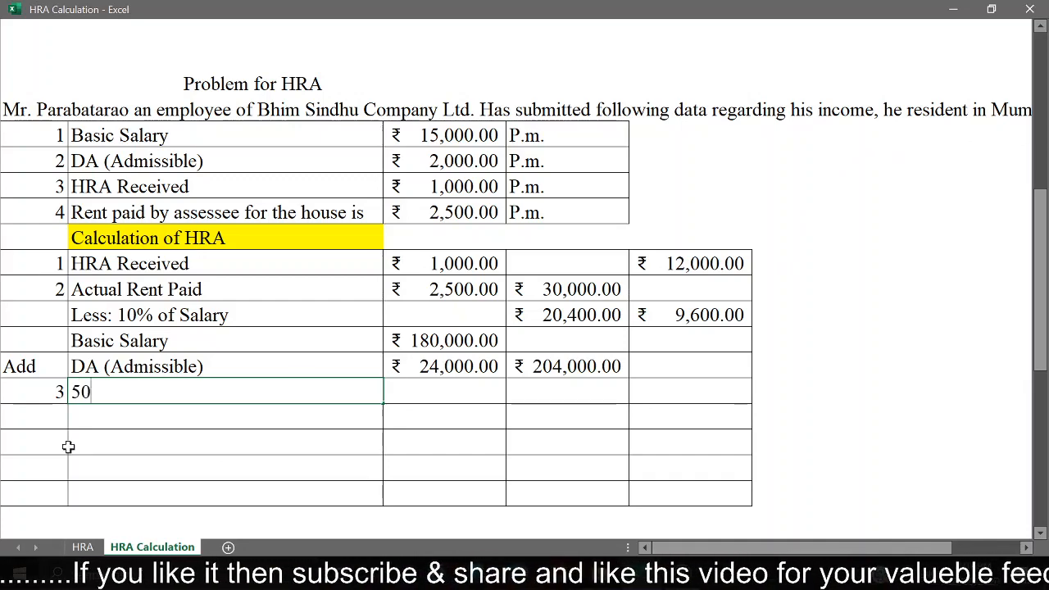
text(% )
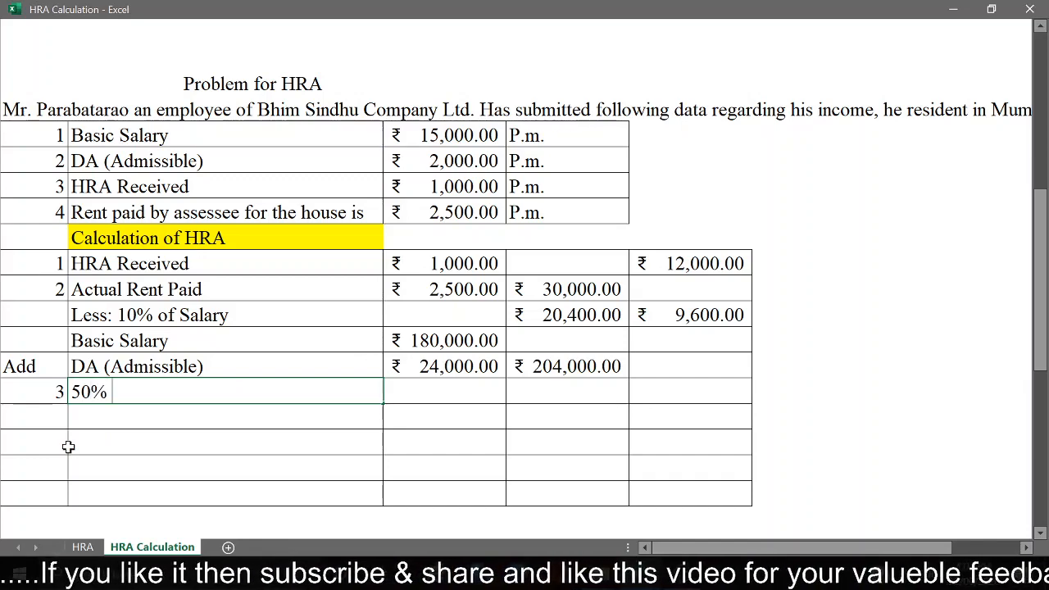
text(of Sal)
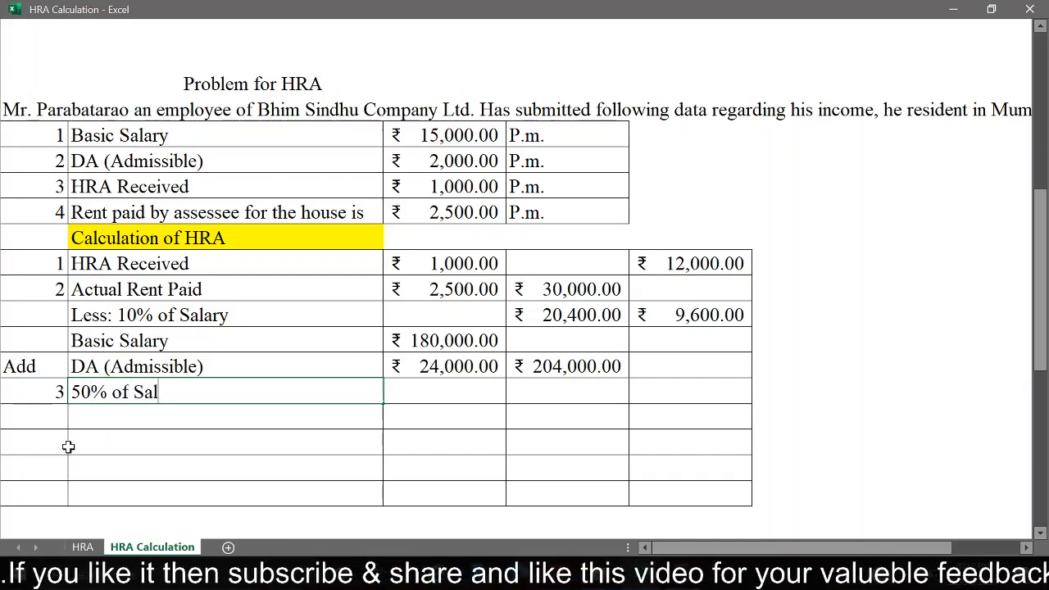
text(ary)
key(Return)
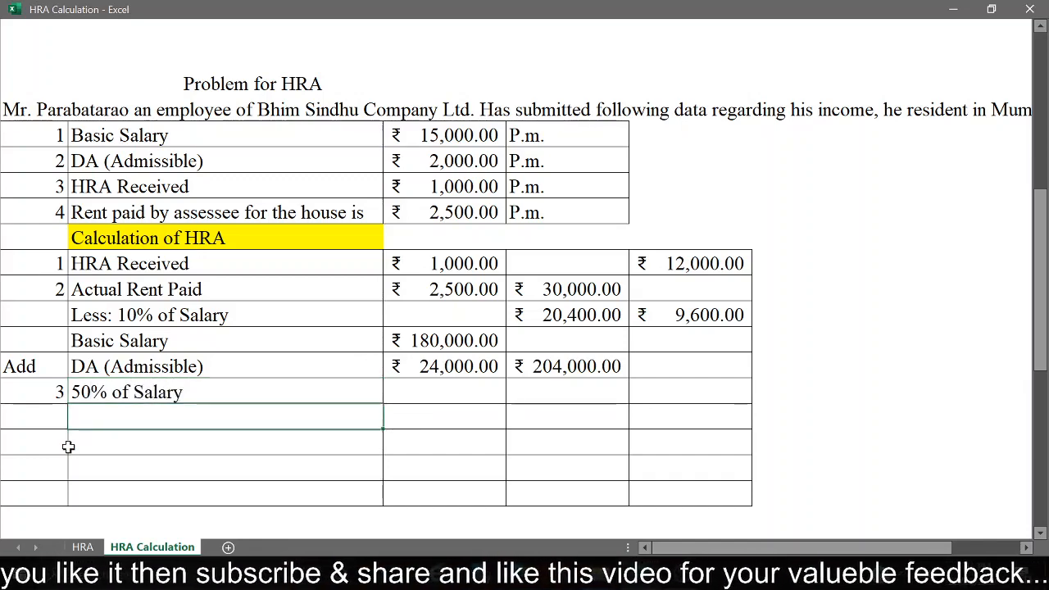
Step: Calculate 50% of the total salary in the last column of the 50% of Salary row with =D31*50%
key(Up)
key(Right)
key(Right)
key(Right)
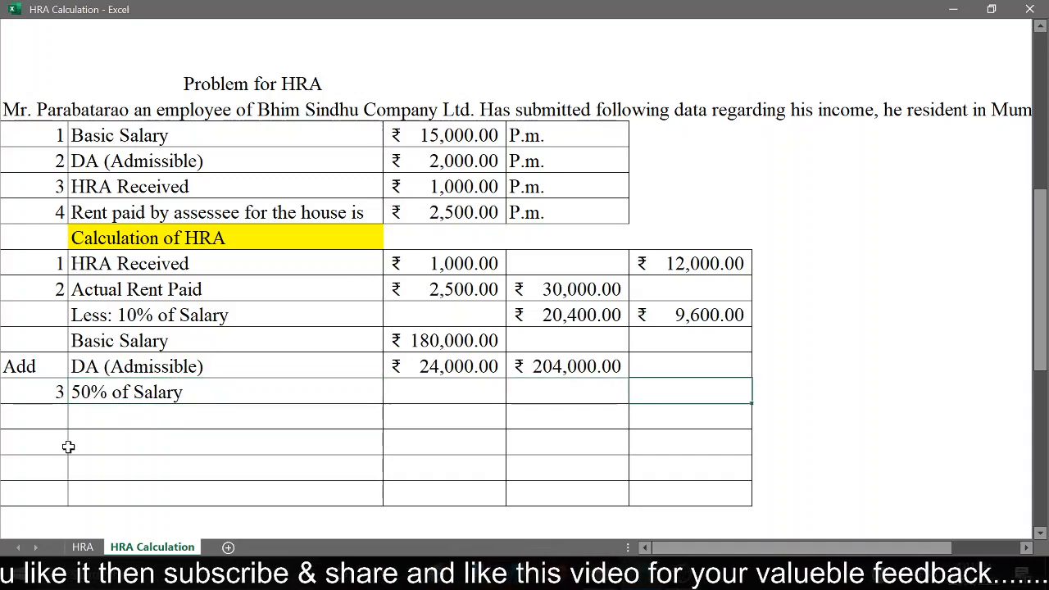
text(=)
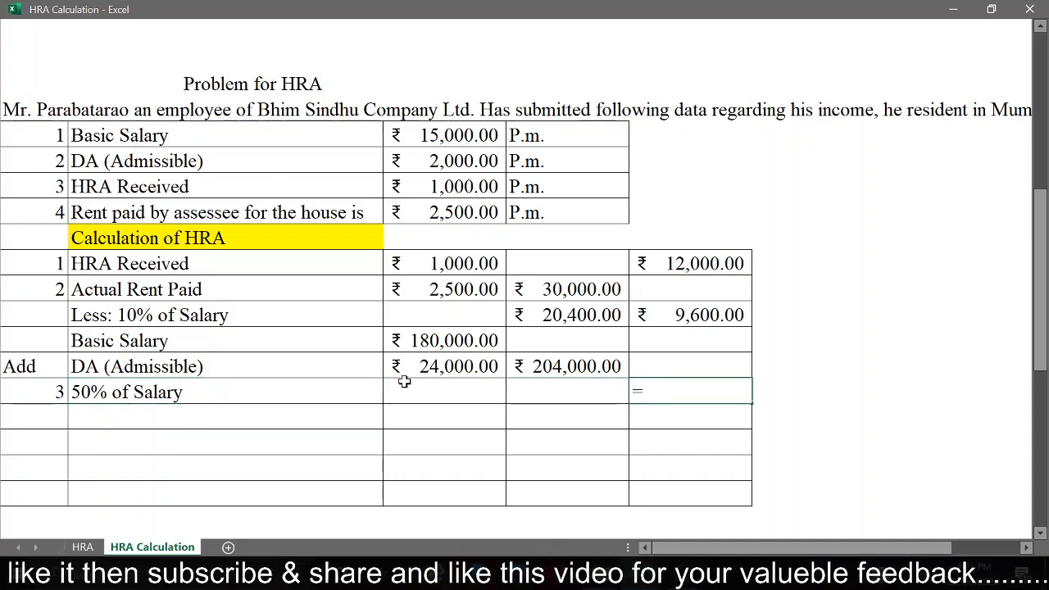
click(568, 365)
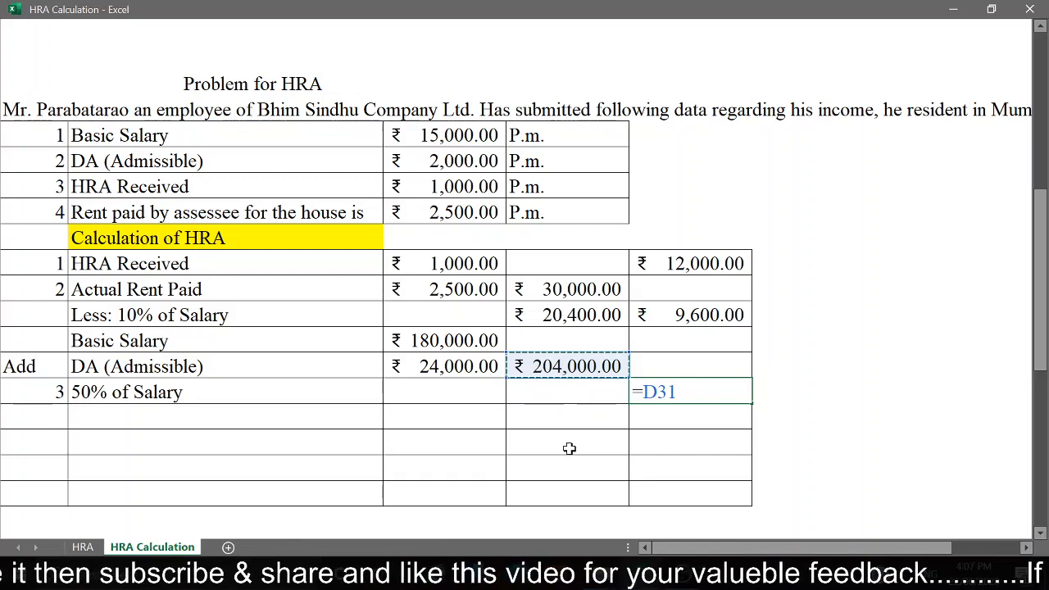
text(*50)
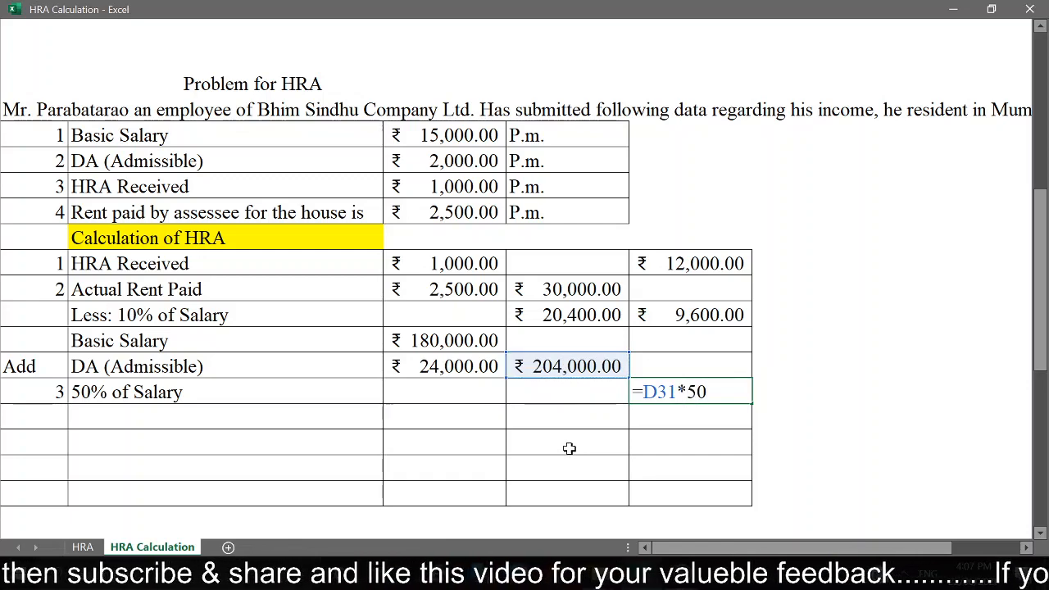
text(%)
key(Return)
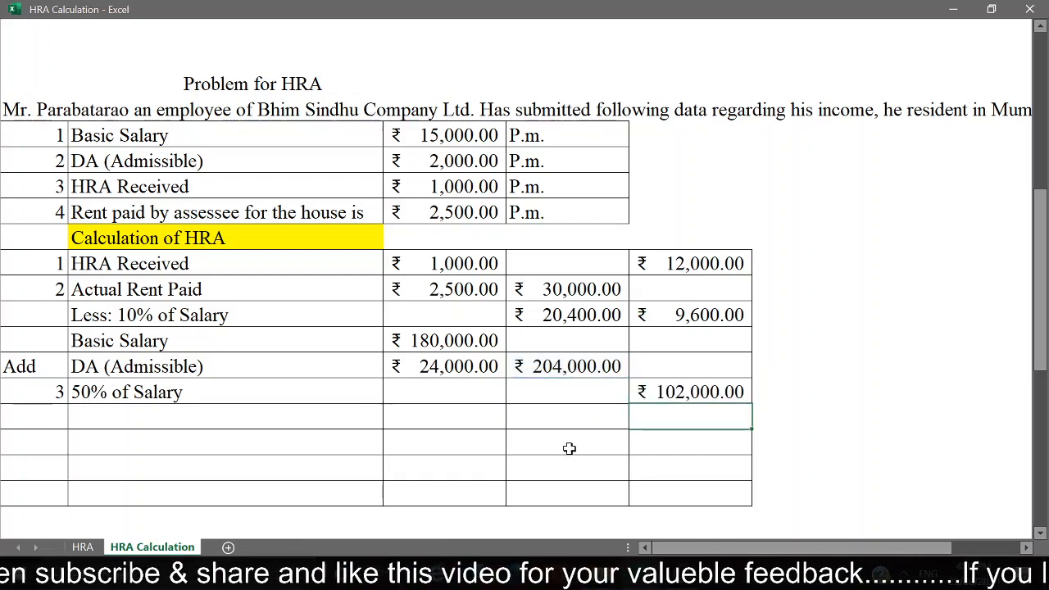
Step: Add the label "HRA Received" in column B, leaving one empty row below 50% of Salary
click(219, 449)
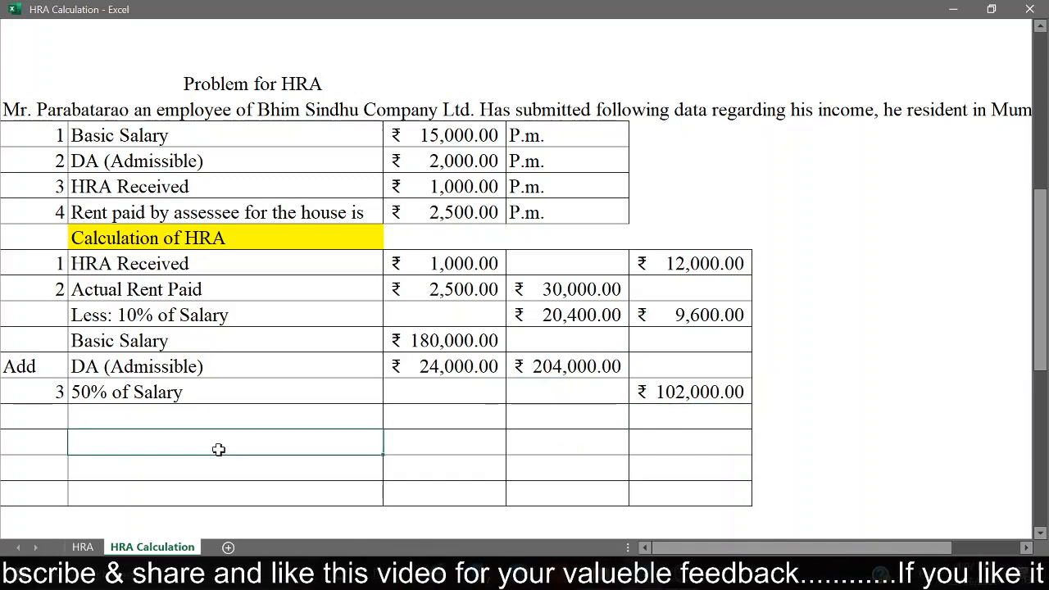
text(HRA R)
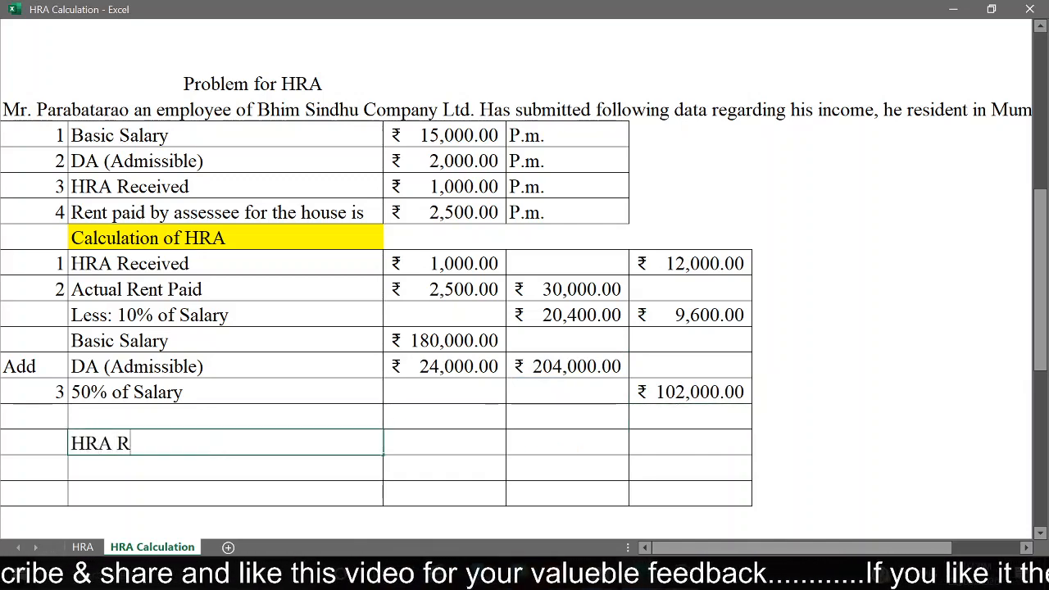
text(eceived)
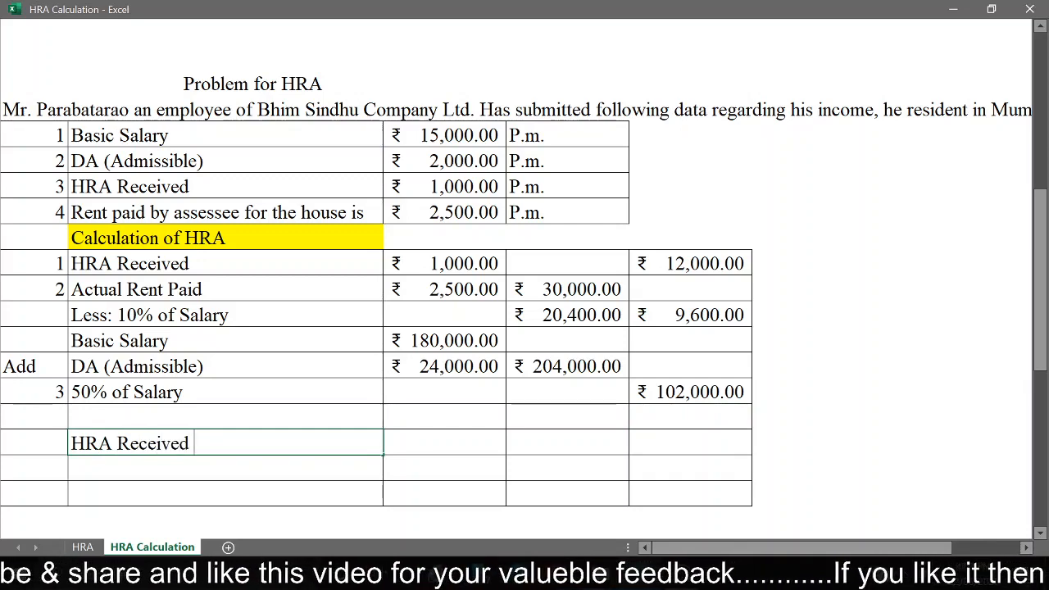
key(Return)
Step: Enter the annual HRA of 12000 in column D of the lower HRA Received row
key(Up)
key(Right)
key(Right)
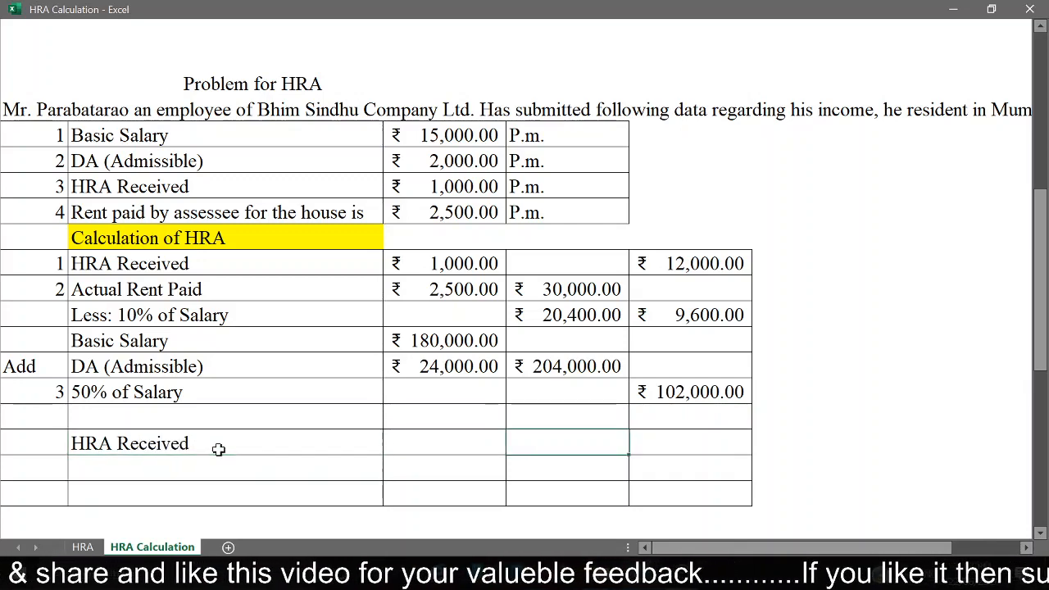
key(Right)
key(Left)
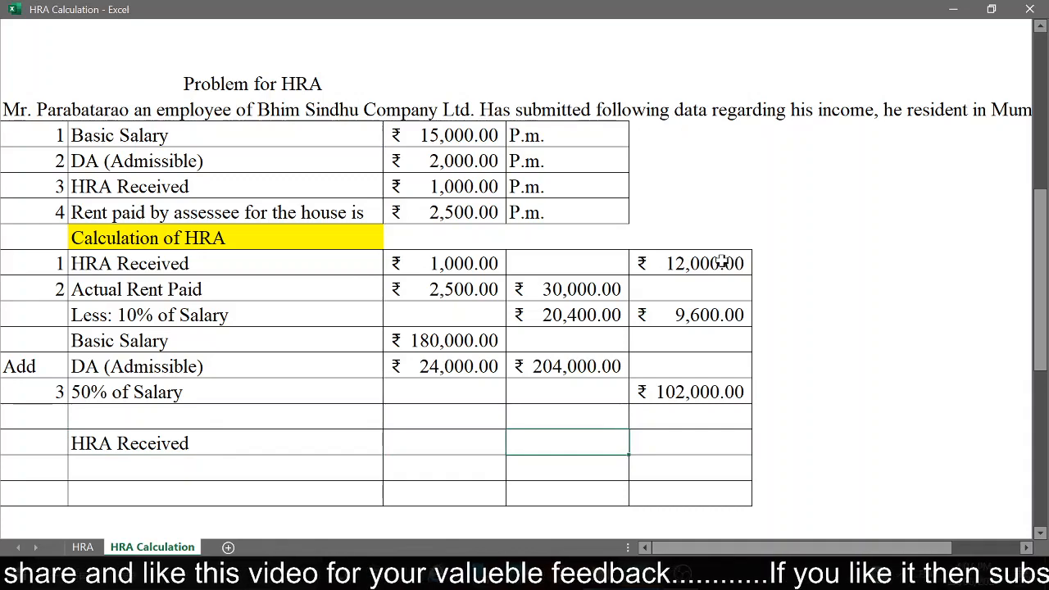
click(680, 263)
click(555, 449)
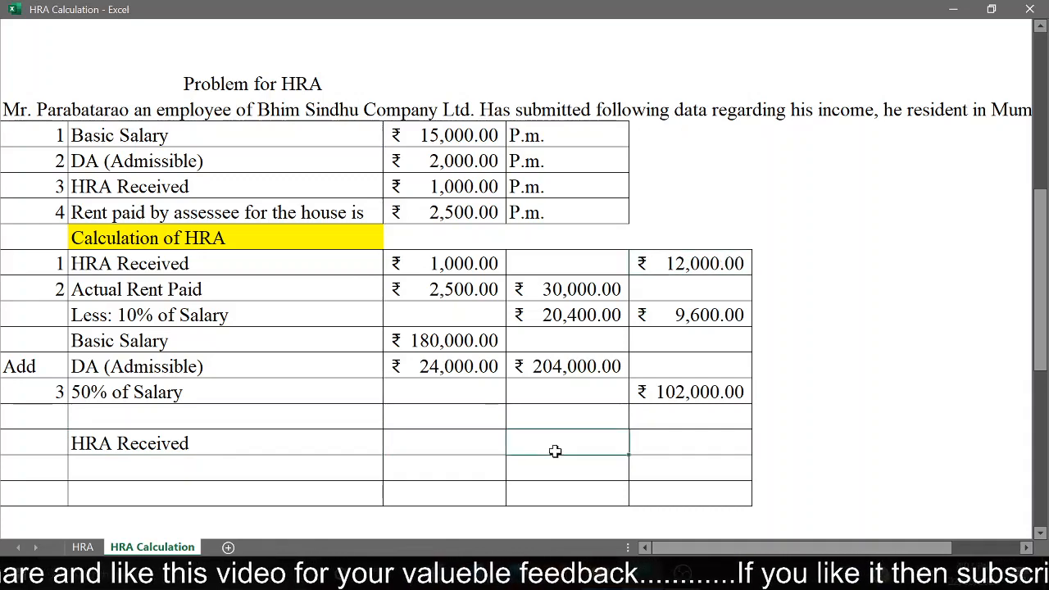
text(12000)
key(Return)
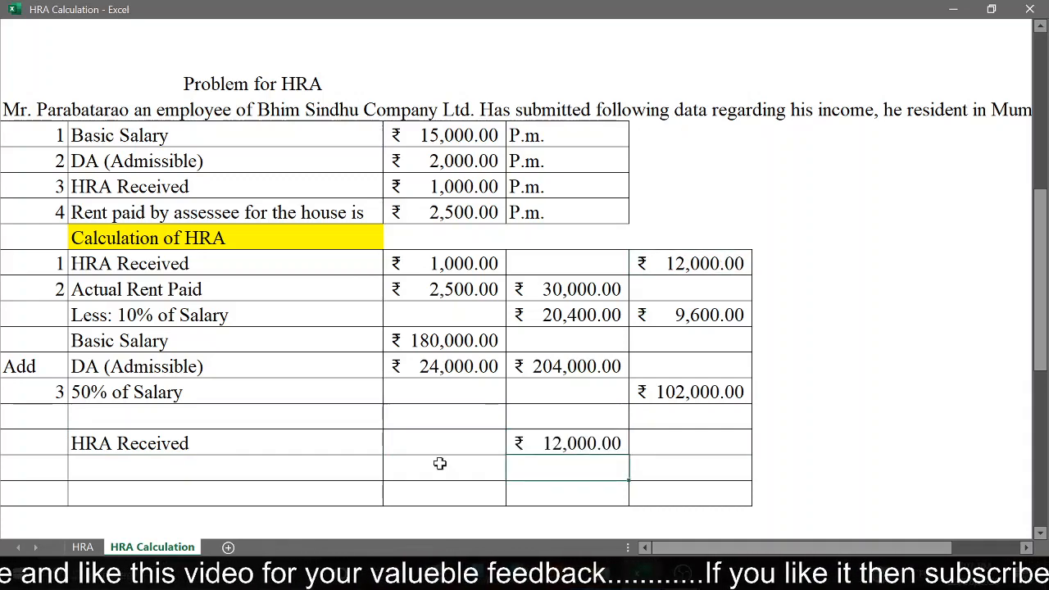
Step: Label the row below the lower HRA Received row "Less: Exempt from Tax"
click(275, 469)
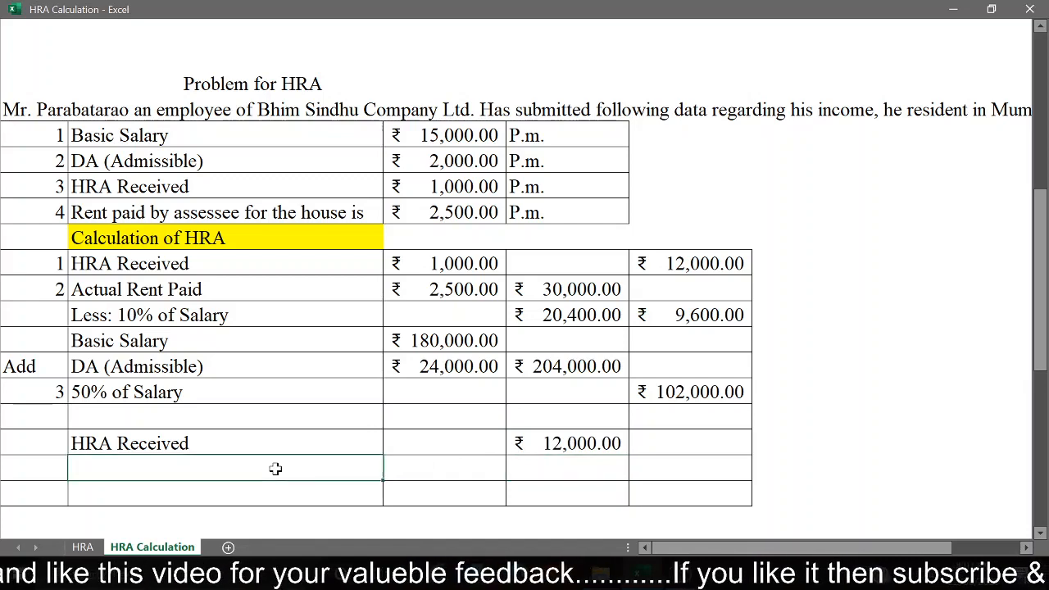
text(Less)
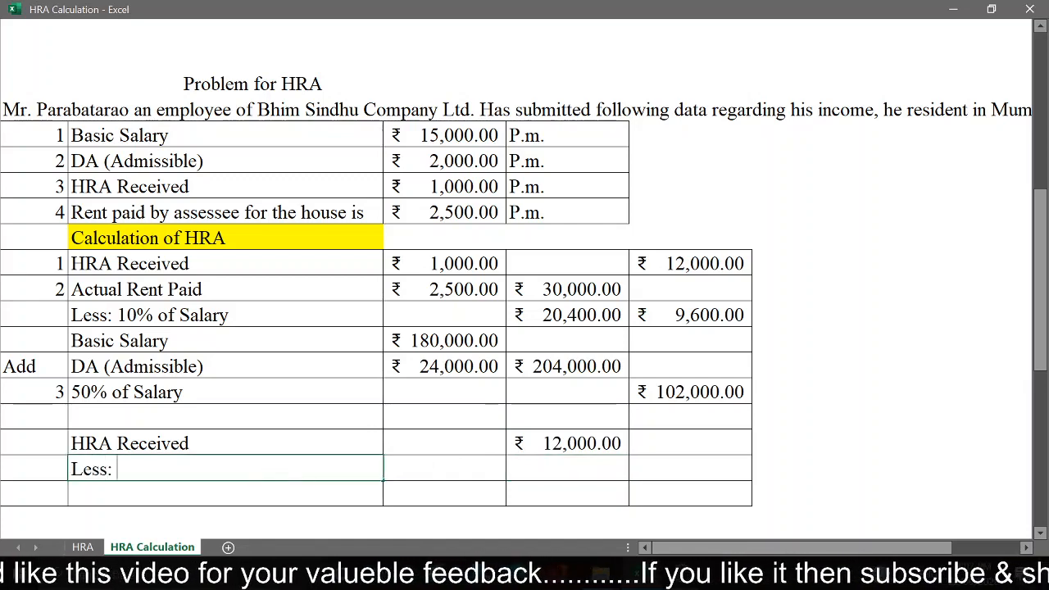
text(: EXe)
key(BackSpace)
key(BackSpace)
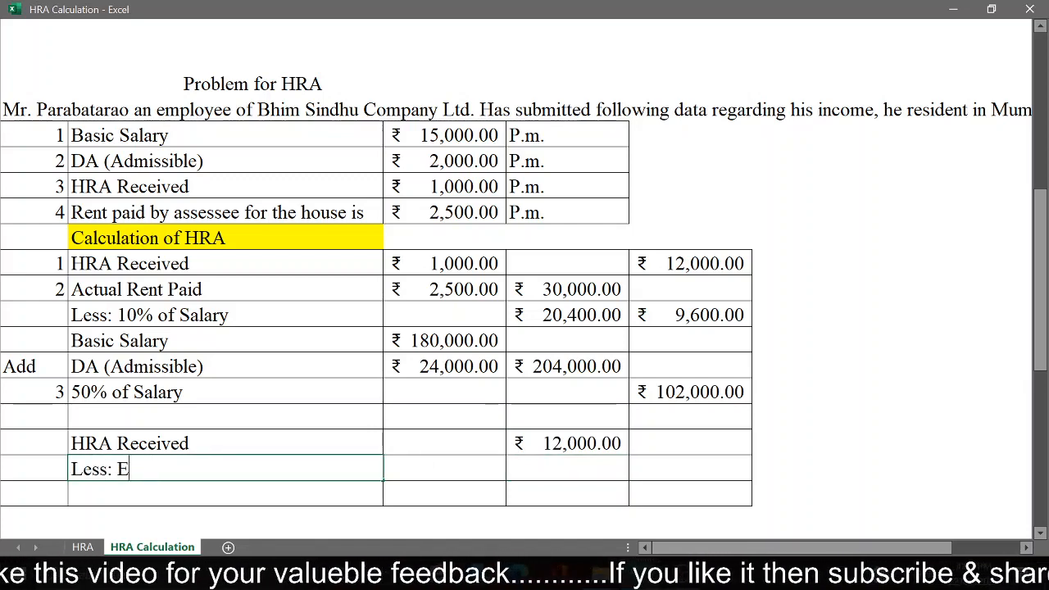
text(xemp)
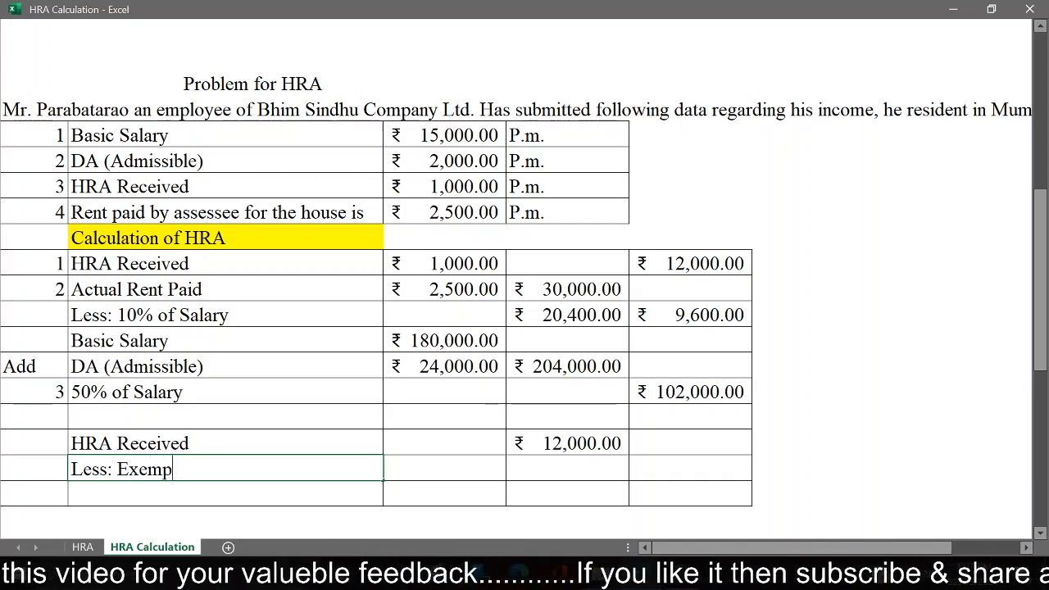
text(t from T)
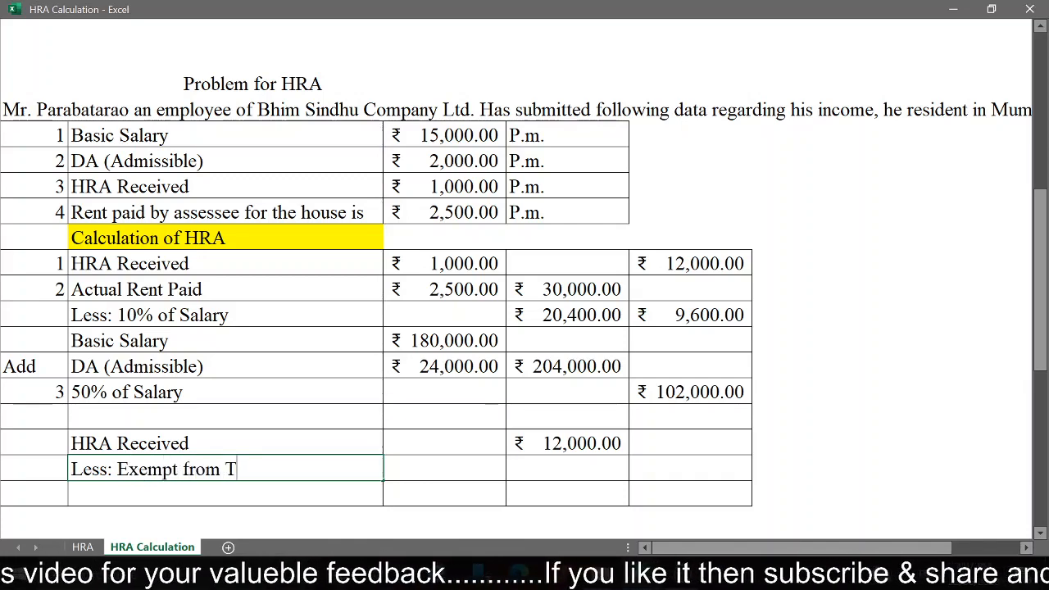
text(ax)
key(Return)
Step: Enter the exempt amount as =9600 in column D of the Less: Exempt from Tax row
key(Up)
key(Right)
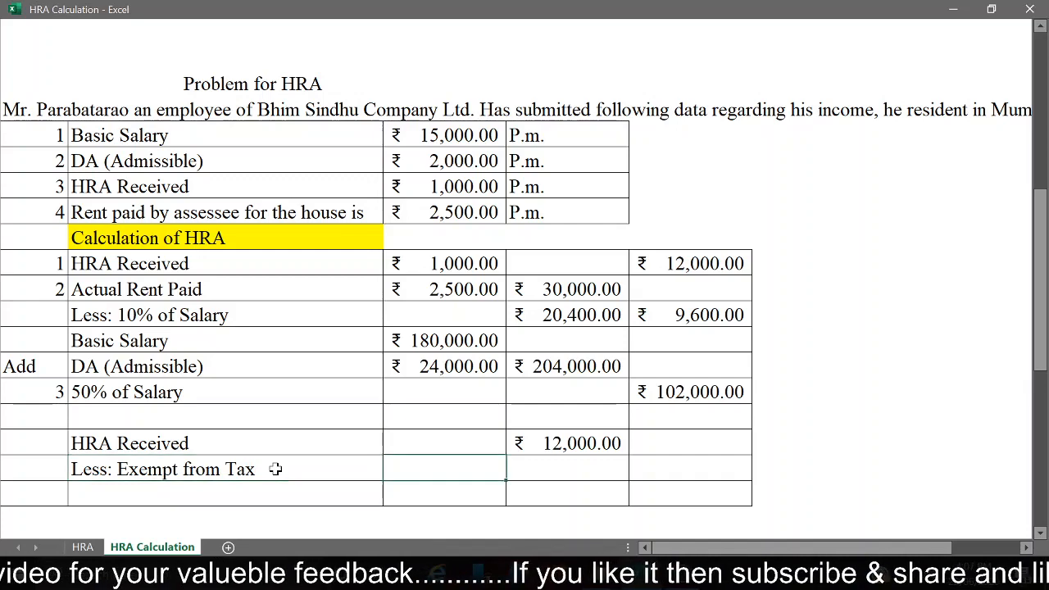
key(Right)
text(=)
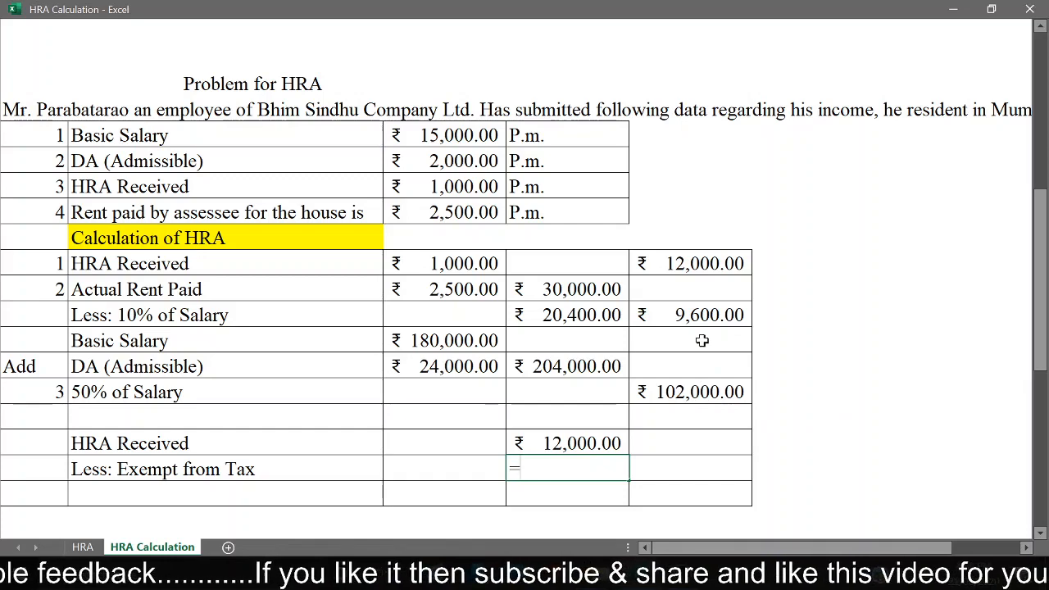
text(9600)
key(Return)
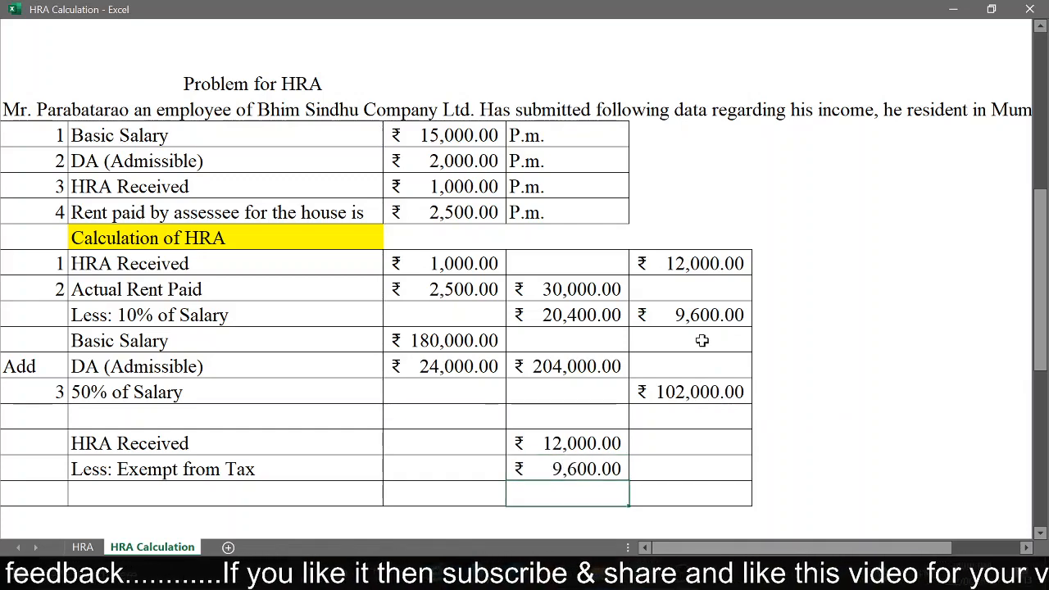
Step: Calculate the taxable HRA in the last column of the Less: Exempt from Tax row with =D34-D35
key(Up)
key(Right)
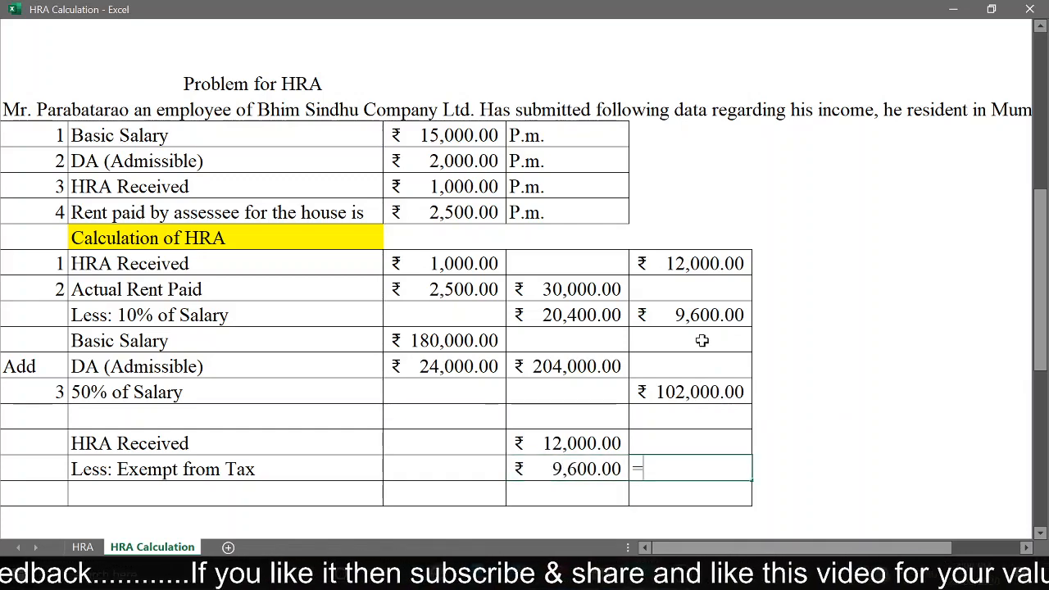
text(=)
click(554, 443)
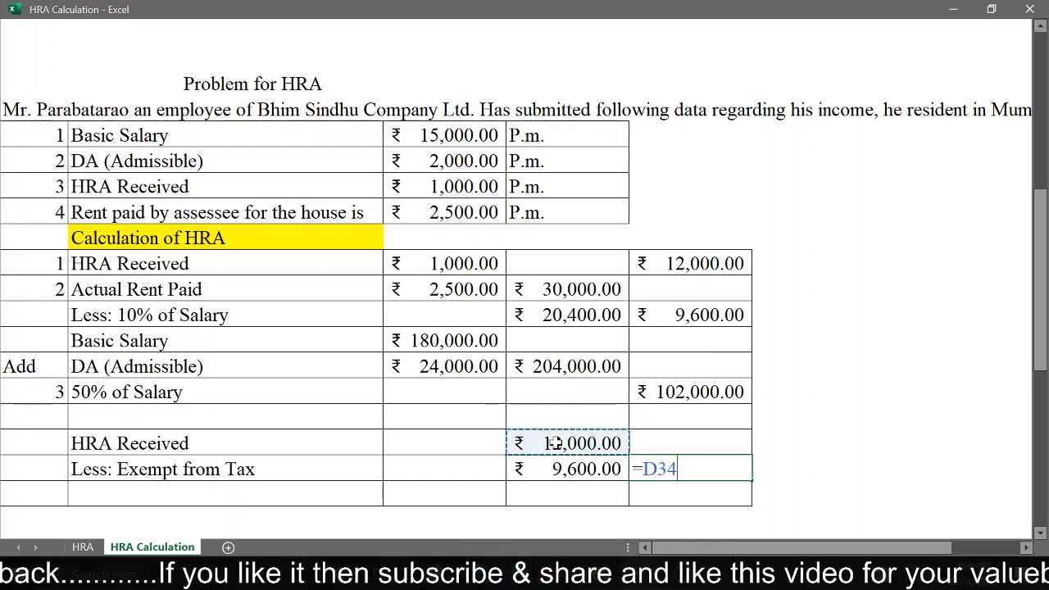
text(-)
click(556, 469)
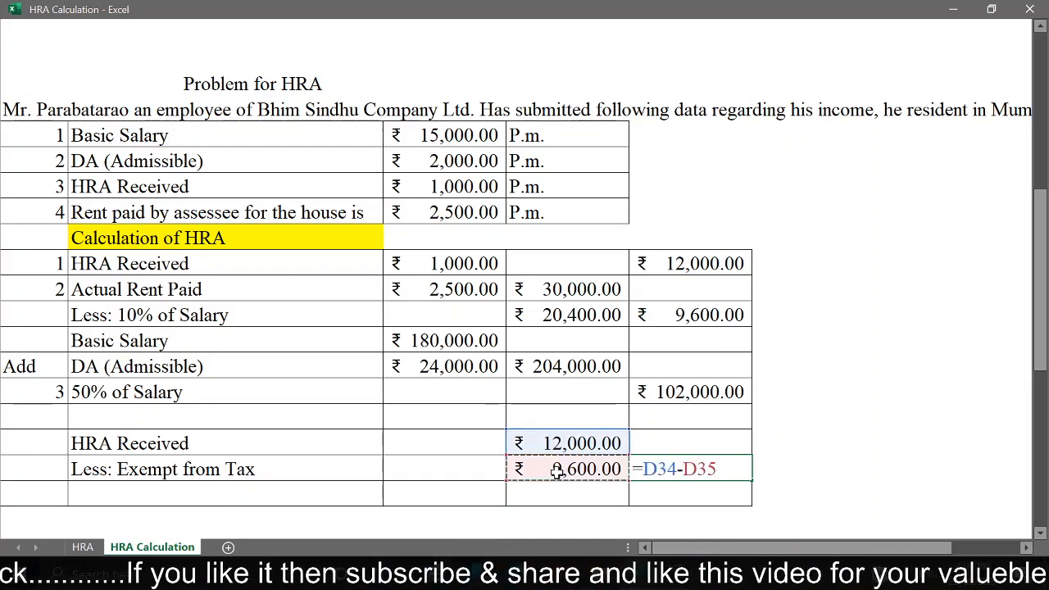
key(Return)
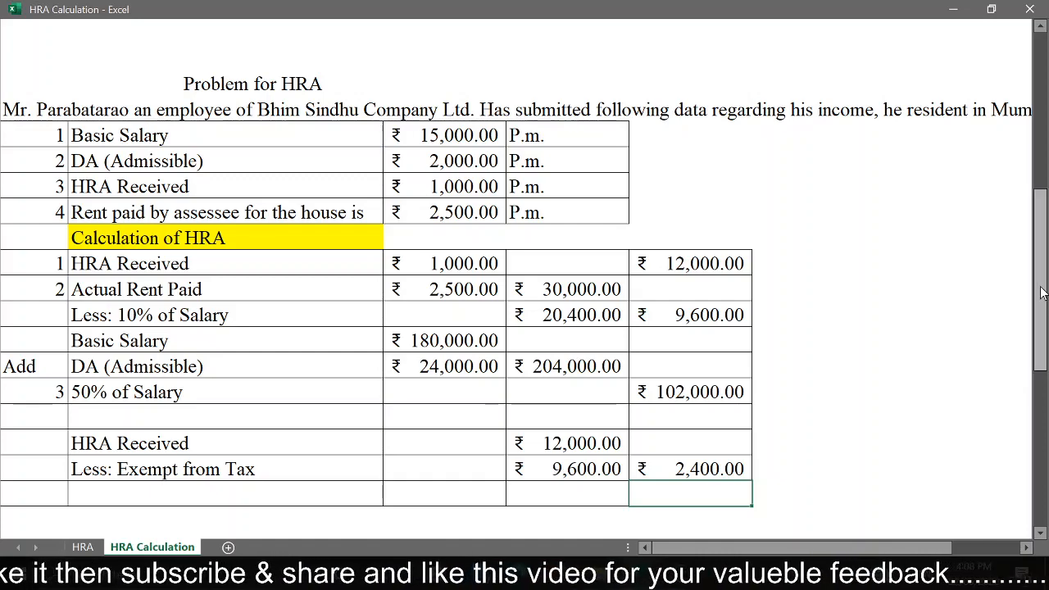
Step: Examine the third HRA problem's full statement and its monthly salary, DA, HRA and rent figures
drag(1042, 296, 1042, 464)
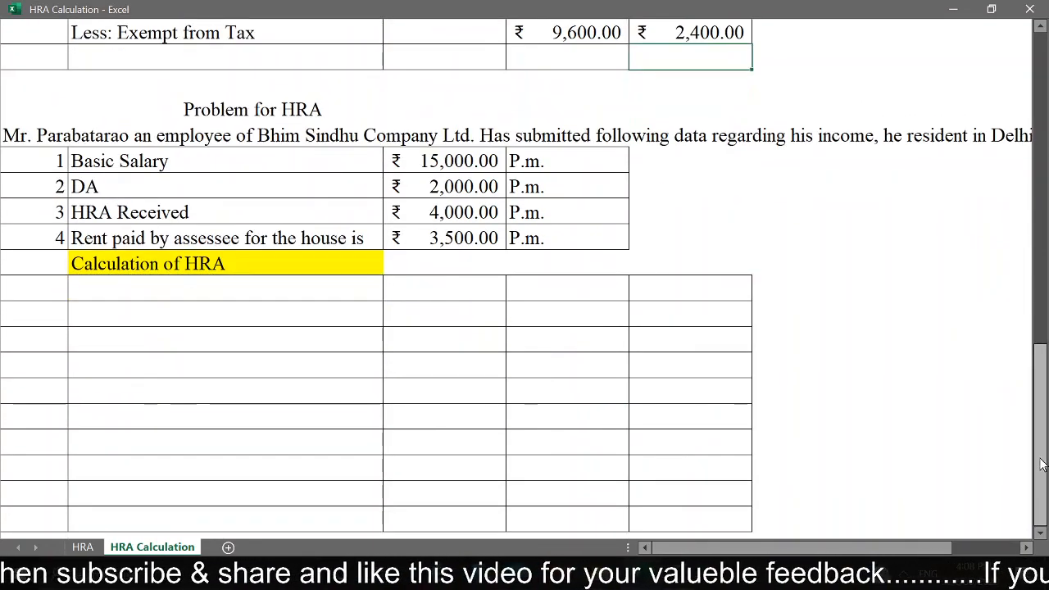
click(231, 112)
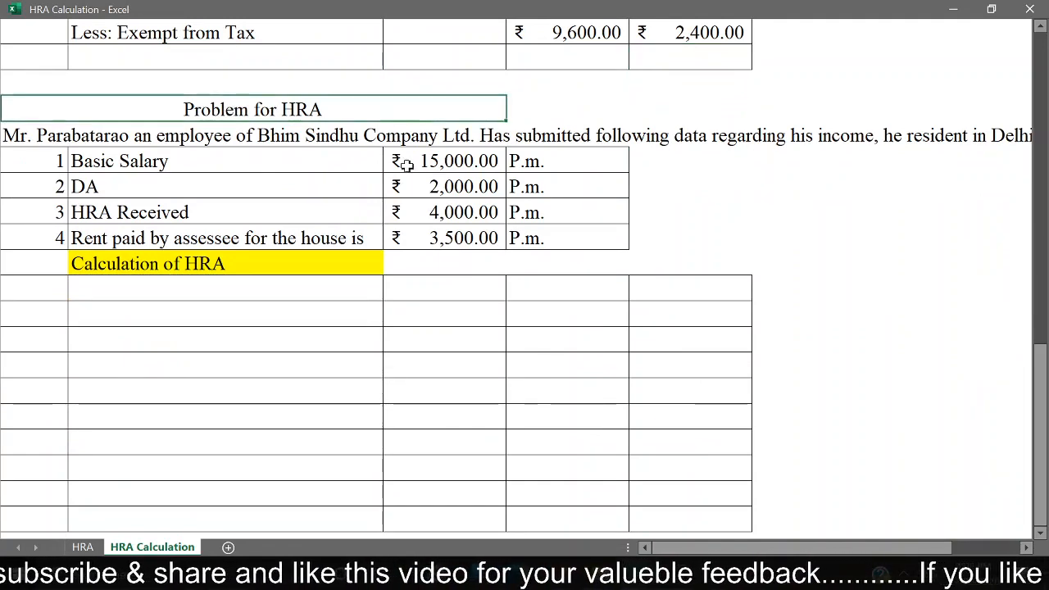
key(Down)
key(Down)
key(Down)
key(Down)
key(Down)
key(Down)
key(Down)
key(Down)
key(Down)
key(Down)
key(Down)
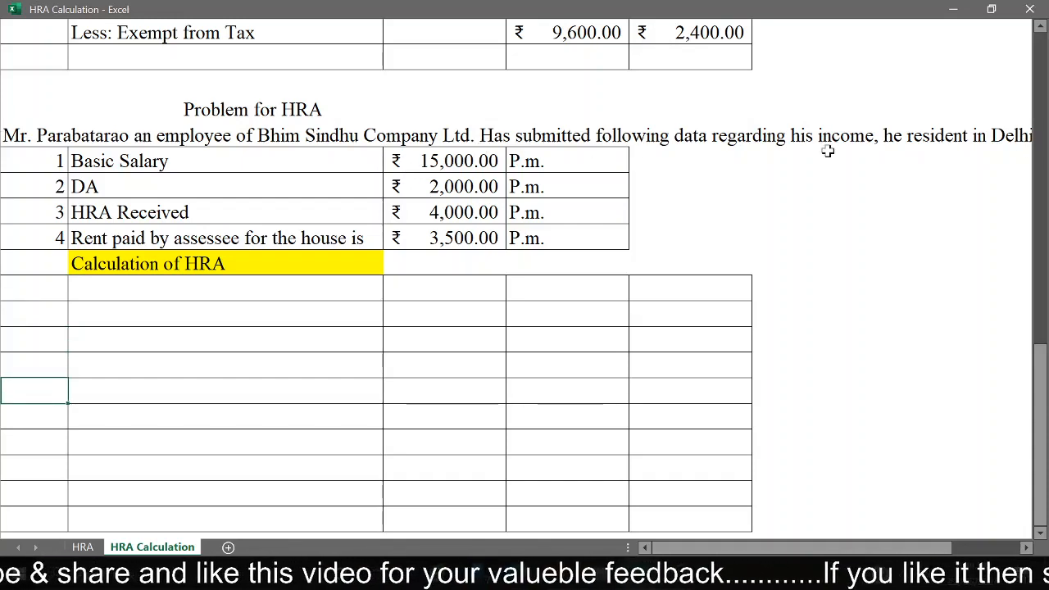
click(692, 137)
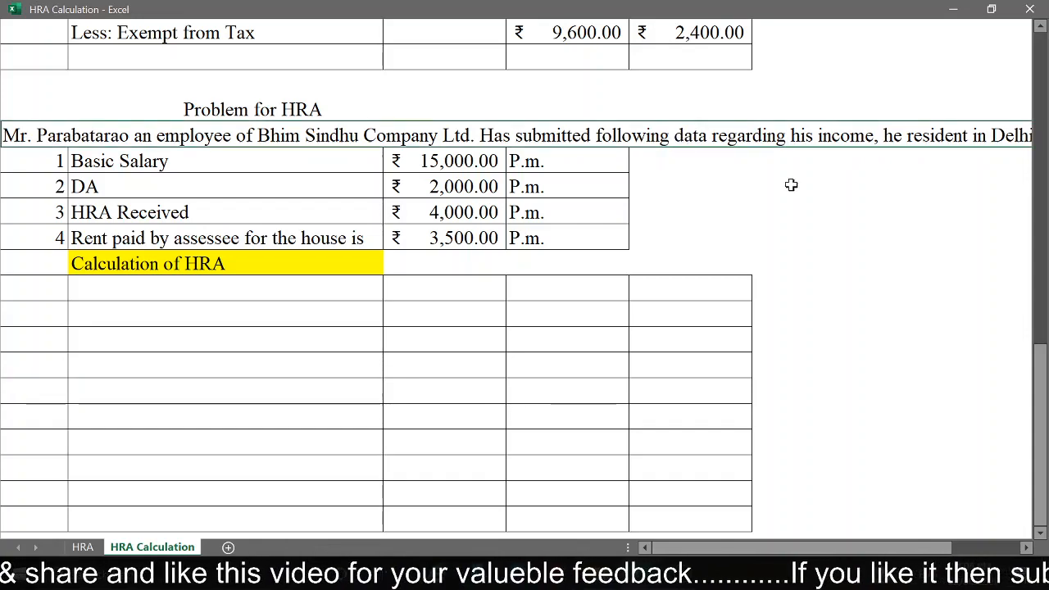
key(Down)
key(Down)
key(Down)
key(Down)
key(Down)
key(Down)
key(Down)
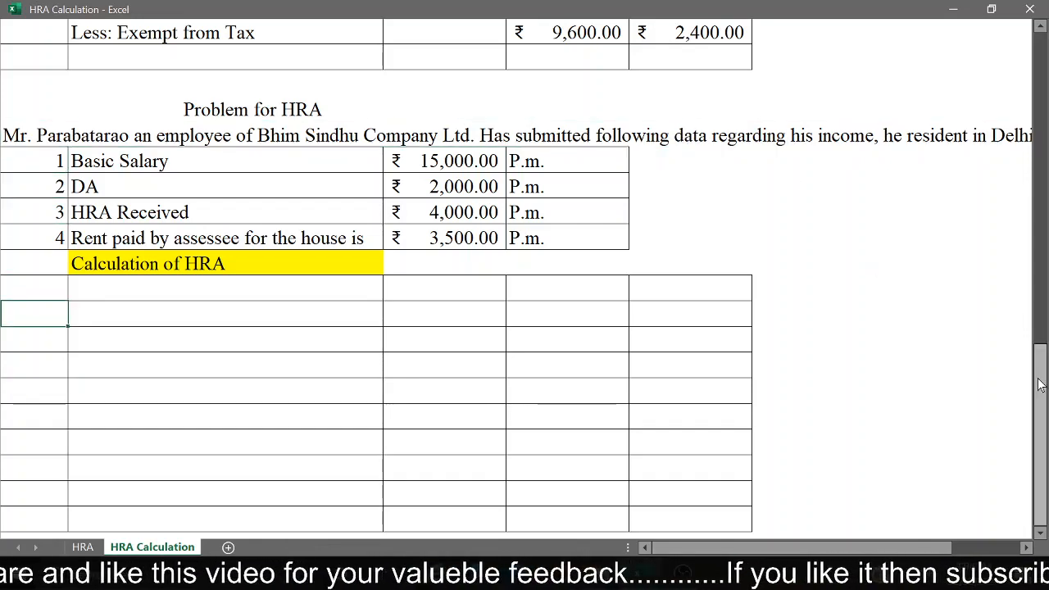
drag(1039, 387, 1043, 411)
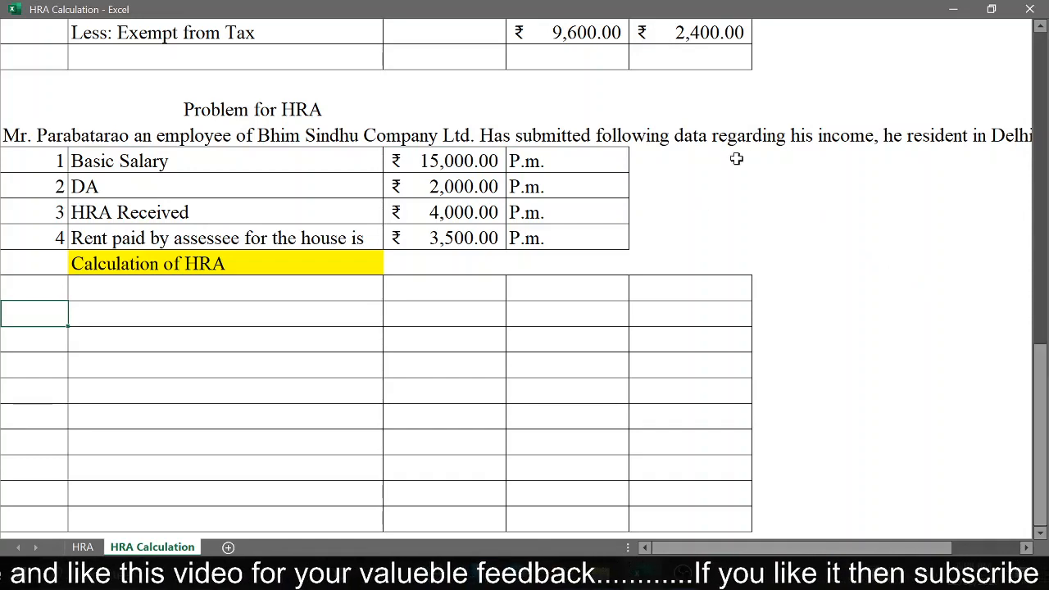
click(762, 137)
key(Right)
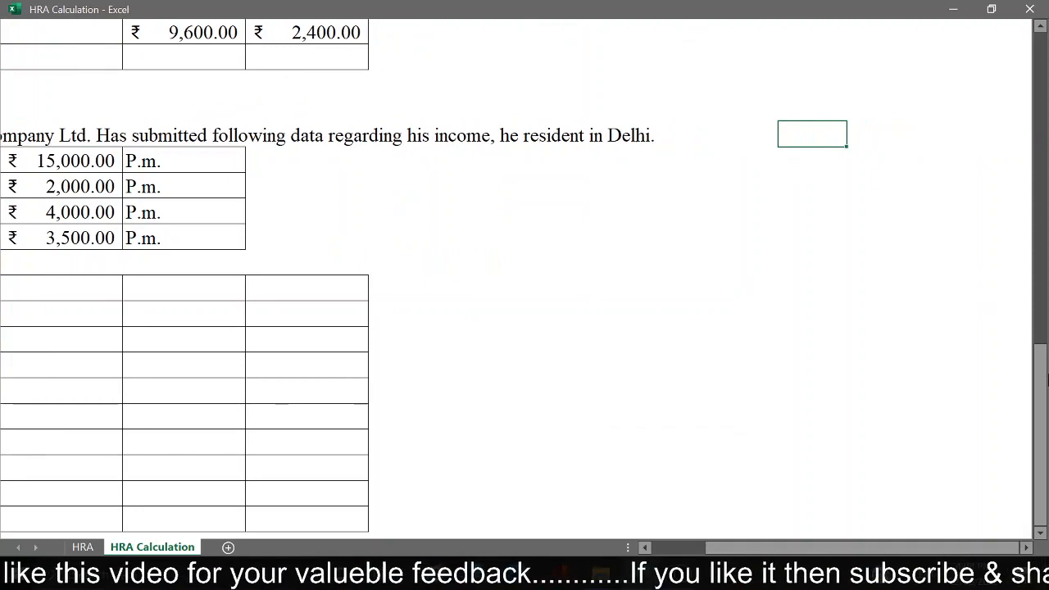
Step: Review the third problem's given monthly figures together with the empty Calculation of HRA table below them
click(180, 213)
key(Home)
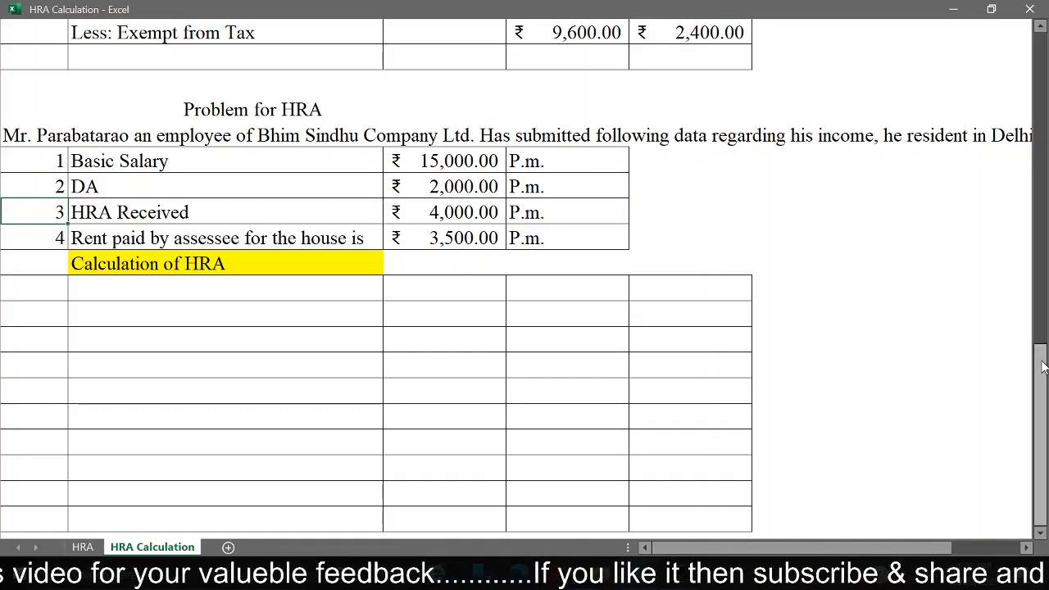
click(351, 492)
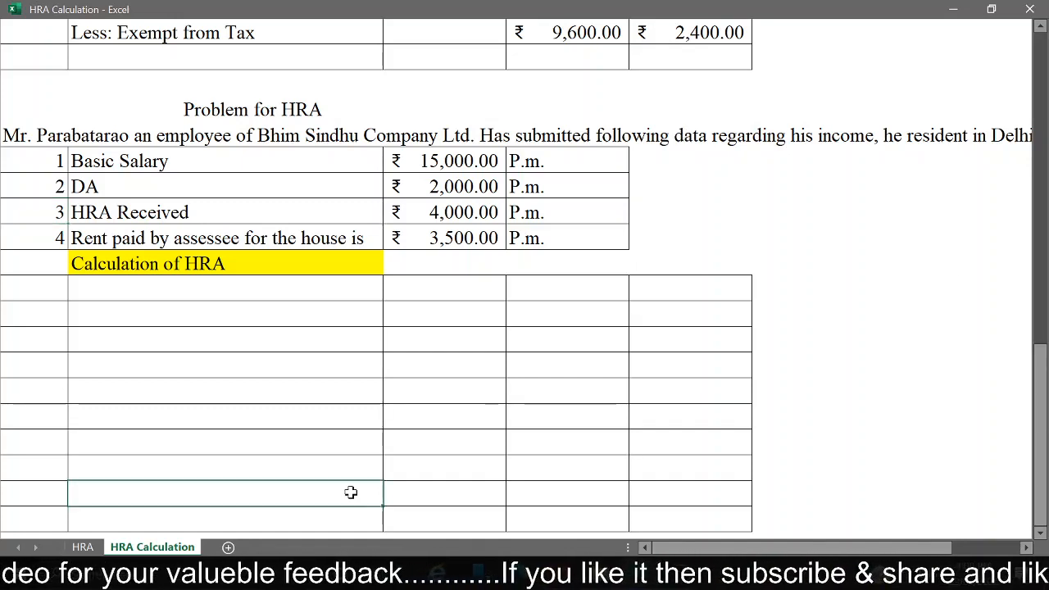
key(Down)
key(Down)
key(Down)
key(Down)
key(Down)
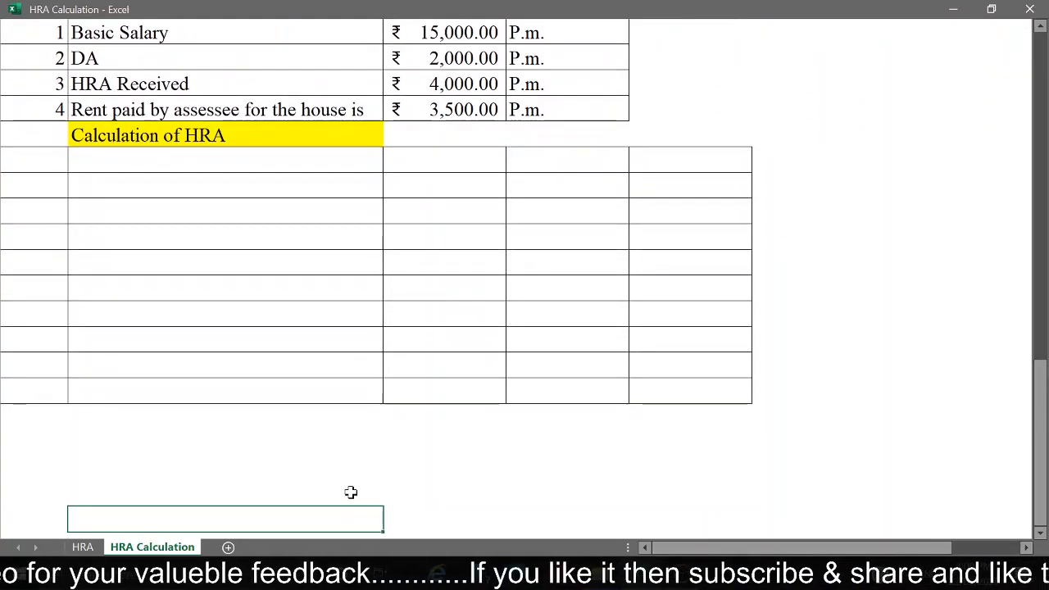
key(Up)
key(Up)
key(Up)
key(Up)
key(Up)
key(Up)
key(Up)
key(Up)
key(Up)
key(Up)
key(Up)
key(Up)
key(Up)
key(Up)
key(Up)
key(Up)
key(Up)
key(Up)
key(Up)
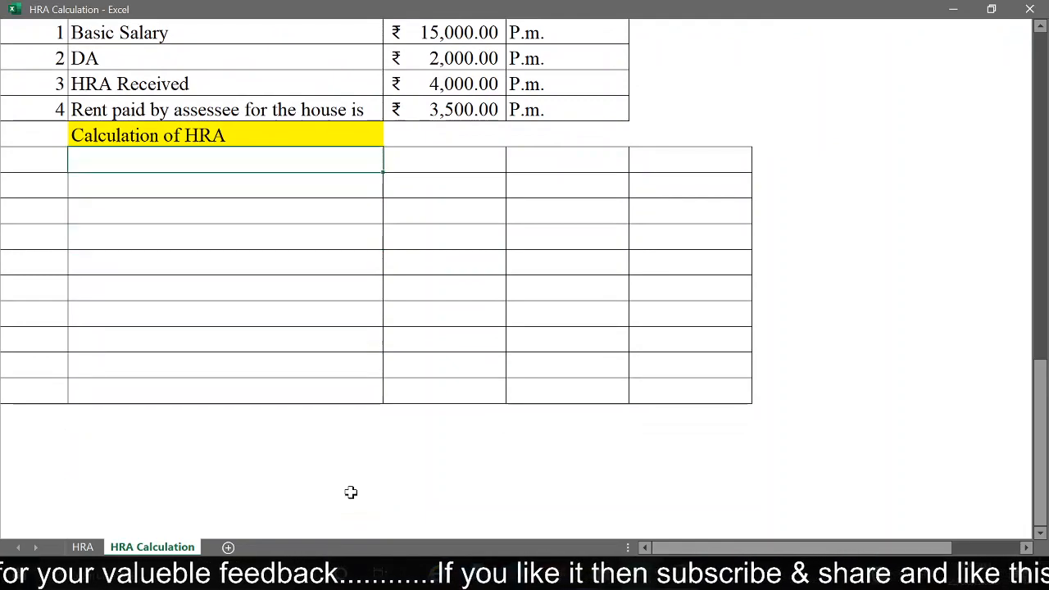
key(Up)
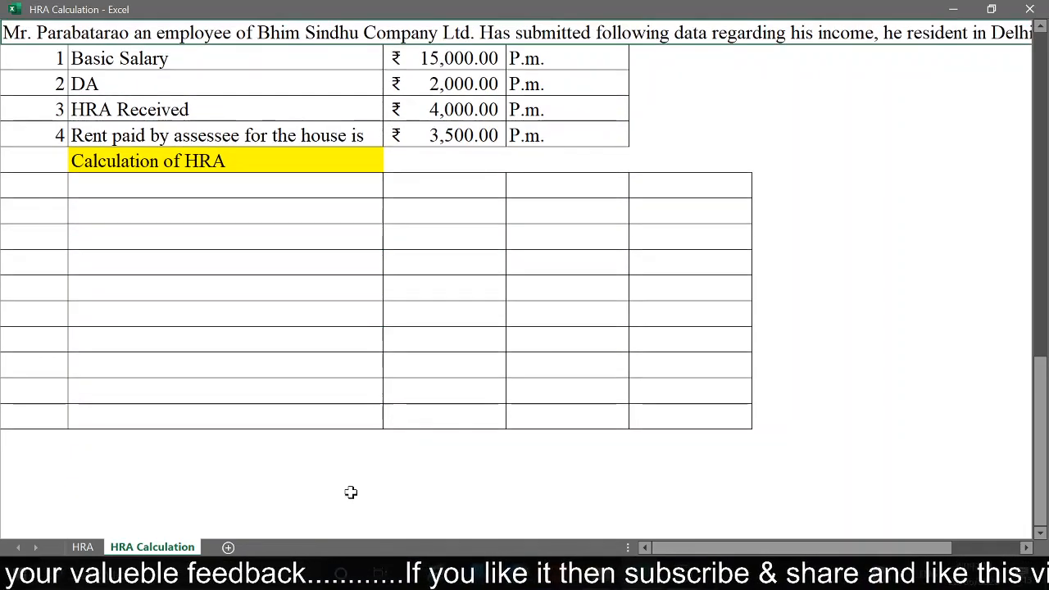
key(Up)
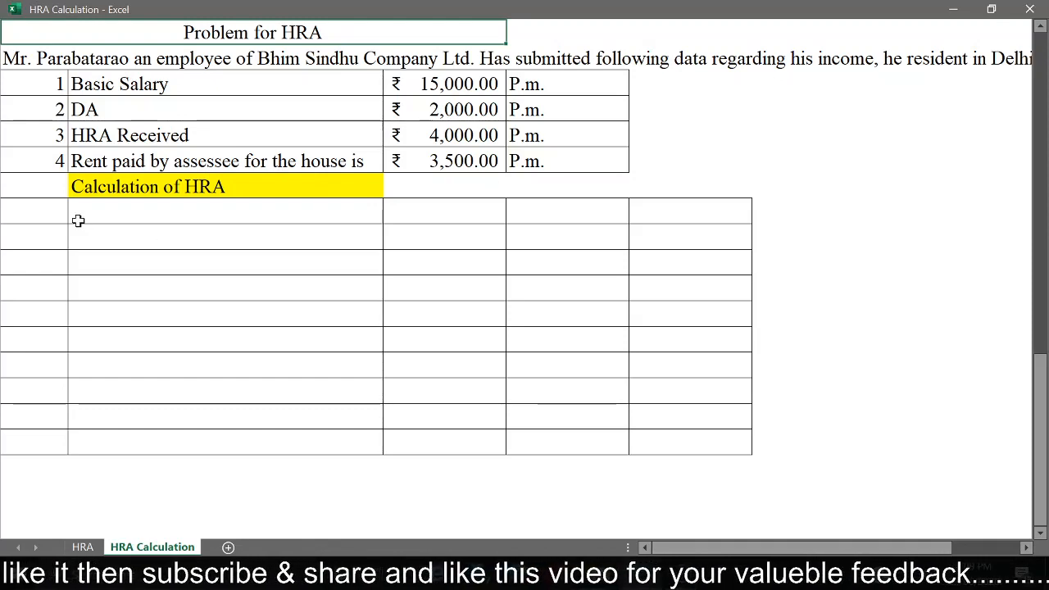
Step: Number the first row of the third Calculation of HRA table 1 and label it "HRA Received"
click(30, 214)
text(1)
key(Return)
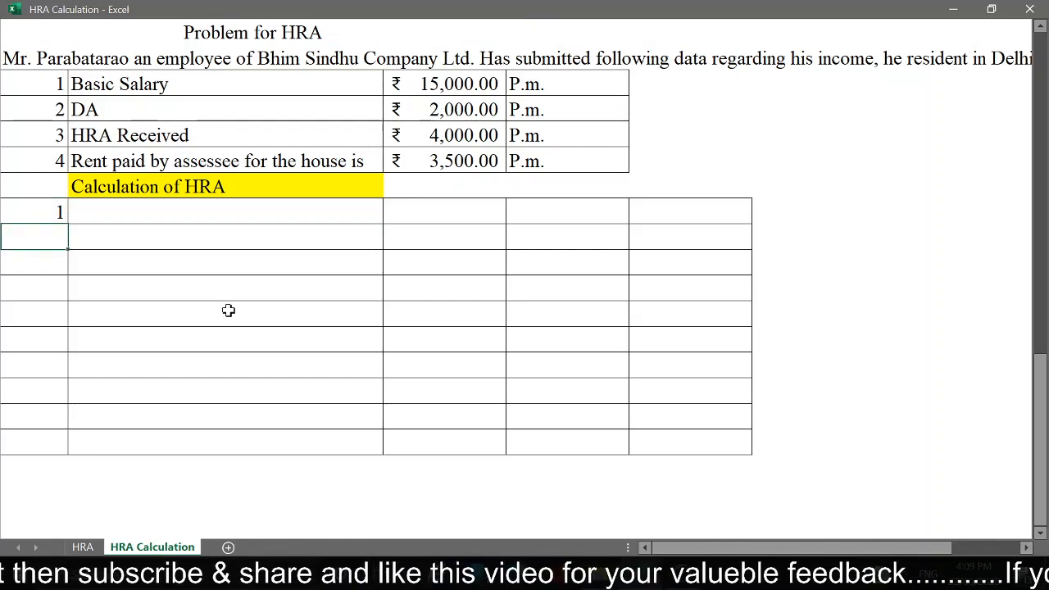
key(Up)
key(Right)
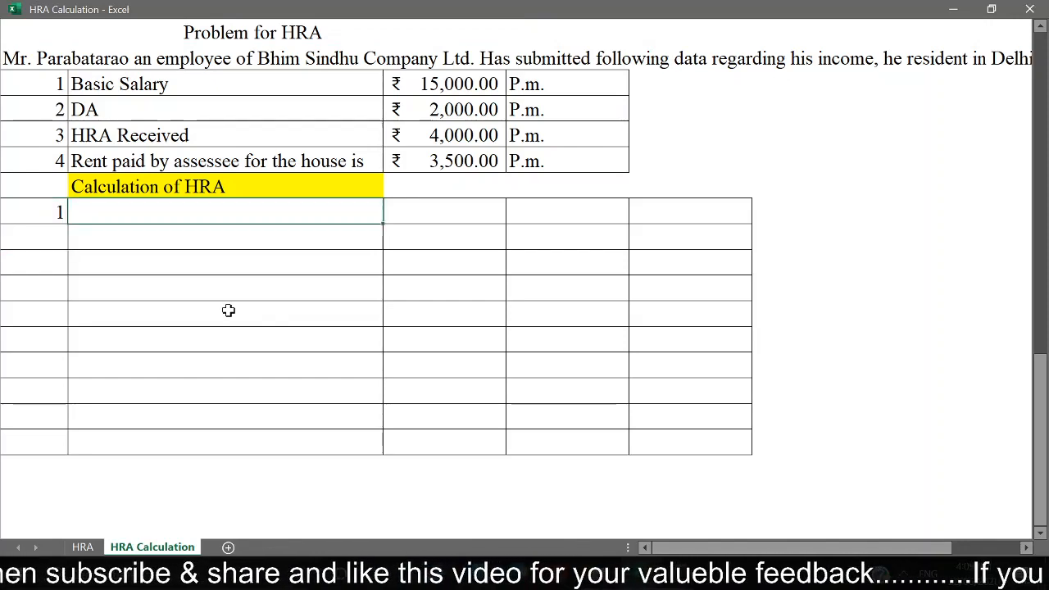
text(HRA Received)
key(Return)
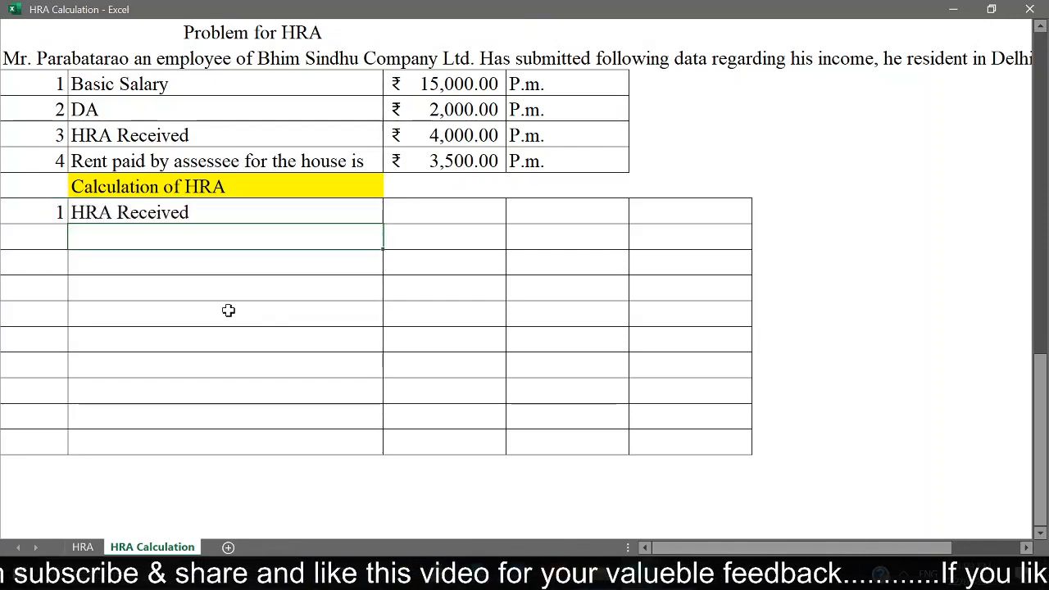
Step: Link column C of the table's HRA Received row to the monthly HRA Received figure in the third problem's data
key(Up)
key(Right)
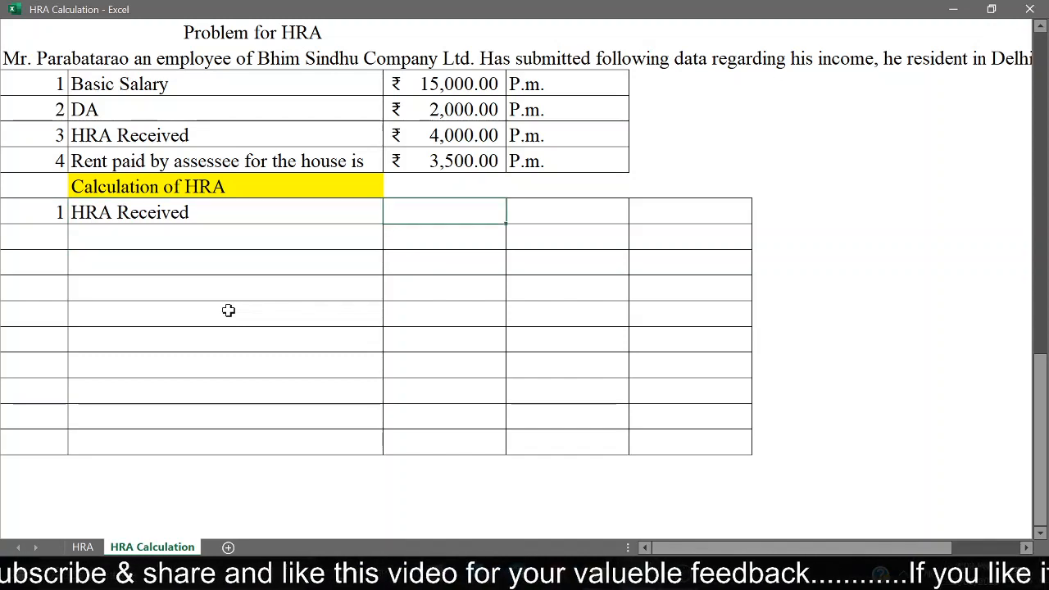
click(466, 134)
key(Return)
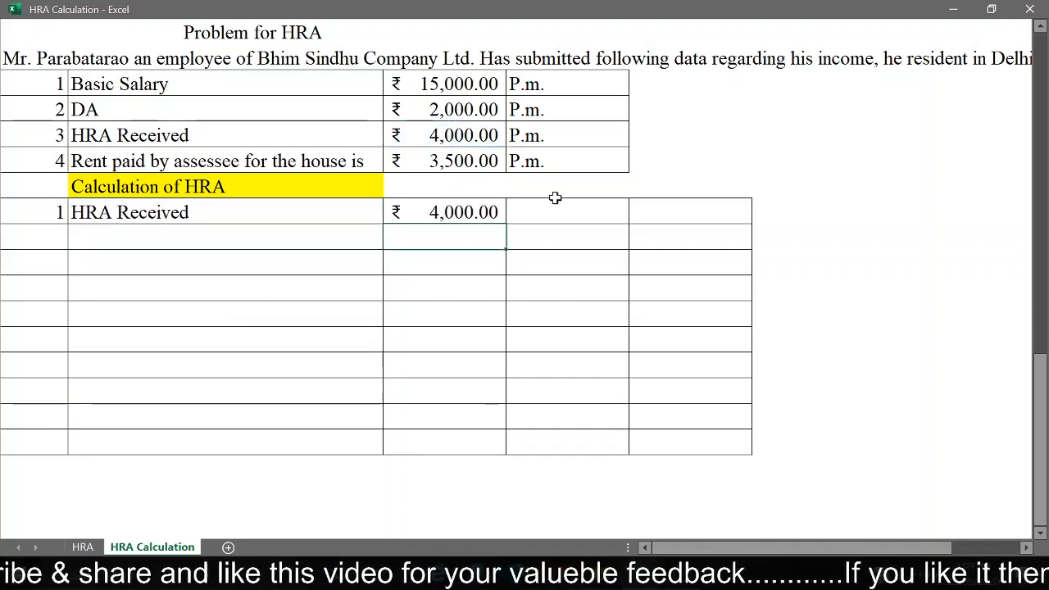
Step: Calculate the annual HRA in the last column of the table's HRA Received row with =C45*12
click(670, 217)
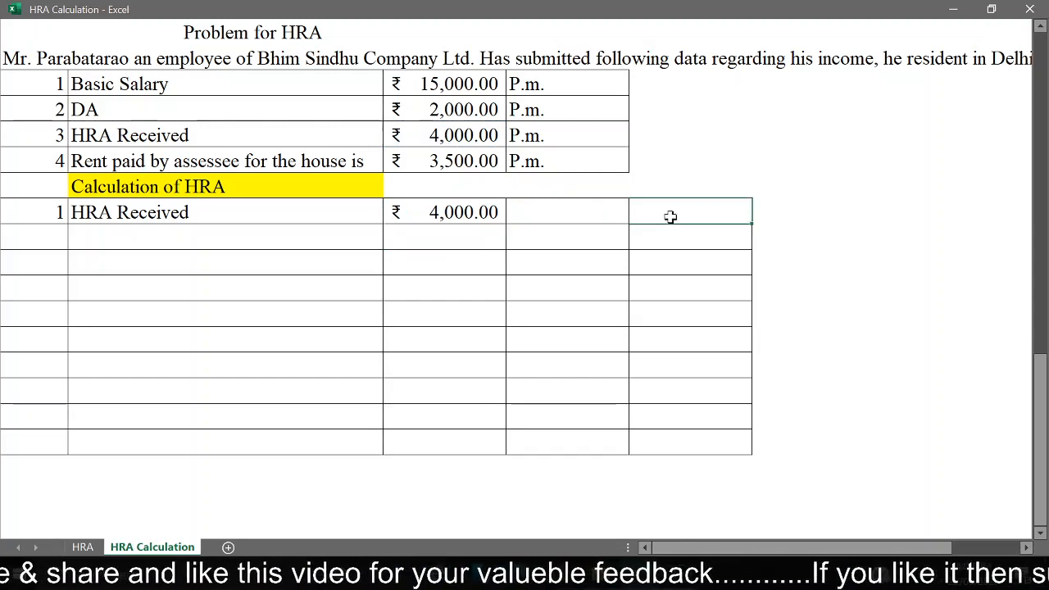
text(=)
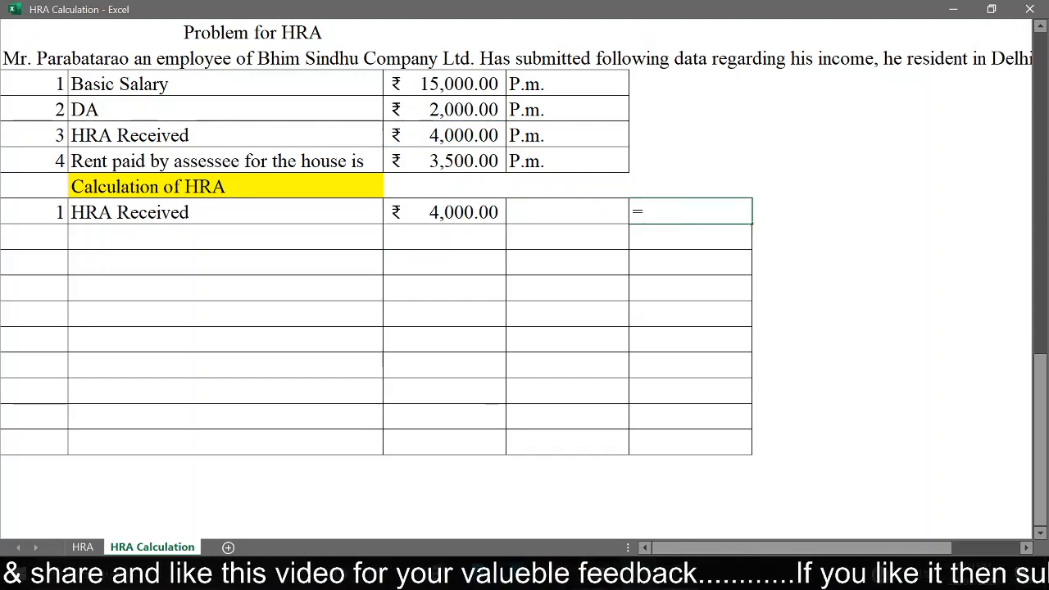
click(471, 212)
text(12)
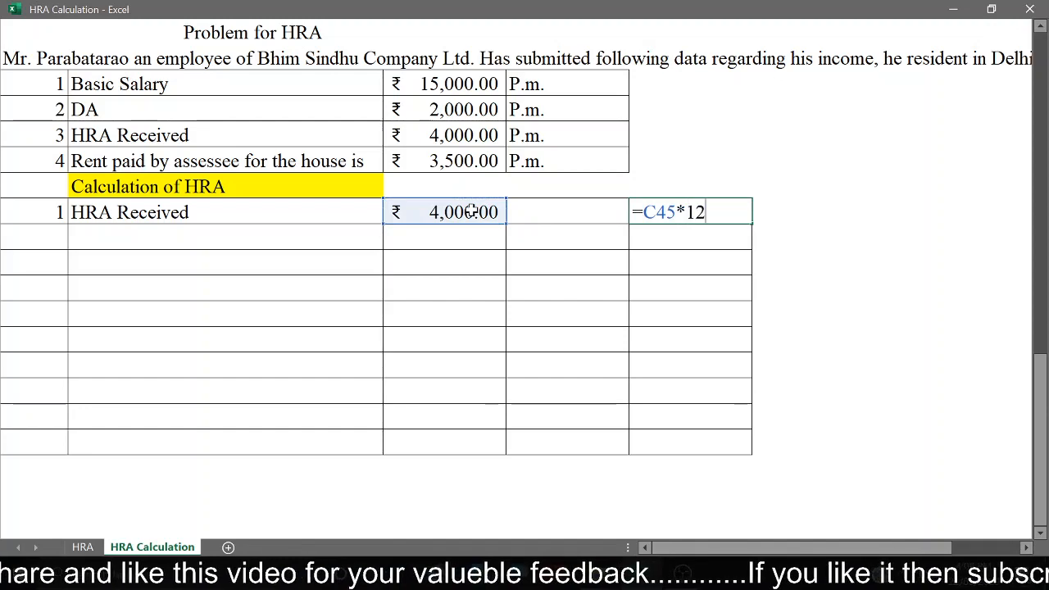
key(Return)
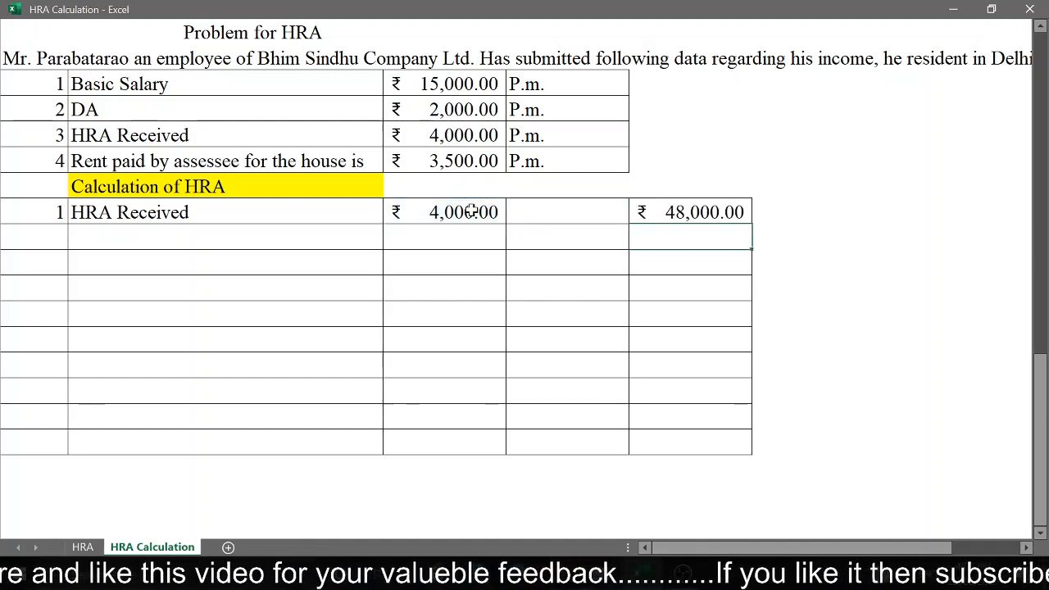
Step: Number the next row of the third calculation table 2 and label it "Actual Rent Paid"
click(52, 231)
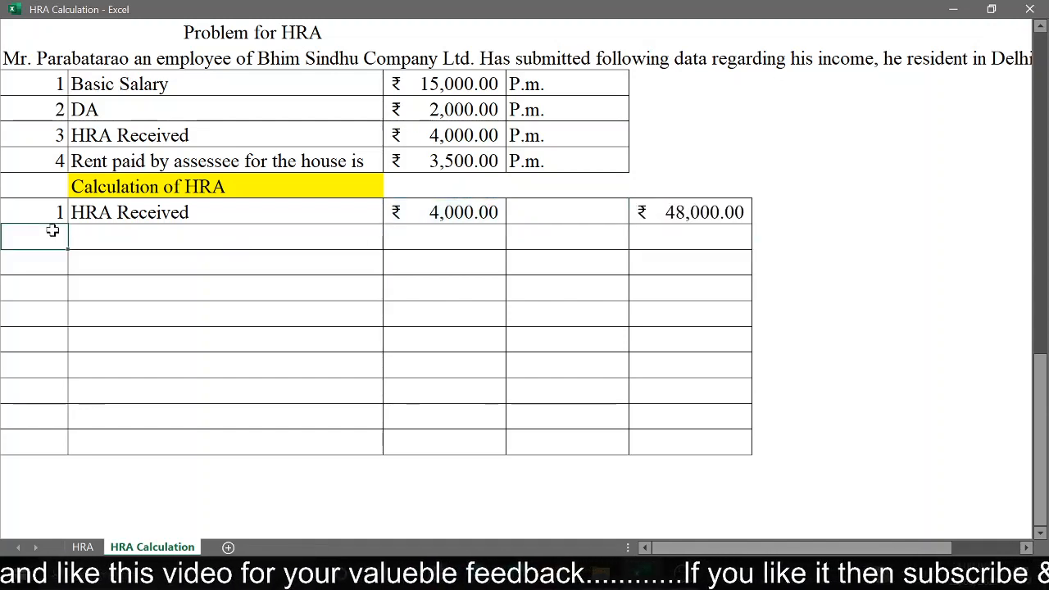
text(2)
key(Return)
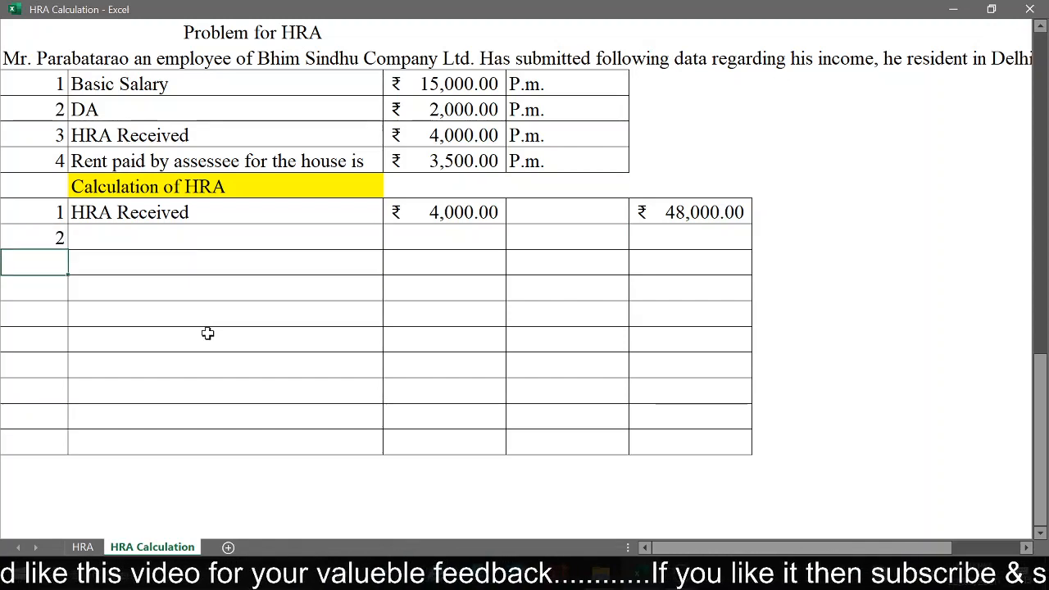
key(Up)
key(Right)
text(A)
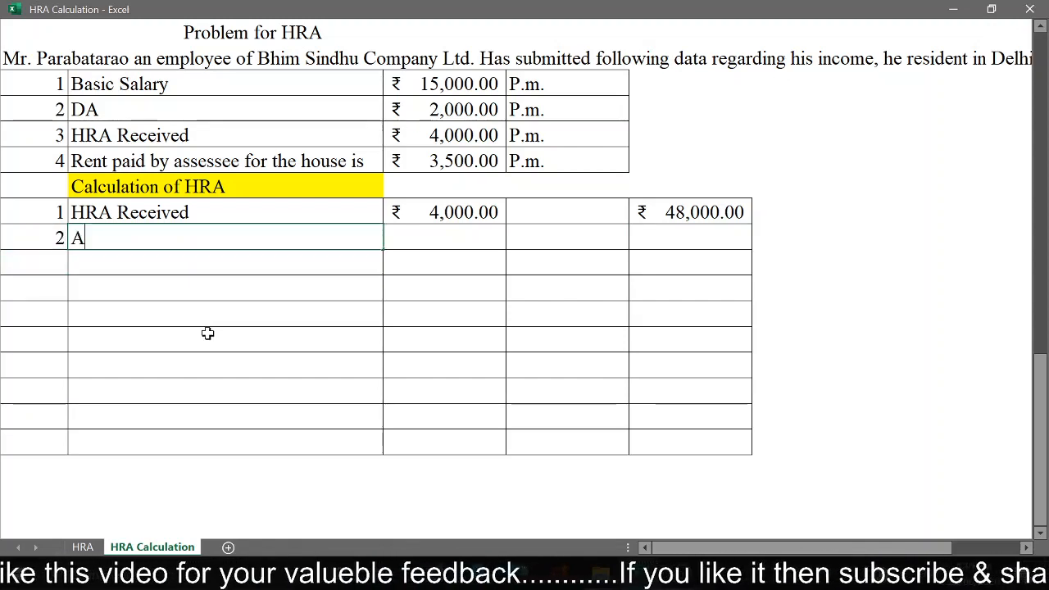
text(ctual RE)
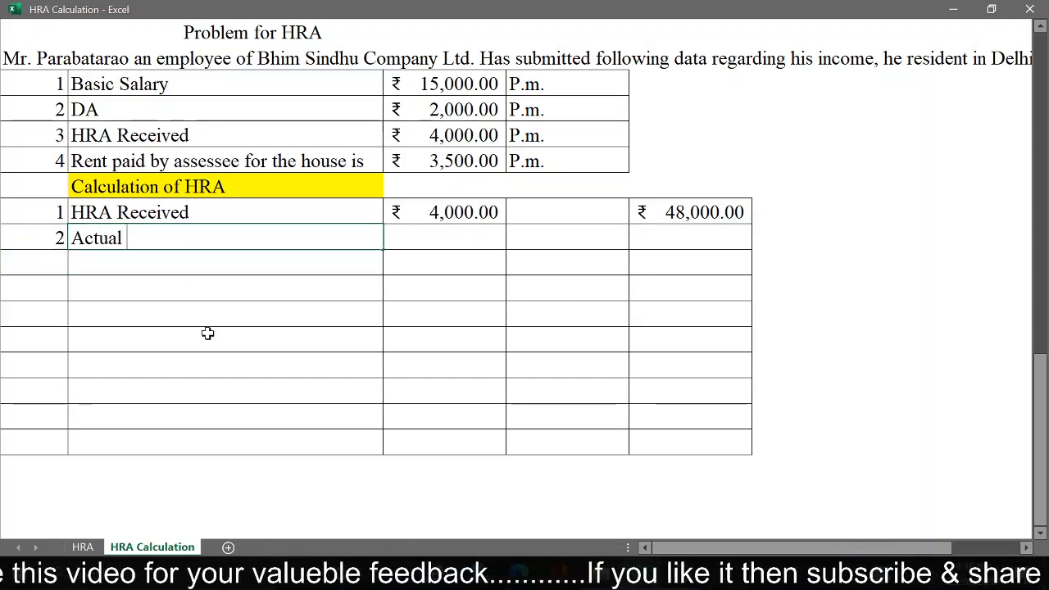
key(BackSpace)
key(BackSpace)
text(e)
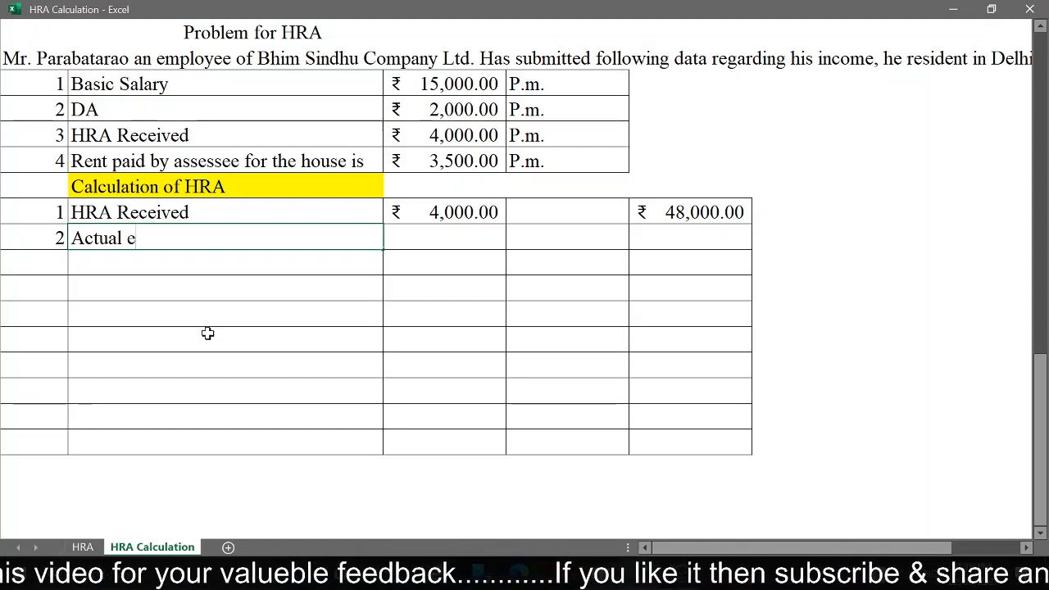
key(BackSpace)
text(RE)
key(BackSpace)
text(e)
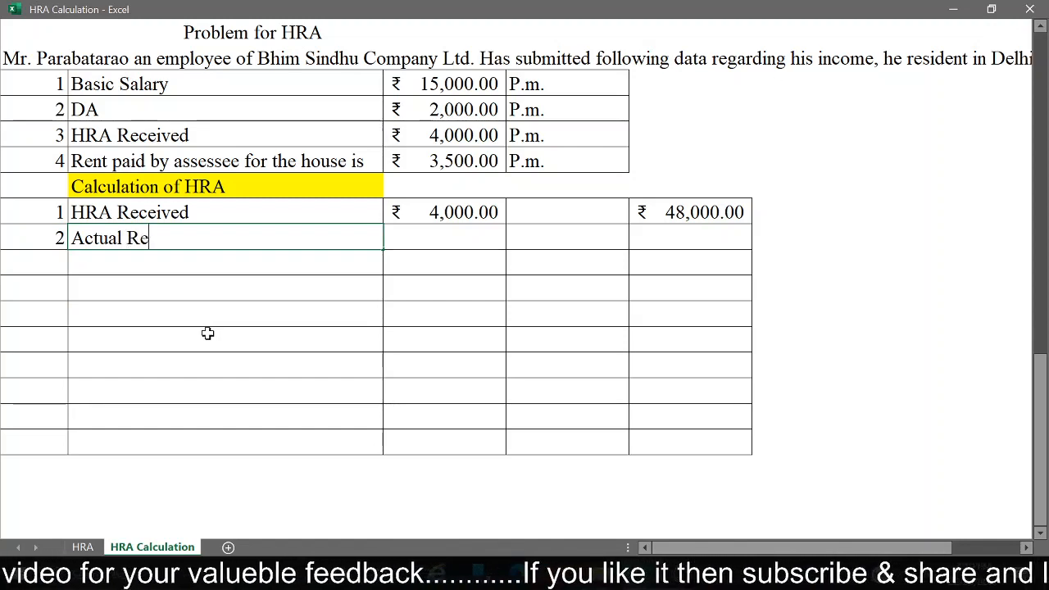
text(nt Paid)
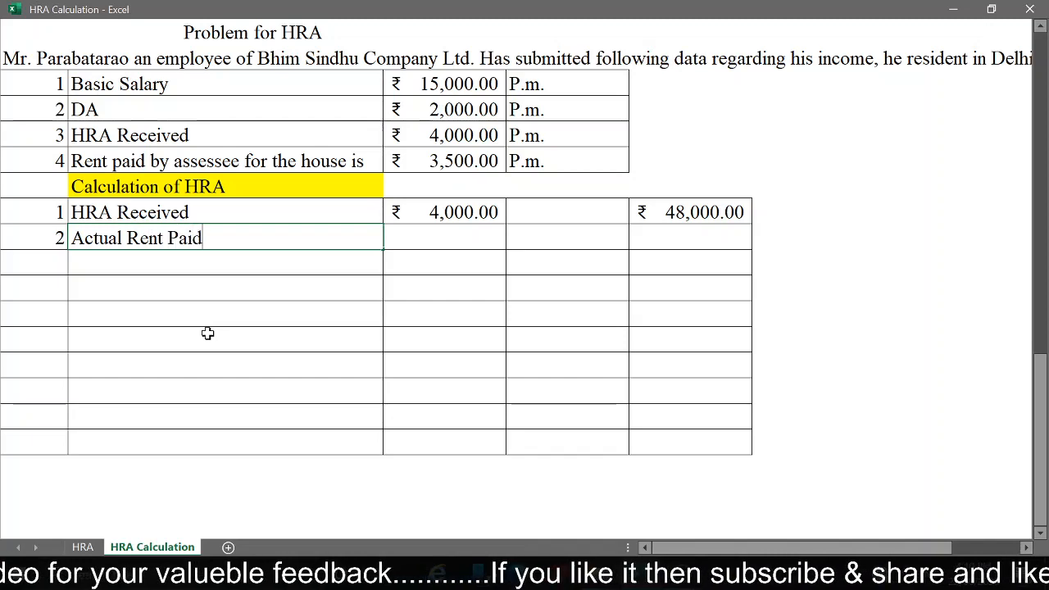
key(Return)
Step: Link column C of the Actual Rent Paid row to the problem's monthly rent with =C43
key(Up)
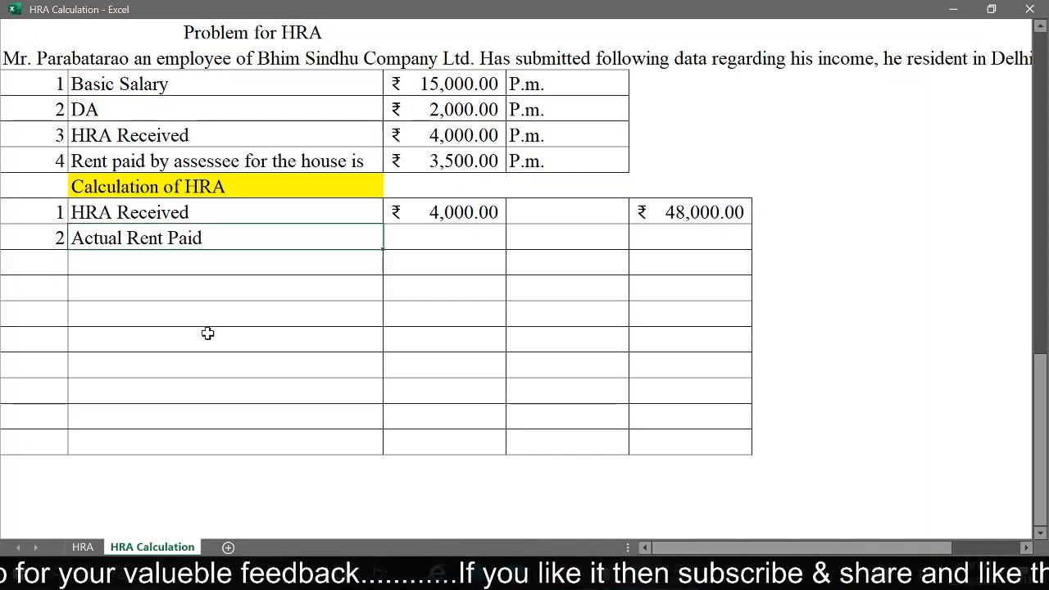
key(Right)
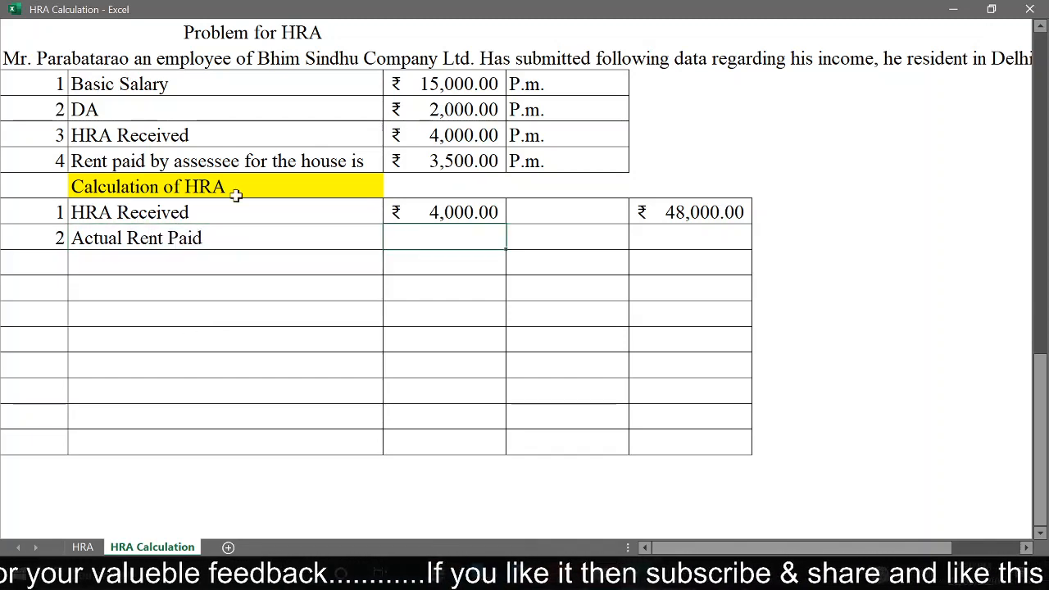
click(475, 157)
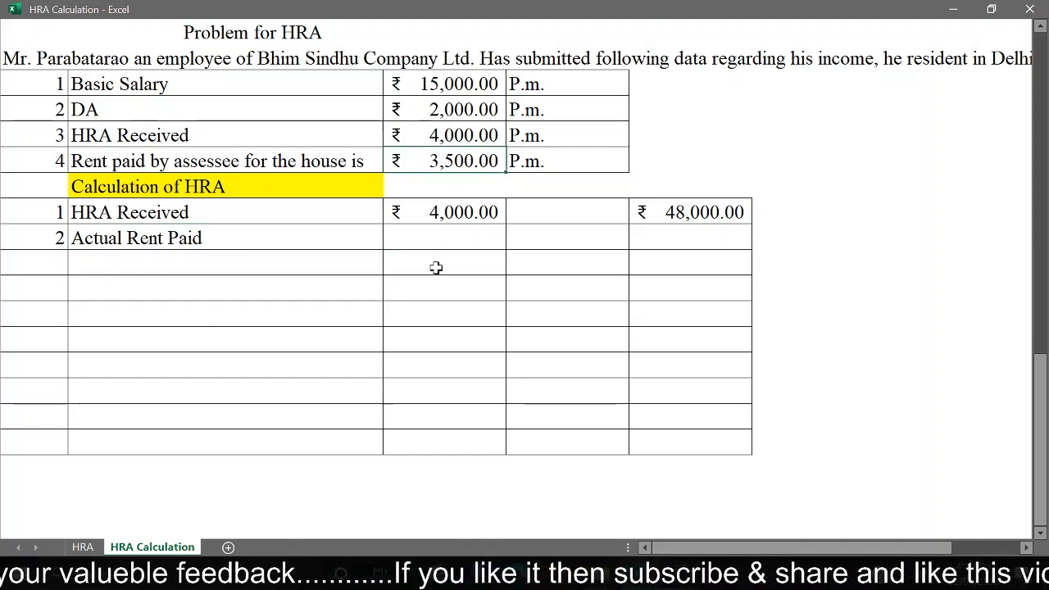
click(450, 245)
text(=)
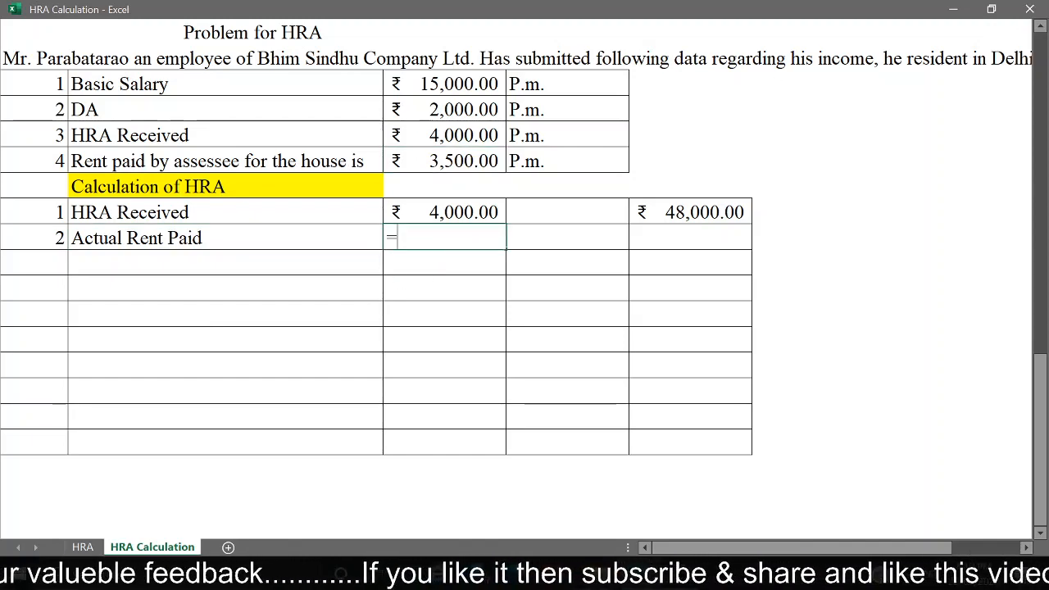
click(473, 154)
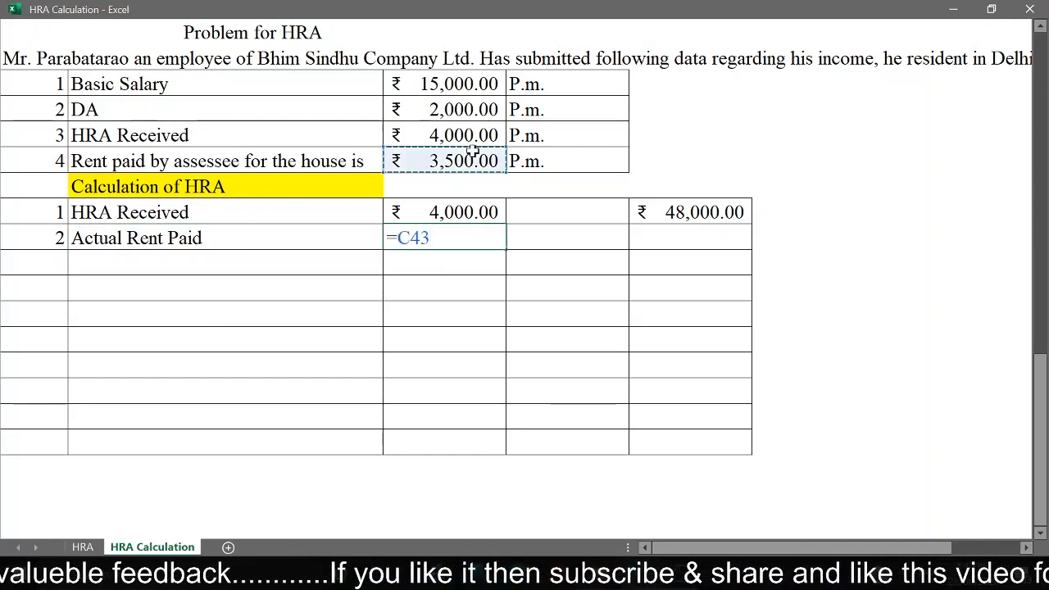
key(Return)
Step: Calculate the annual rent in column D of the Actual Rent Paid row with =C46*12
click(598, 237)
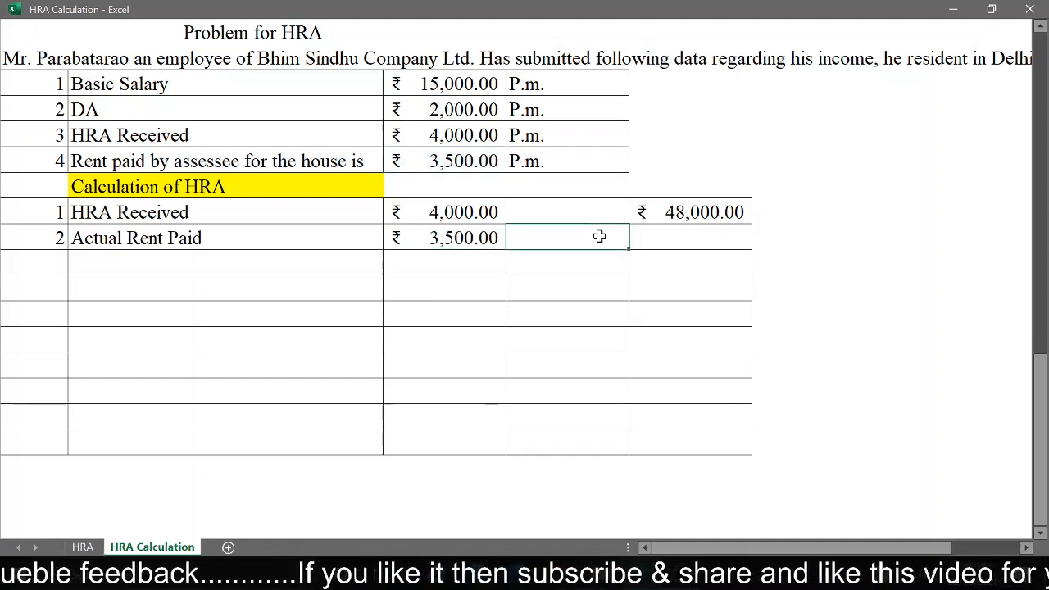
text(=)
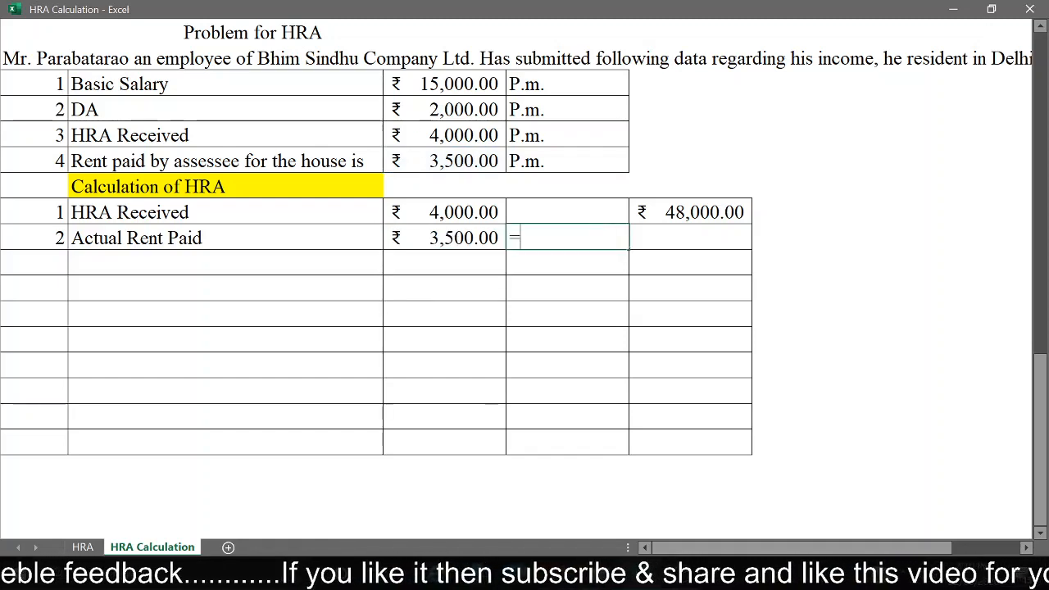
click(461, 238)
text(*12)
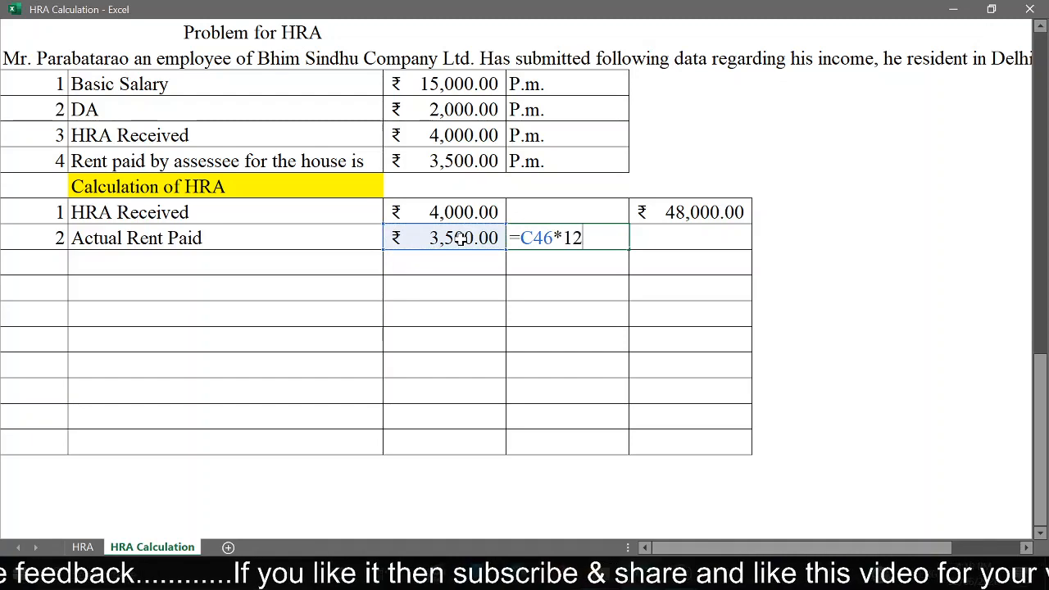
key(Return)
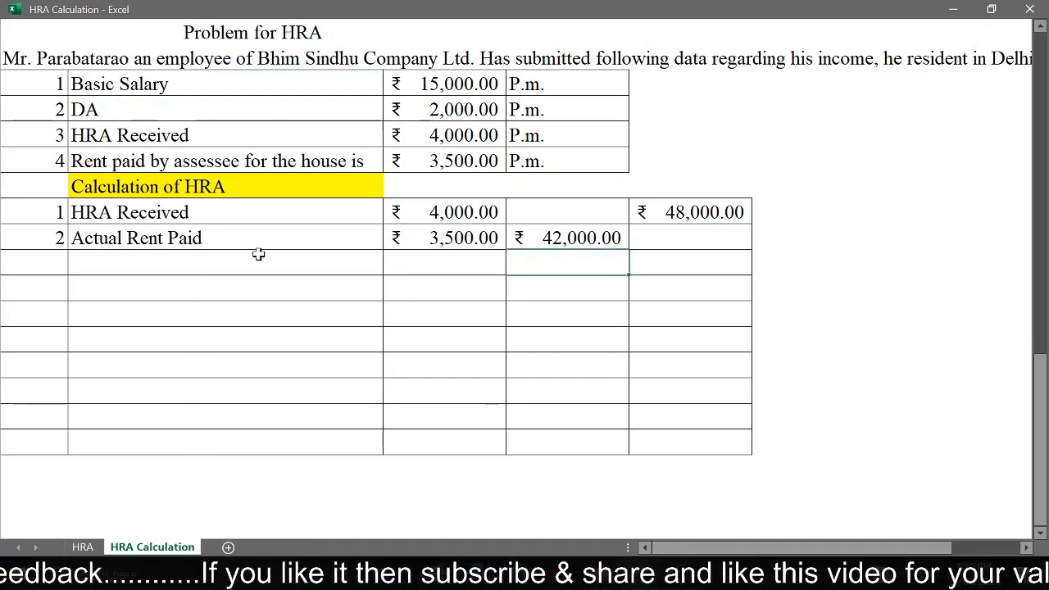
Step: Label the two rows below Actual Rent Paid "Less: 10% of Salary" and "Basic Salary"
click(194, 266)
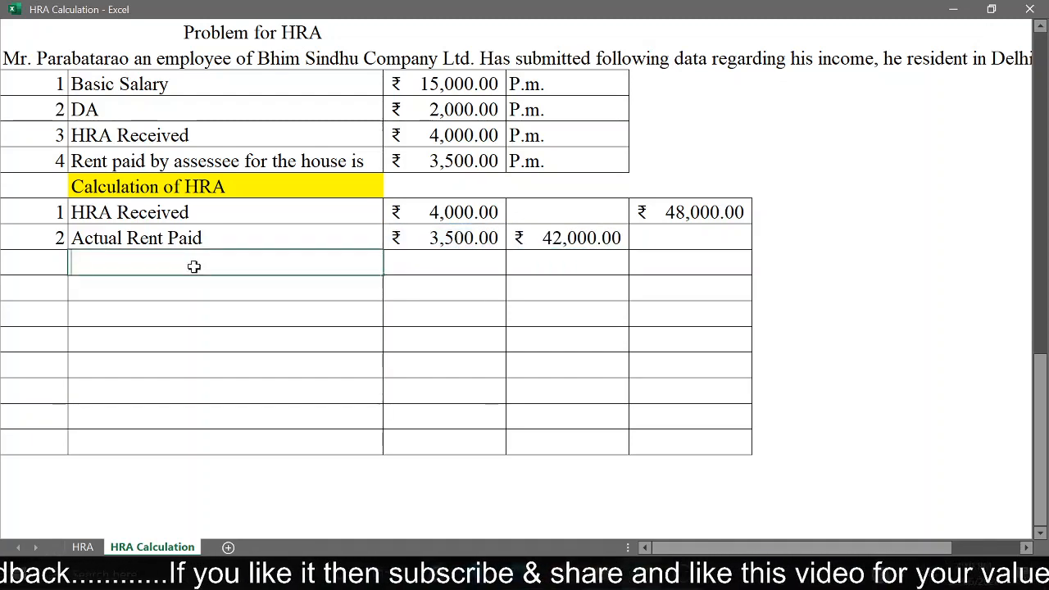
text(Less)
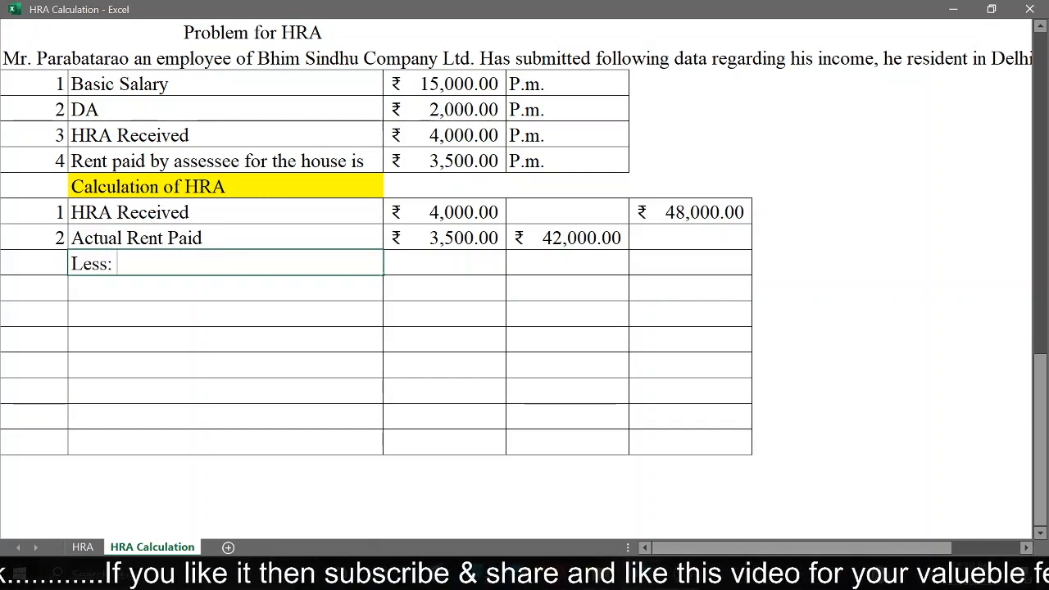
text(: 10)
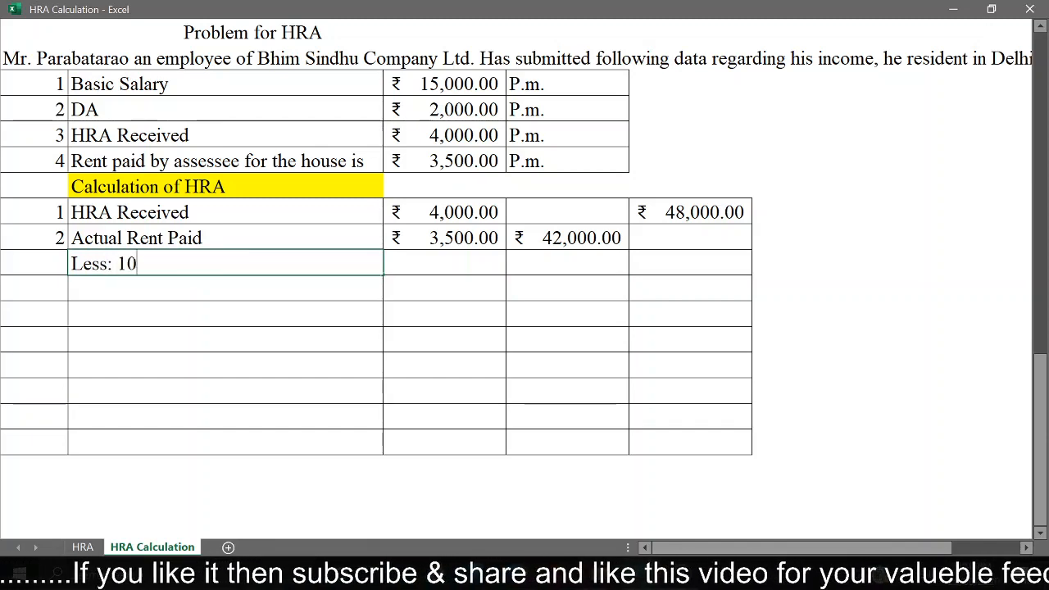
text(% of )
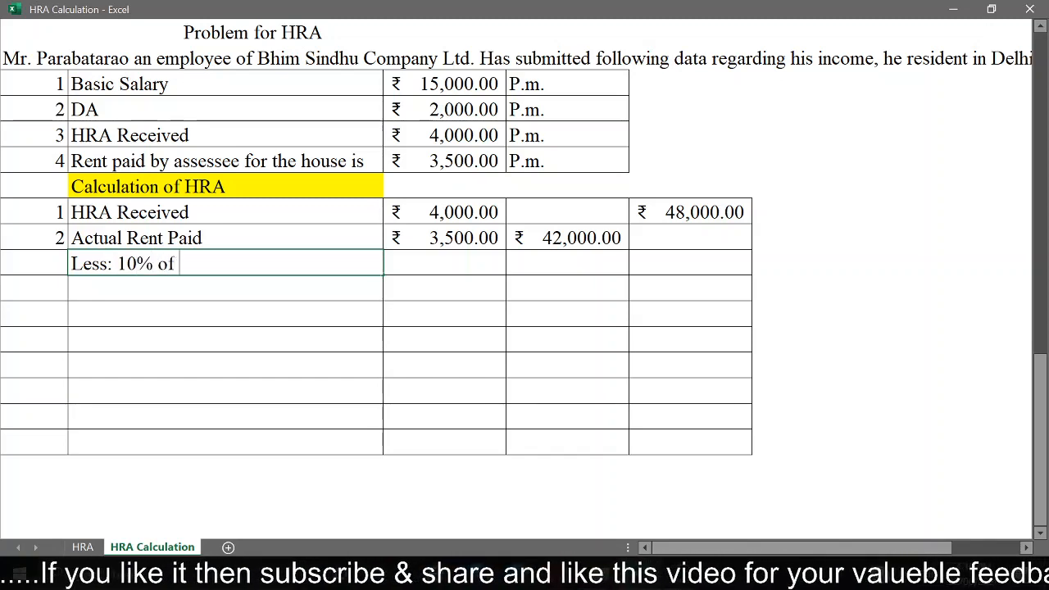
text(Salary)
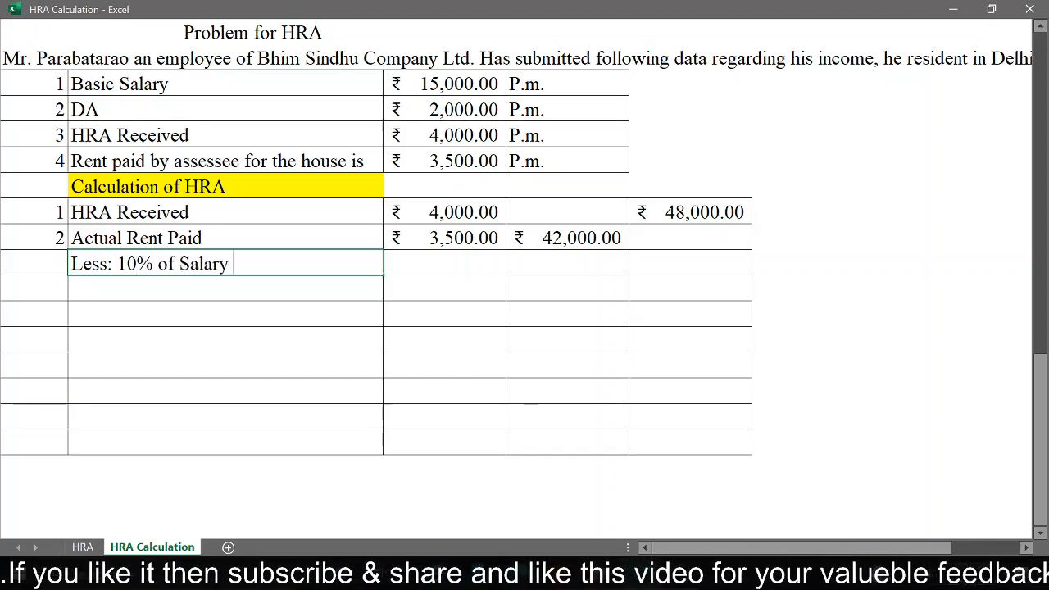
key(Return)
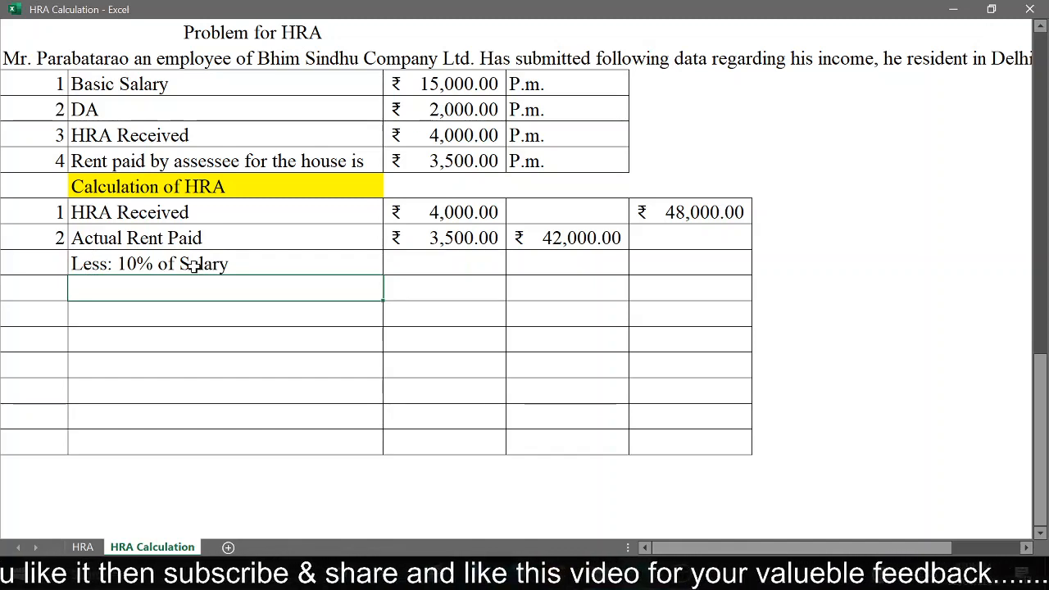
text(Ba)
key(Return)
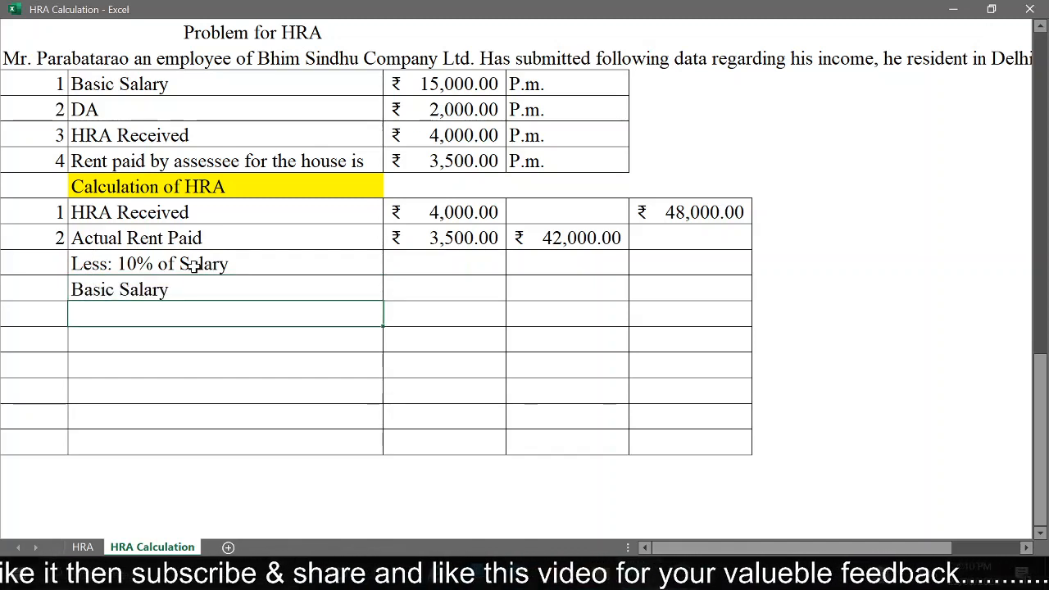
Step: Calculate the annual basic salary in column C of the calculation table's Basic Salary row with =15000*12
click(468, 91)
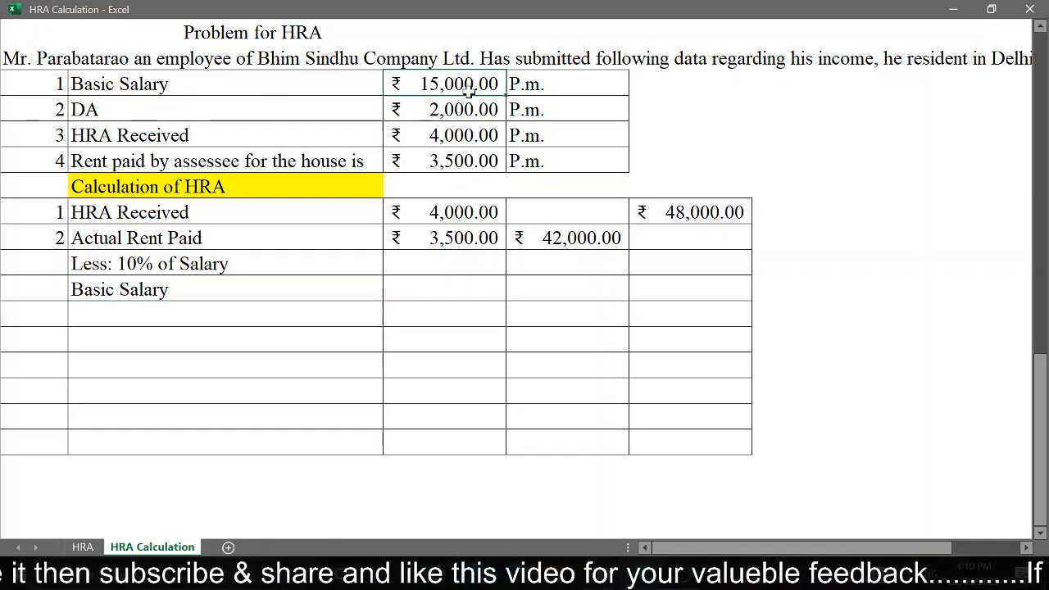
click(442, 284)
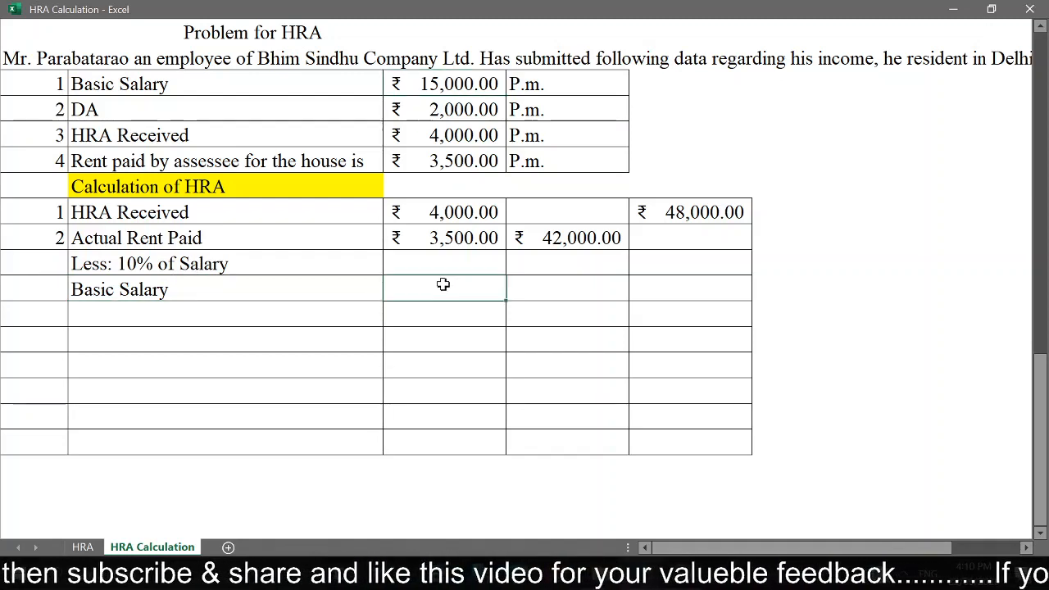
text(=1)
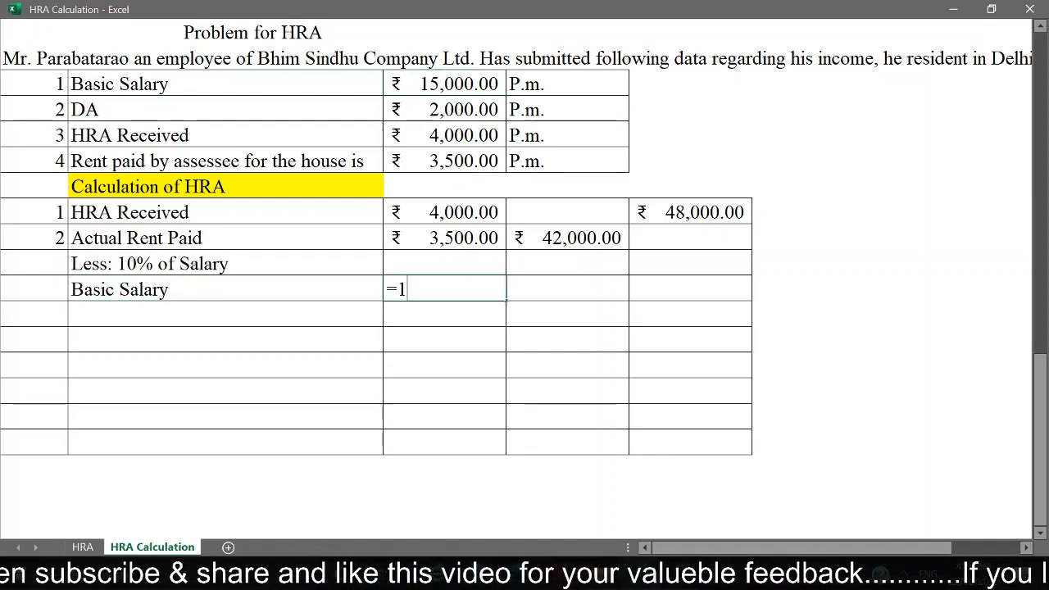
text(5000*)
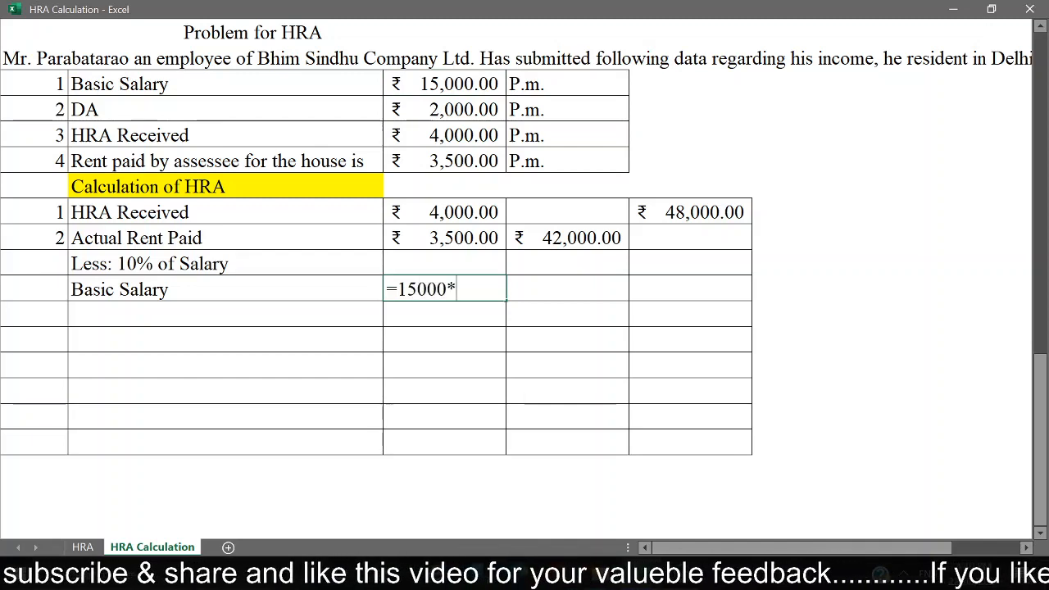
text(12)
key(Return)
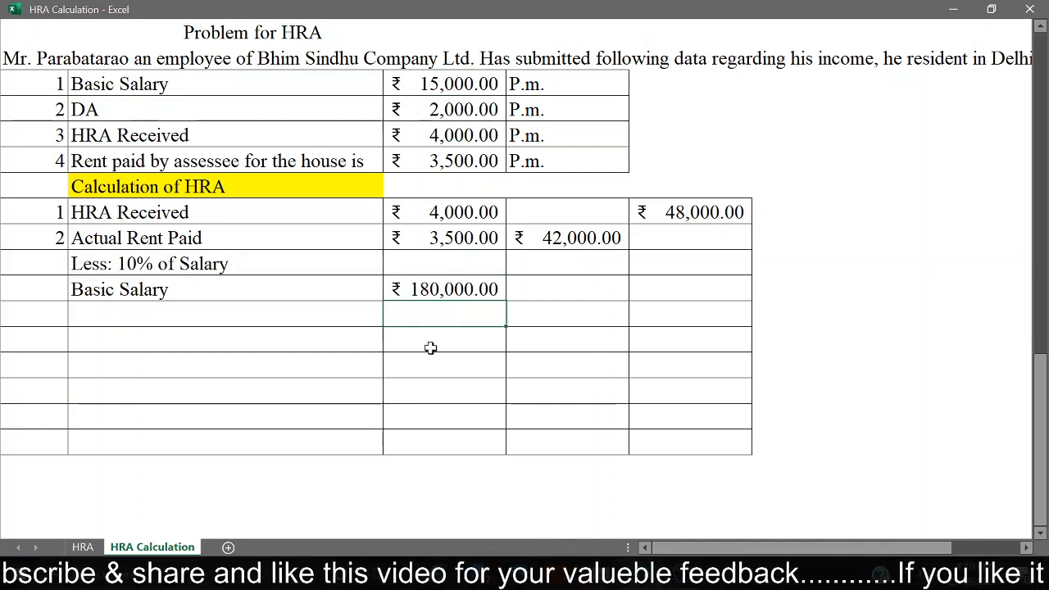
Step: Link column D of the calculation table's Basic Salary row to the annual salary in column C with =C48
click(255, 322)
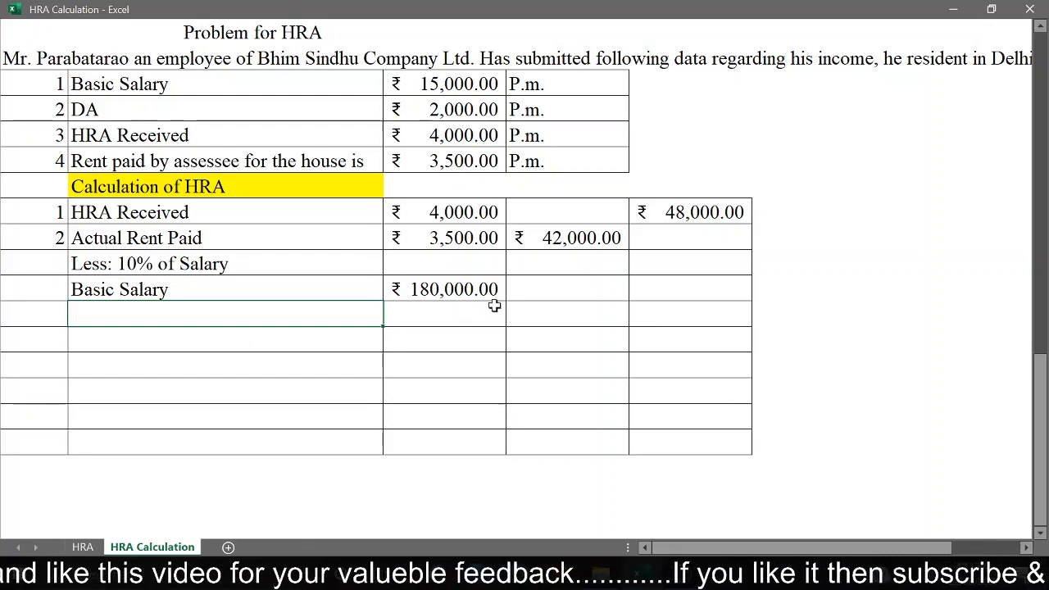
click(570, 283)
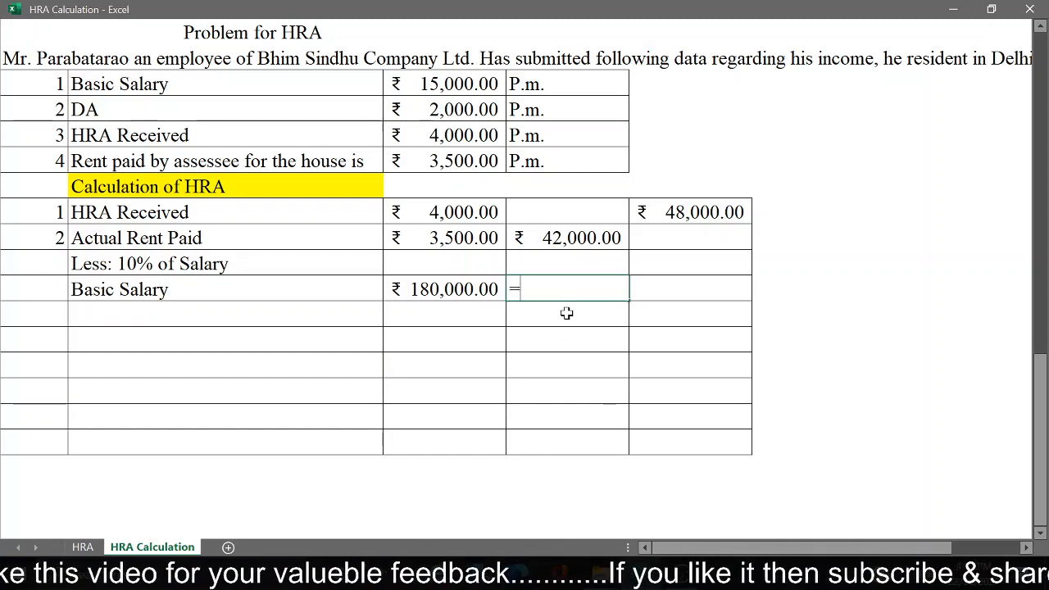
text(=)
click(459, 291)
key(Return)
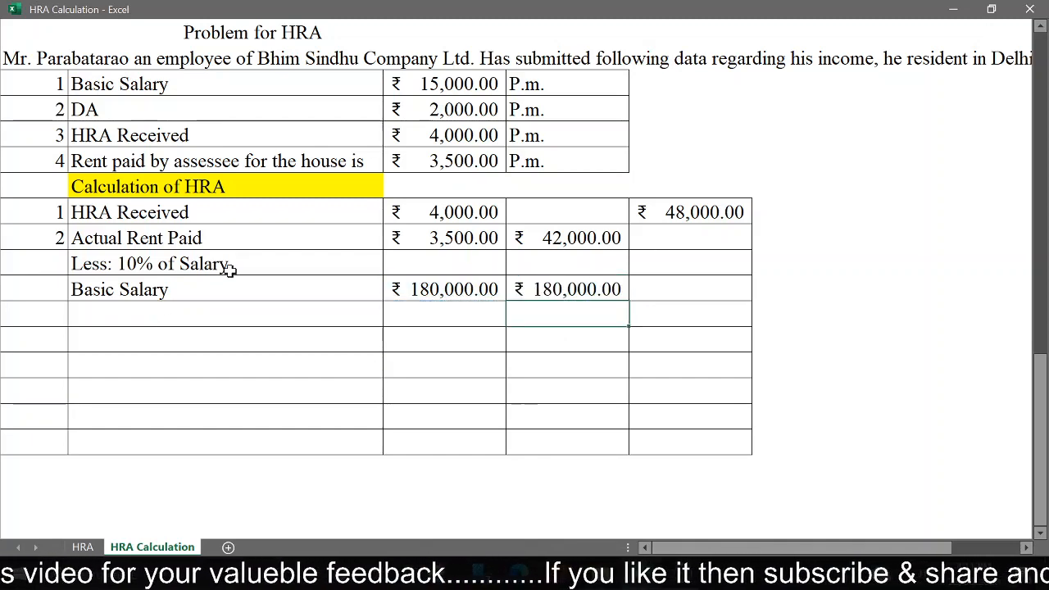
Step: Calculate the deduction in column D of the "Less: 10% of Salary" row with =D48*10%
click(567, 264)
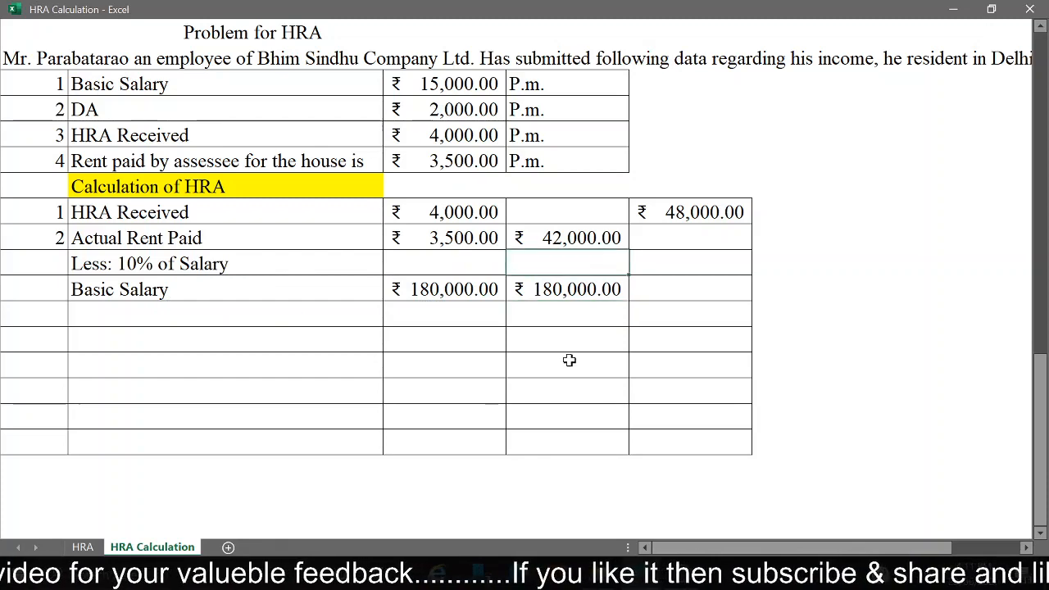
text(=)
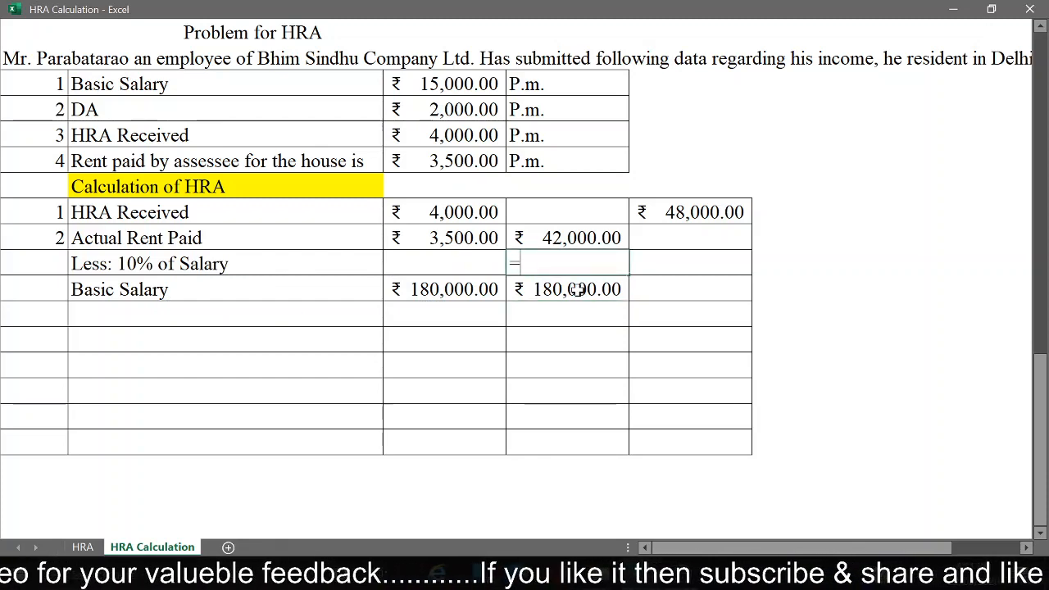
click(577, 289)
text(*)
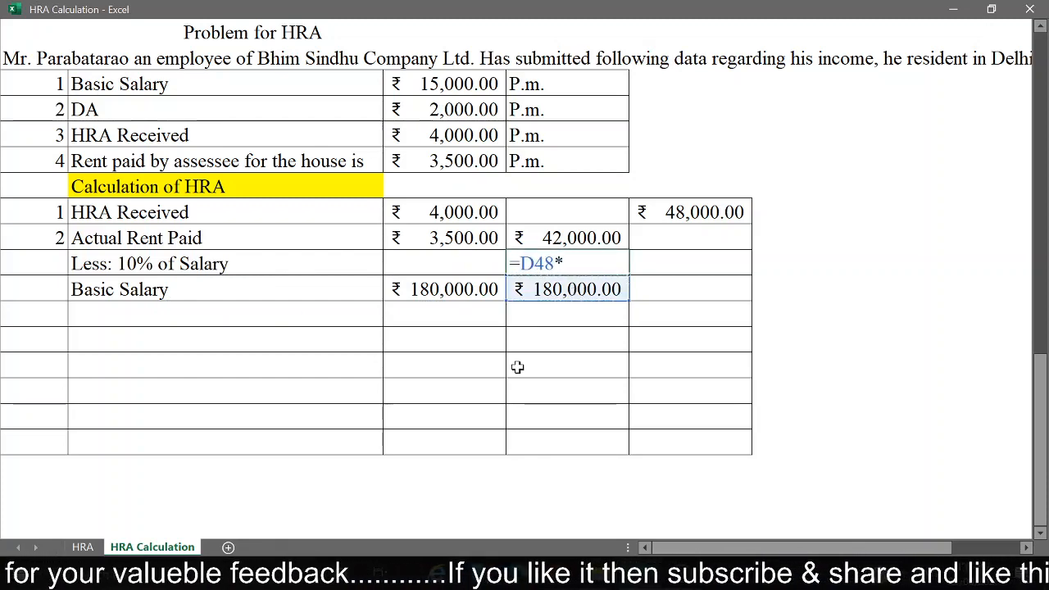
text(10%)
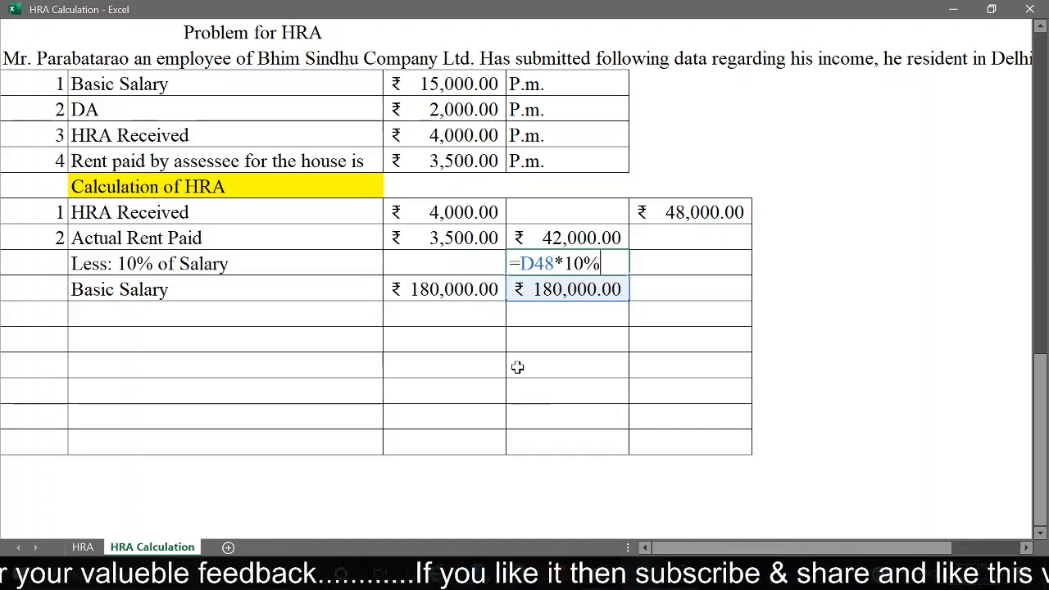
key(Return)
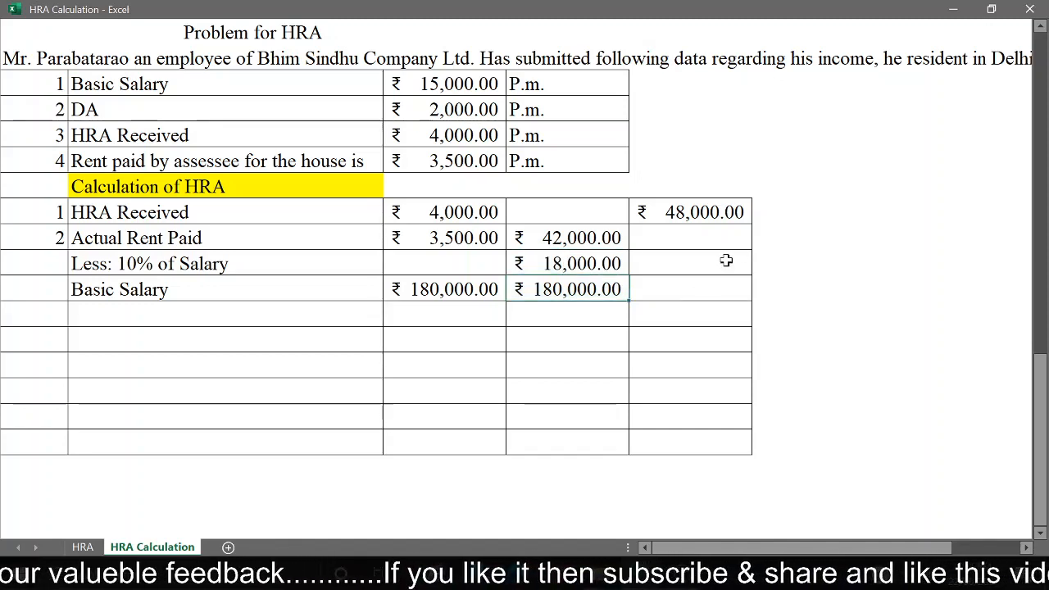
Step: Subtract the 10% salary deduction from the annual rent in column E of the "Less: 10% of Salary" row with =D46-D47
click(725, 261)
text(=)
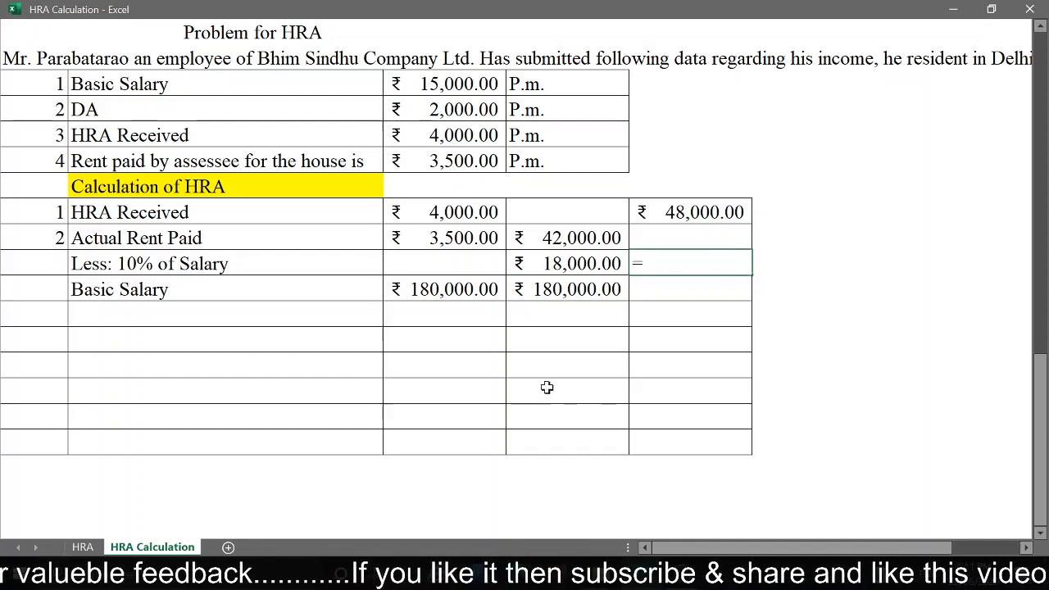
click(580, 237)
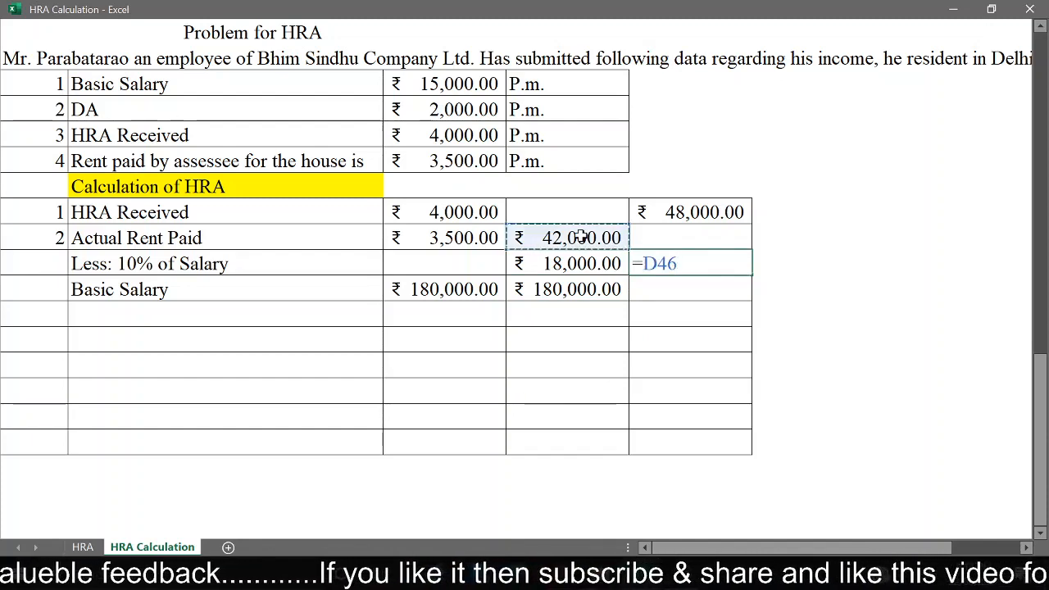
text(-)
click(566, 262)
key(Return)
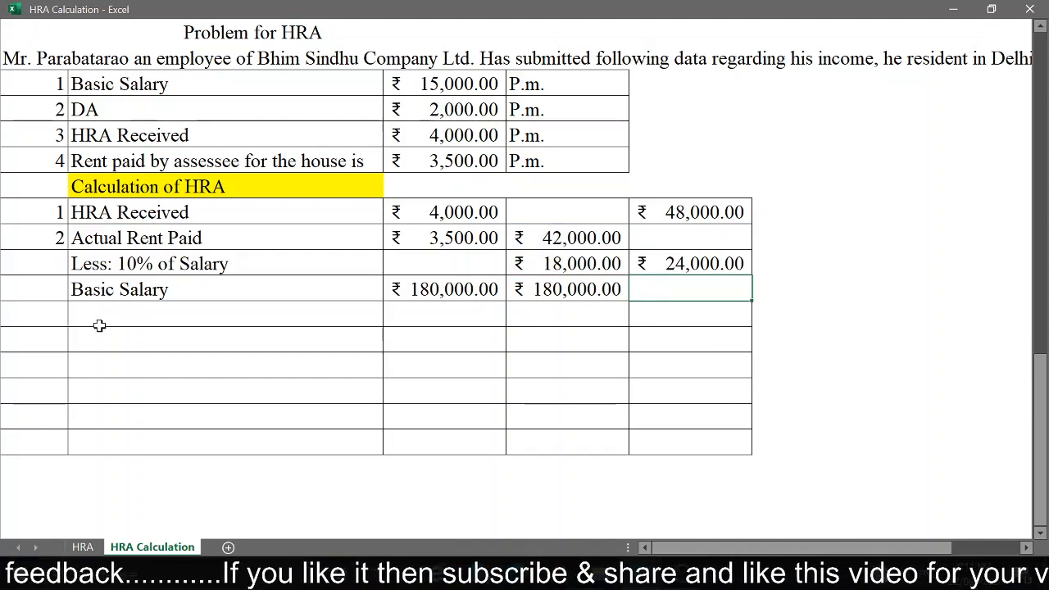
Step: Number the row below the calculation table's Basic Salary row 3 and label it "50% of Salary"
click(43, 314)
text(3)
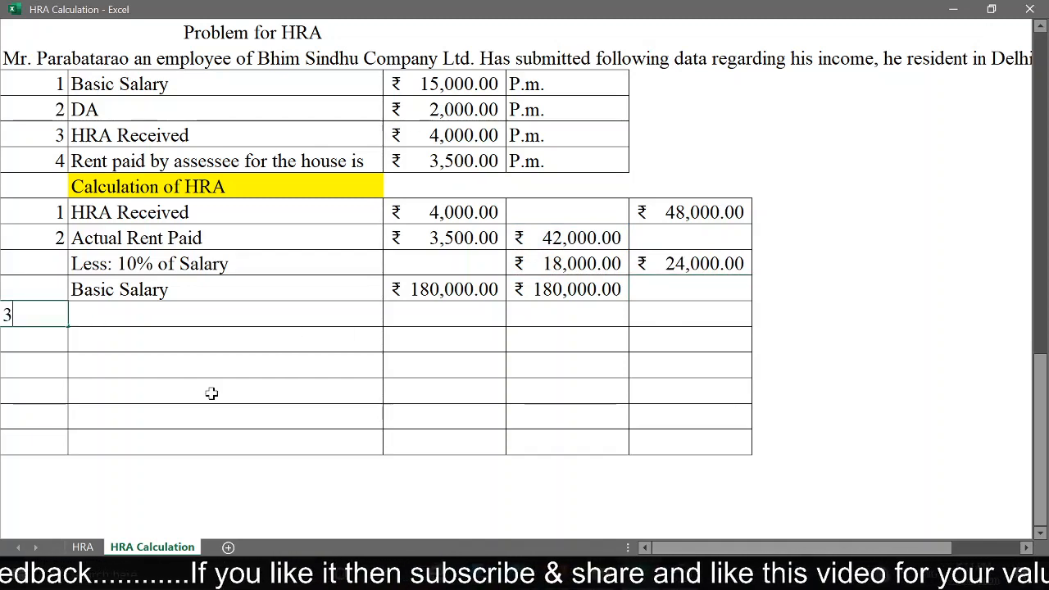
key(Return)
key(Up)
key(Right)
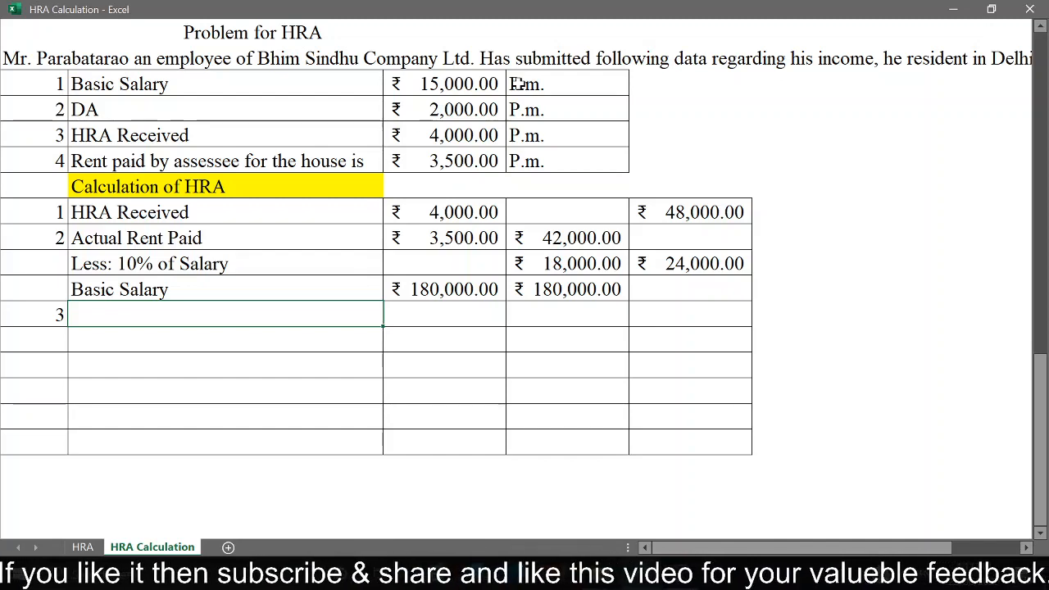
text(50)
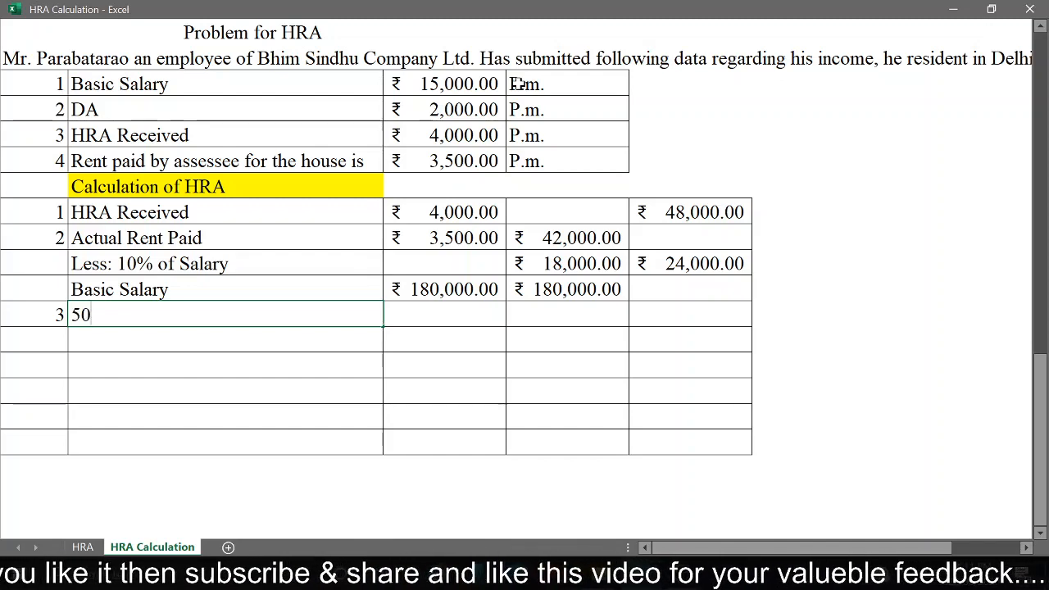
text(% of )
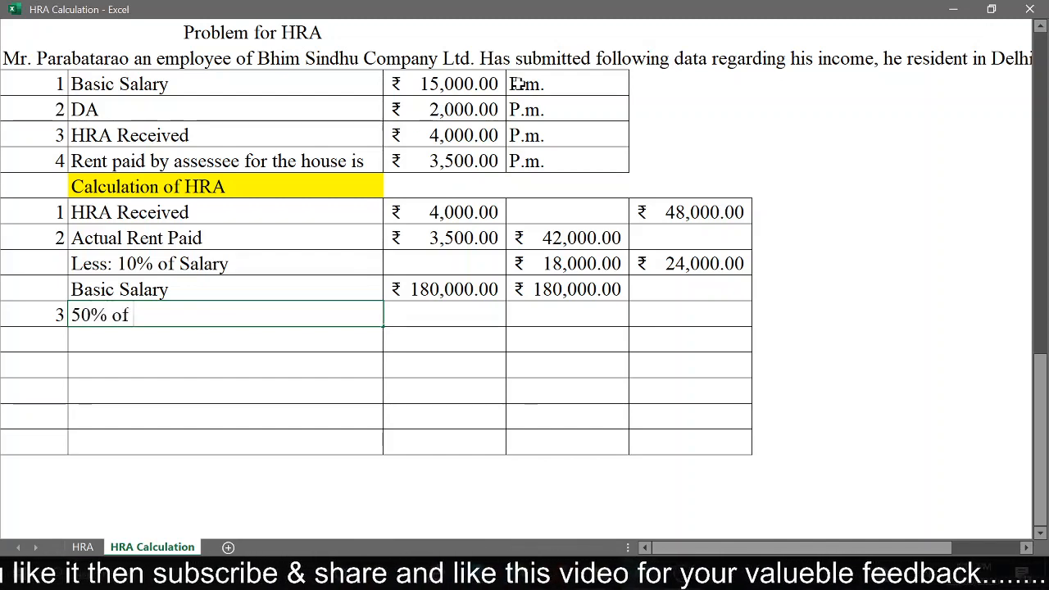
text(Salary)
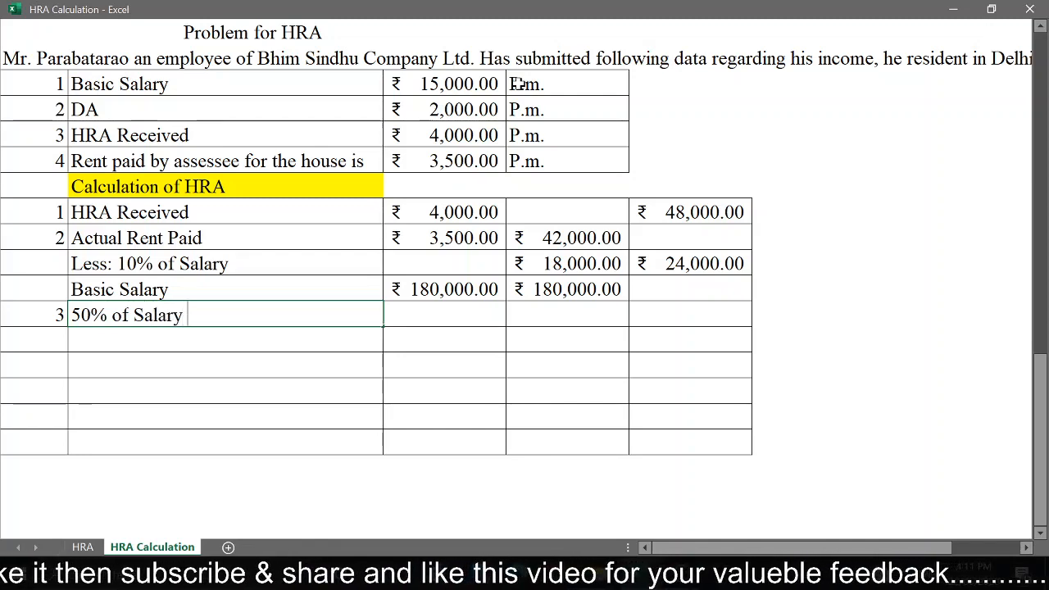
key(Return)
key(Up)
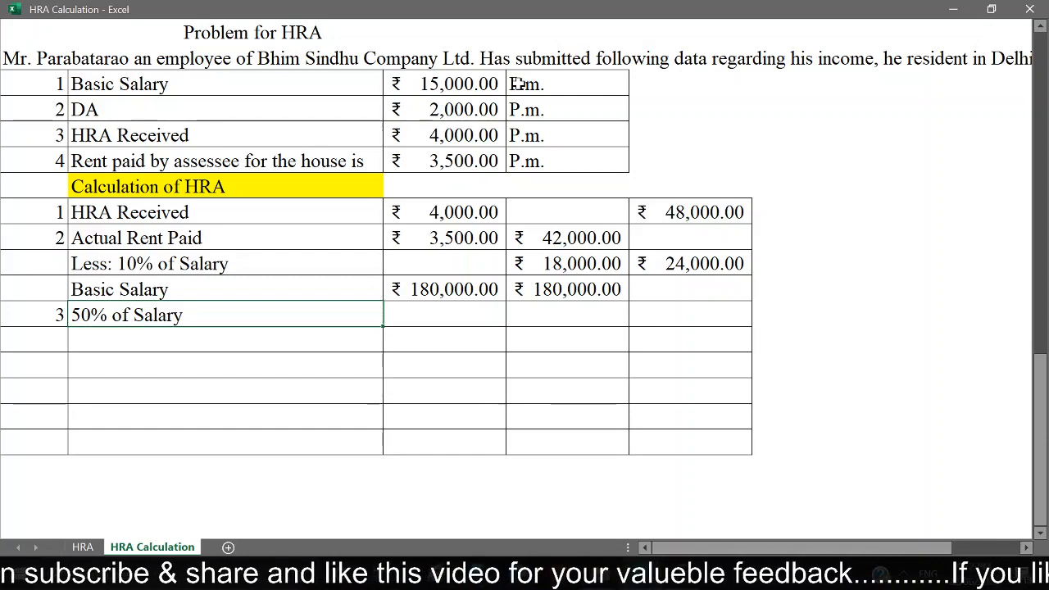
Step: Calculate half of the annual basic salary in the last column of the 50% of Salary row with =D48*50%
key(Right)
key(Right)
key(Right)
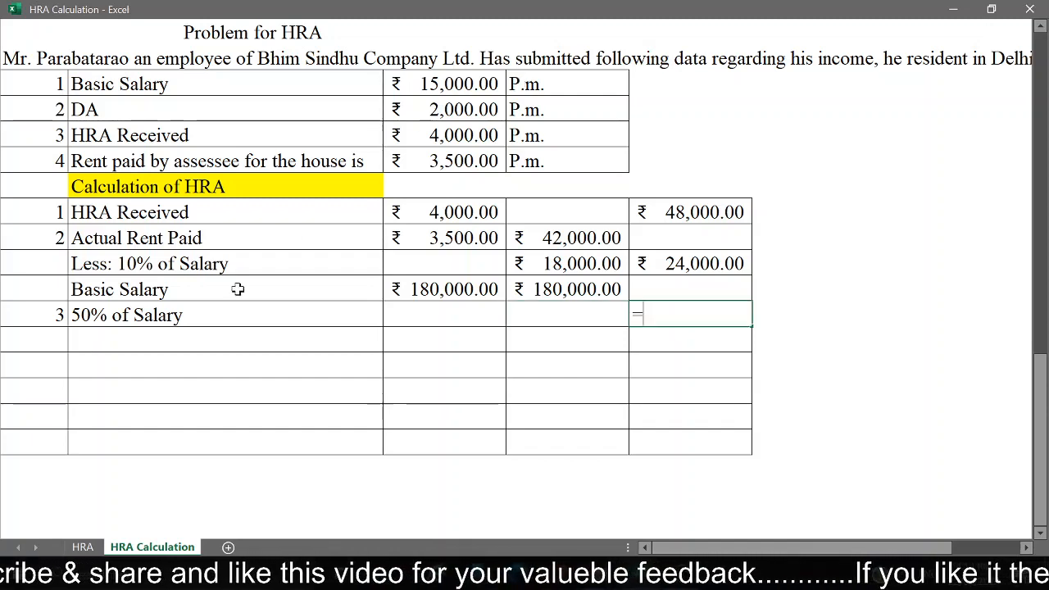
click(567, 289)
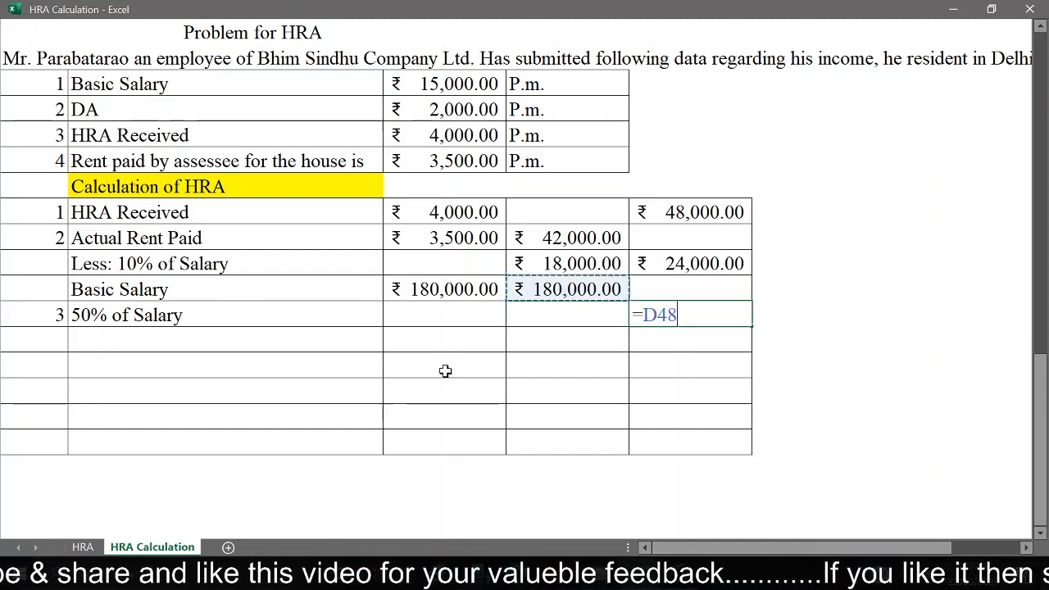
text(*)
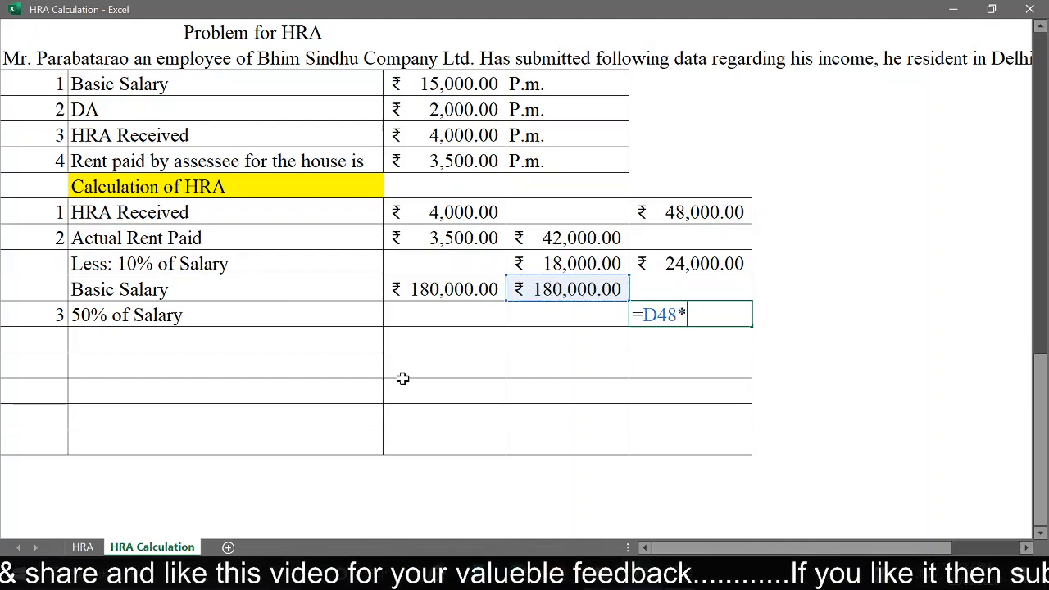
text(50%)
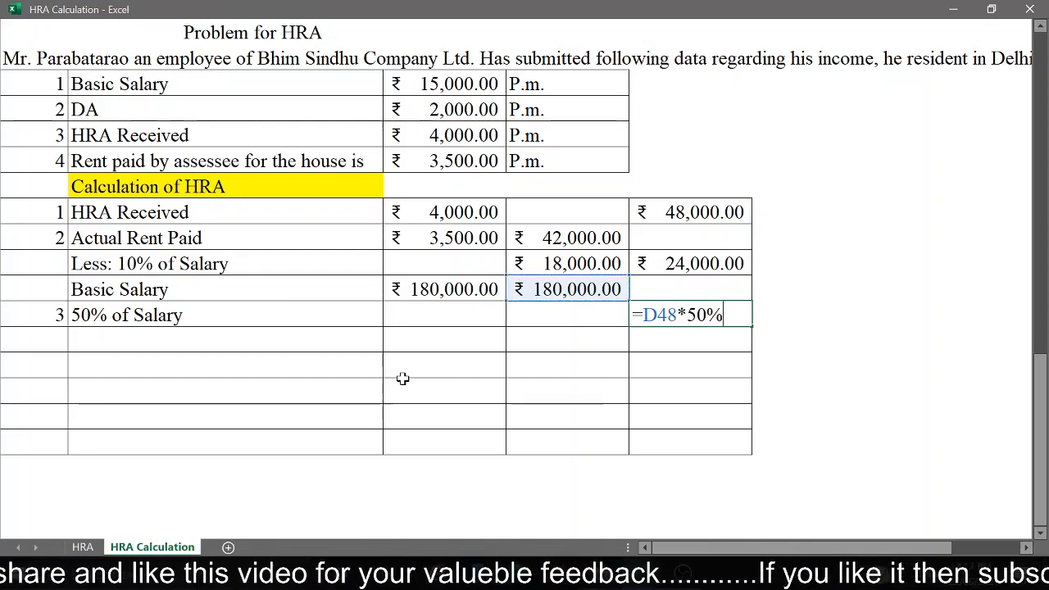
key(Return)
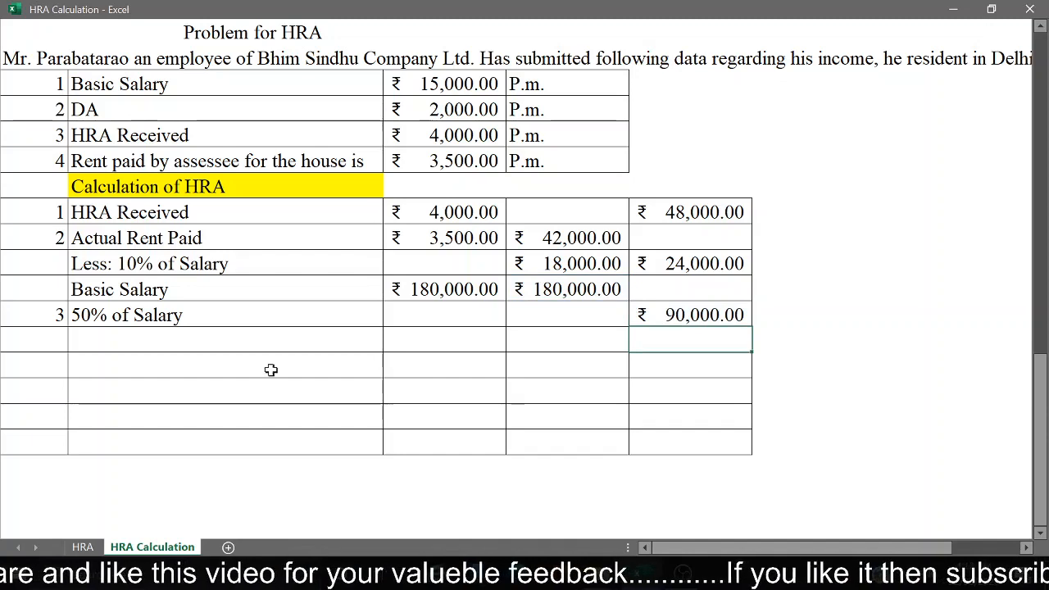
Step: Add an "HRA Received" row two rows below "50% of Salary" and link its column D amount to the annual HRA with =E45
click(228, 362)
text(H)
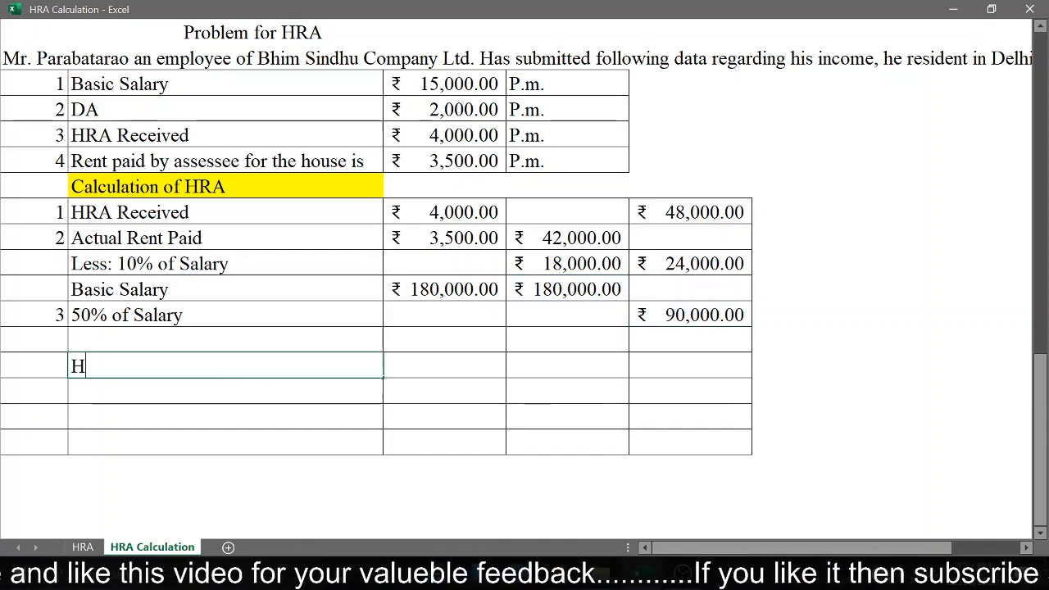
text(RA Re)
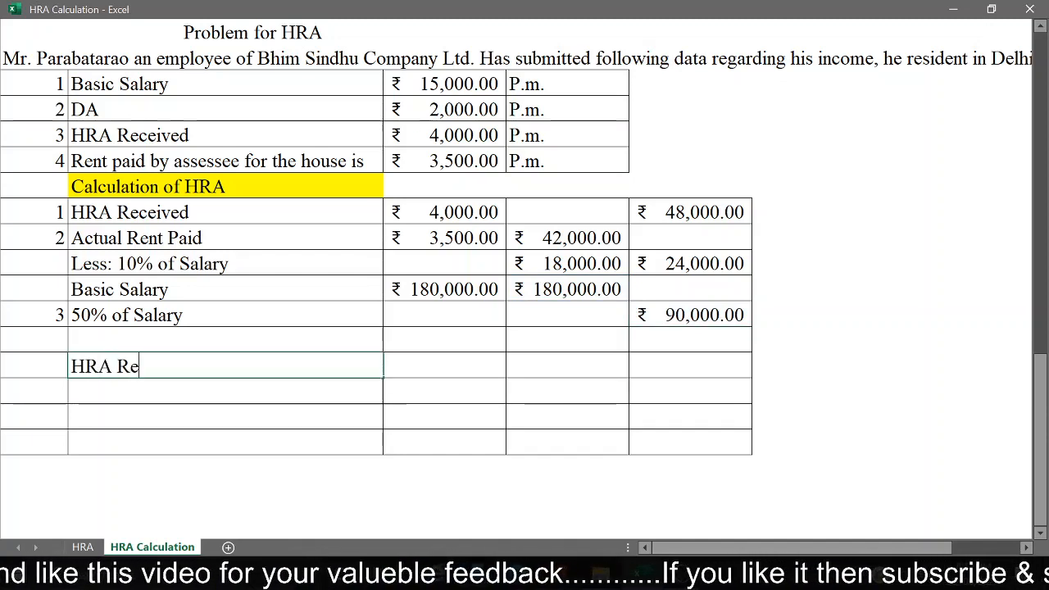
text(ceived)
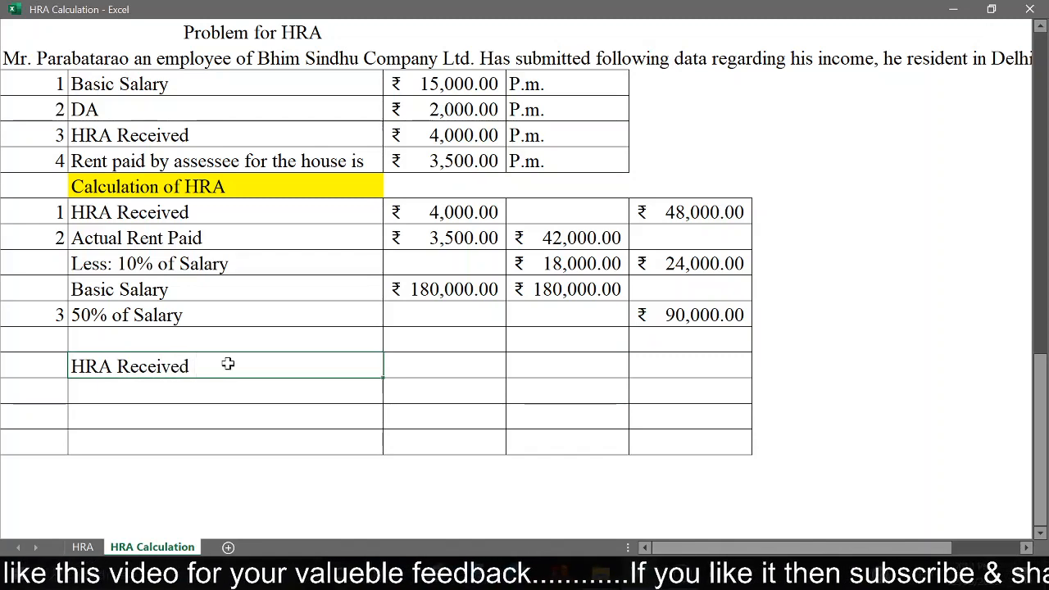
key(Tab)
key(Tab)
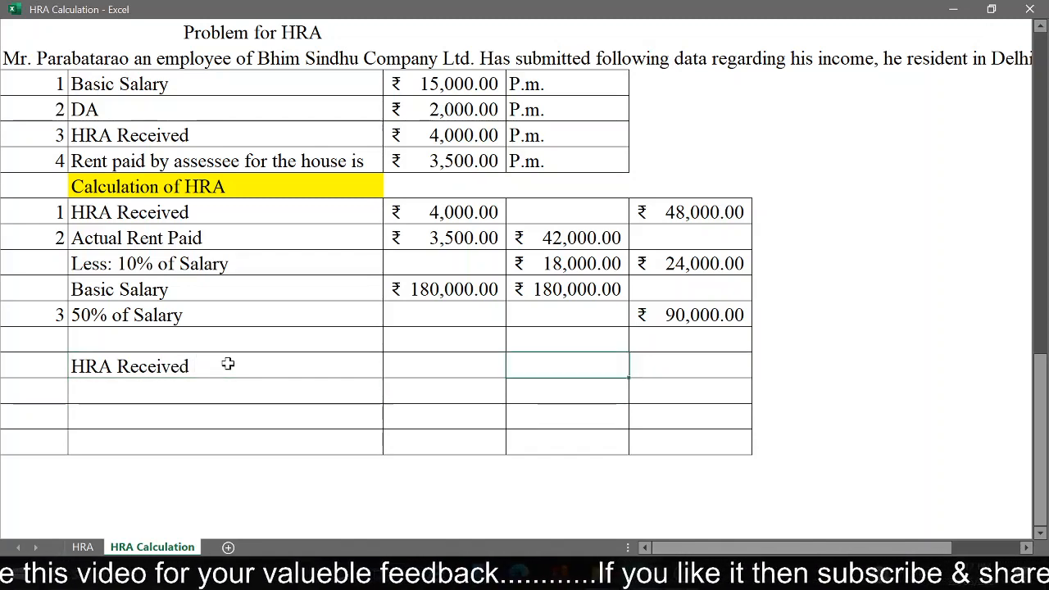
click(705, 210)
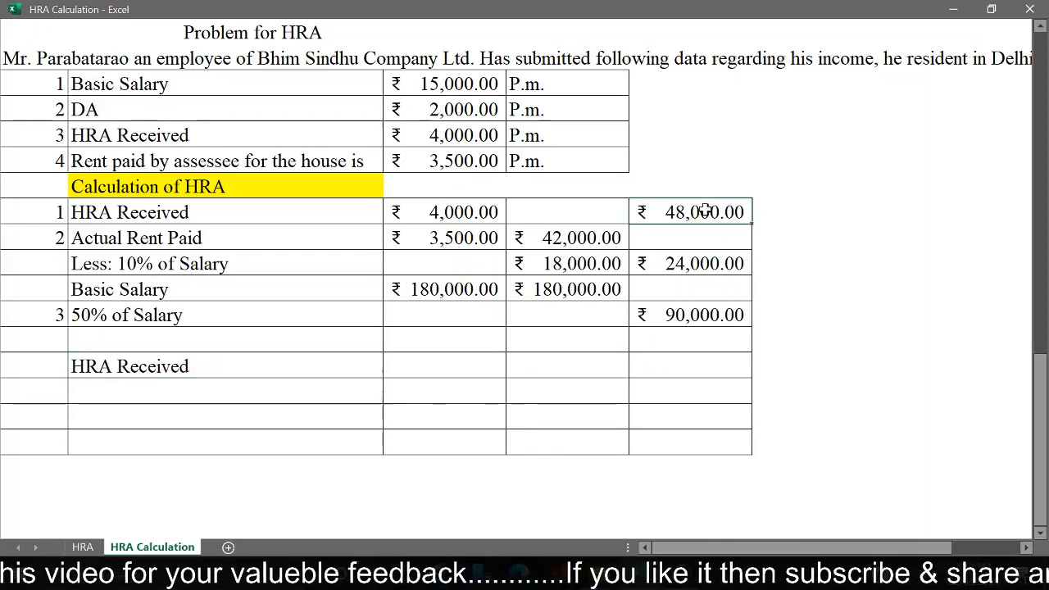
click(567, 363)
text(=)
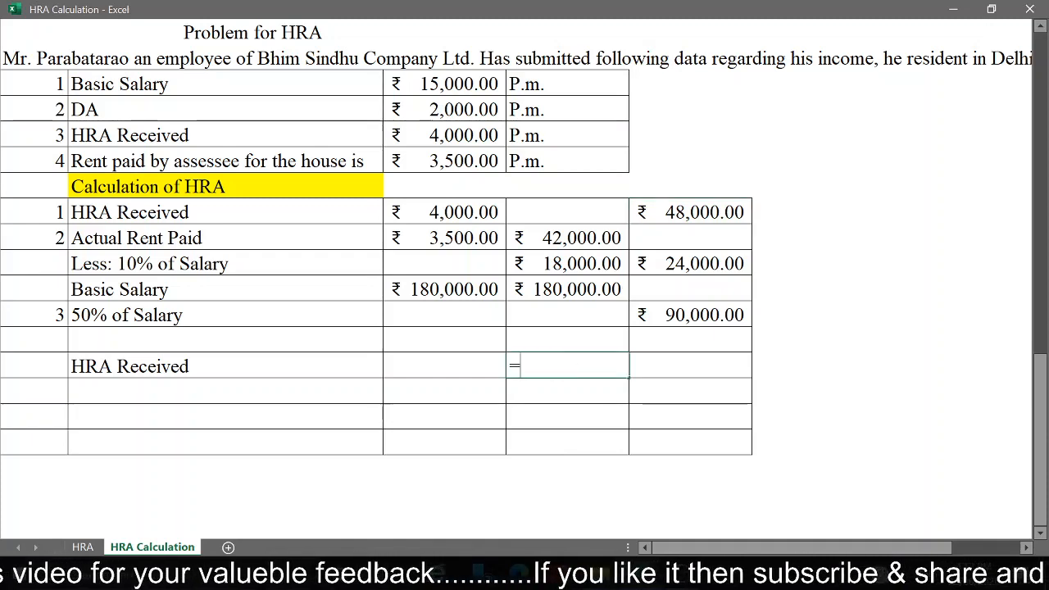
click(725, 200)
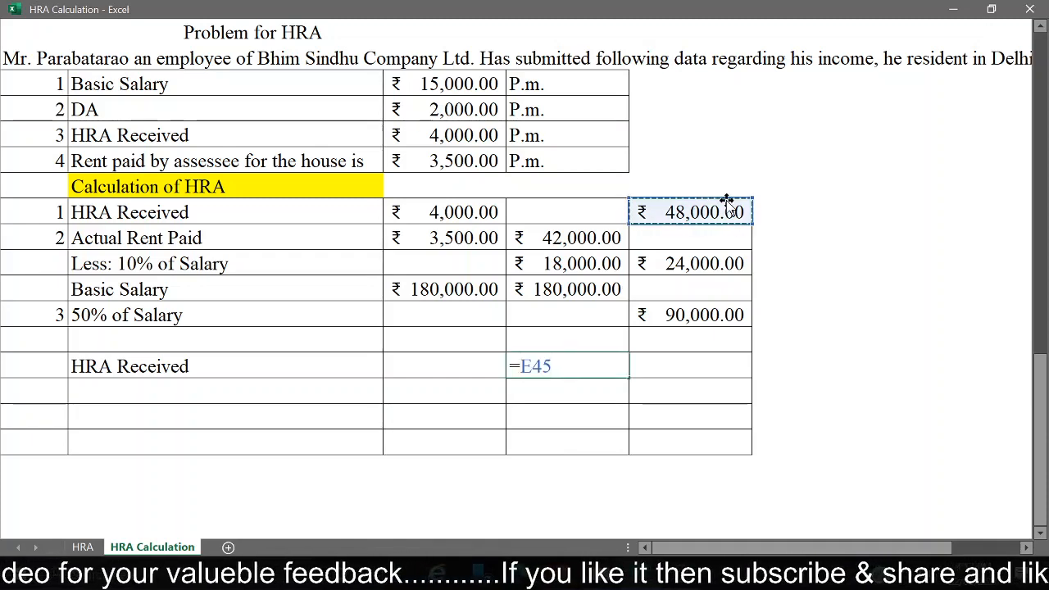
key(Return)
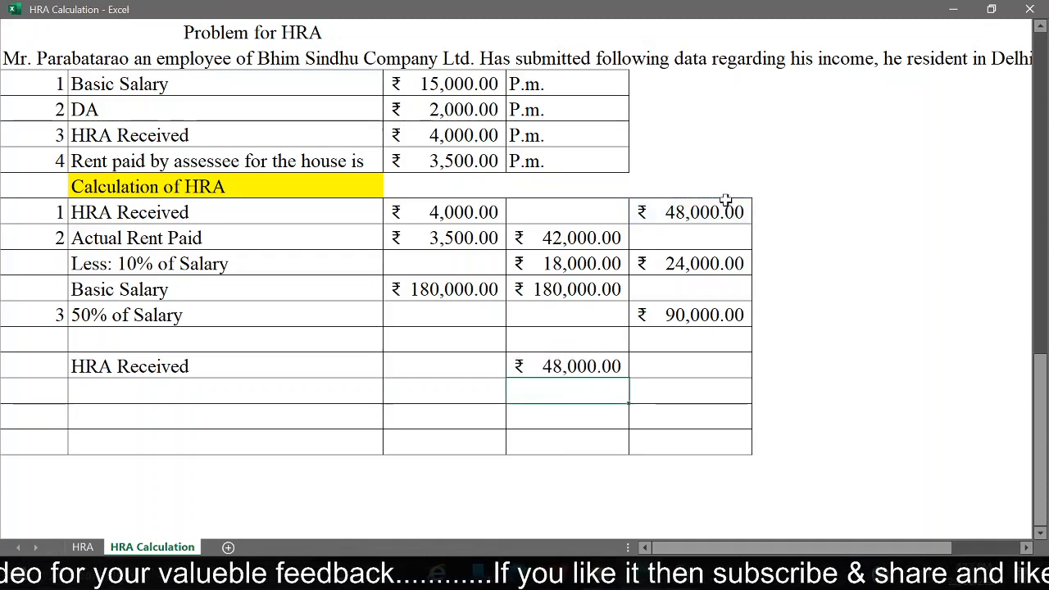
Step: Label the row below "Less: Exempt from Tax" and link its column D amount to the least of the three conditions with =E47
click(210, 402)
text(Less)
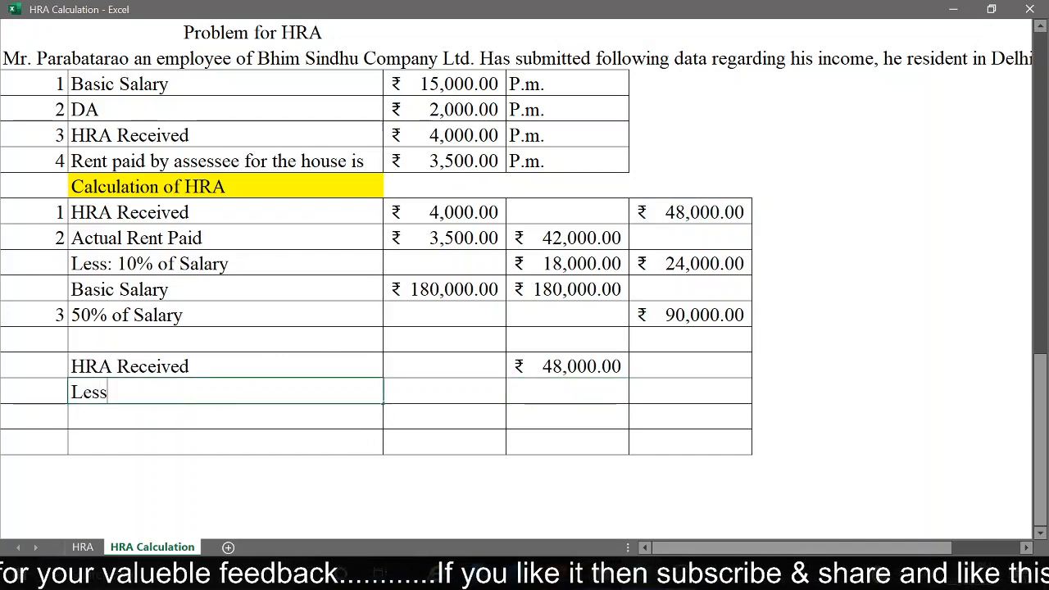
text(: Exemp)
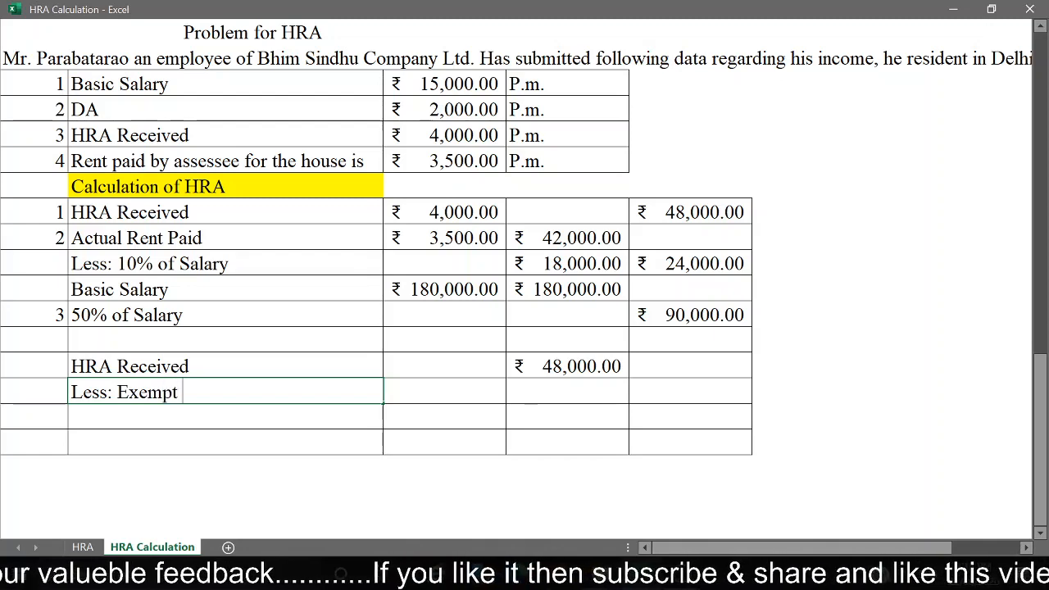
text(t)
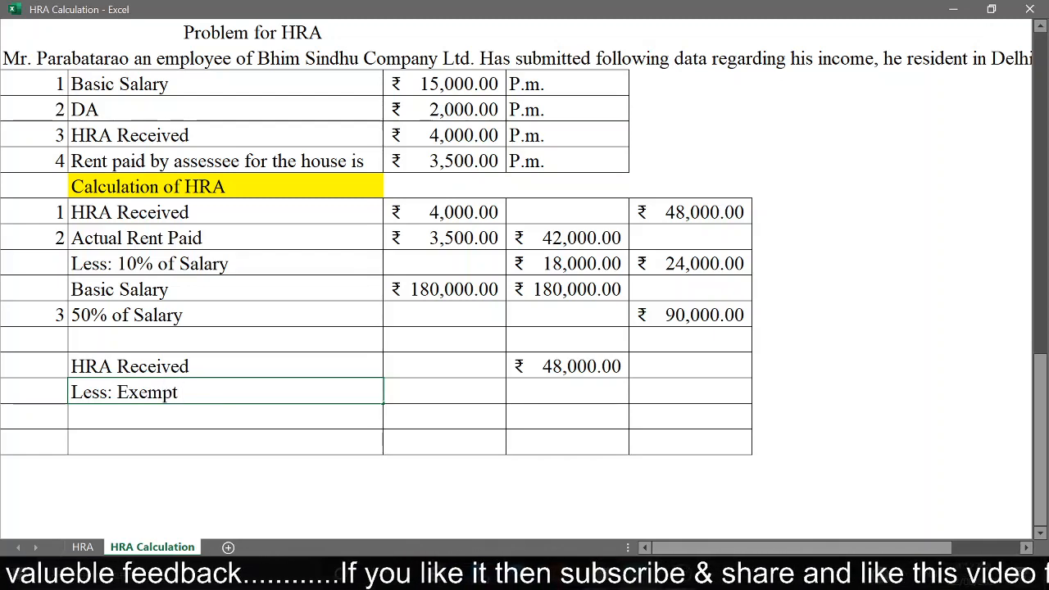
text( from Ta)
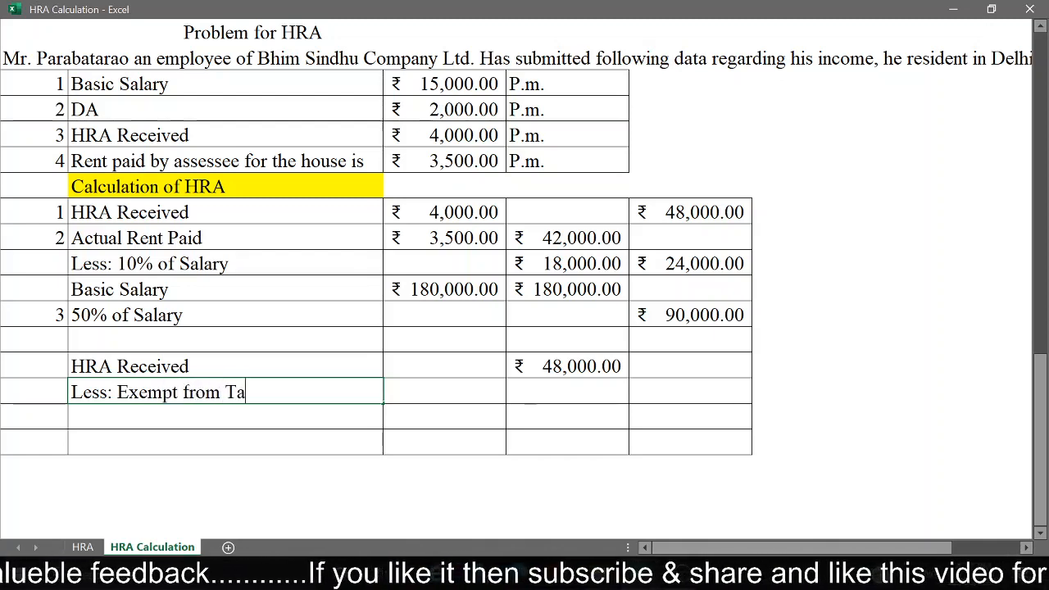
text(x)
key(Return)
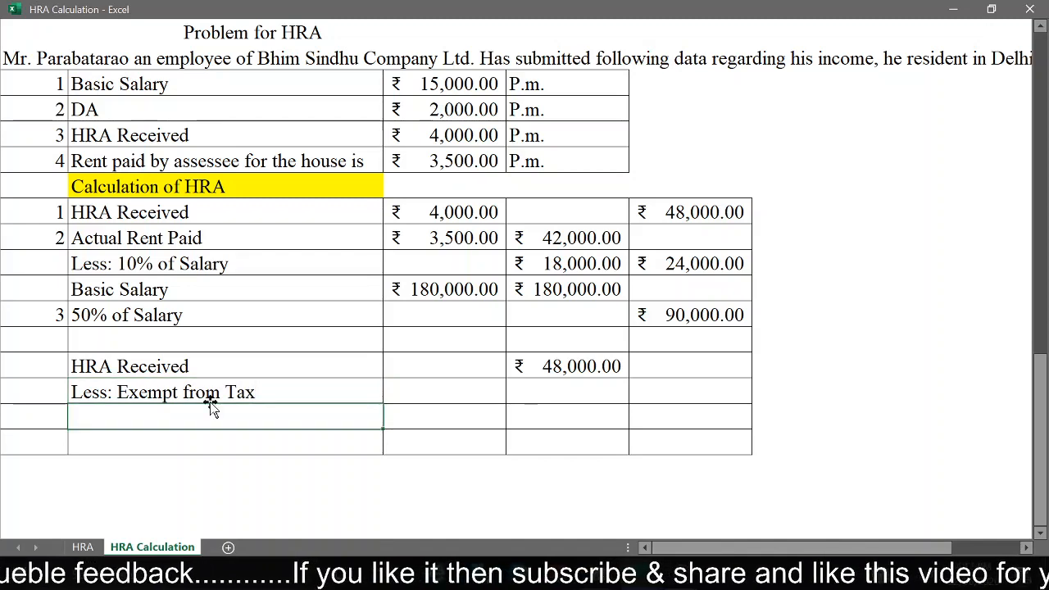
click(573, 390)
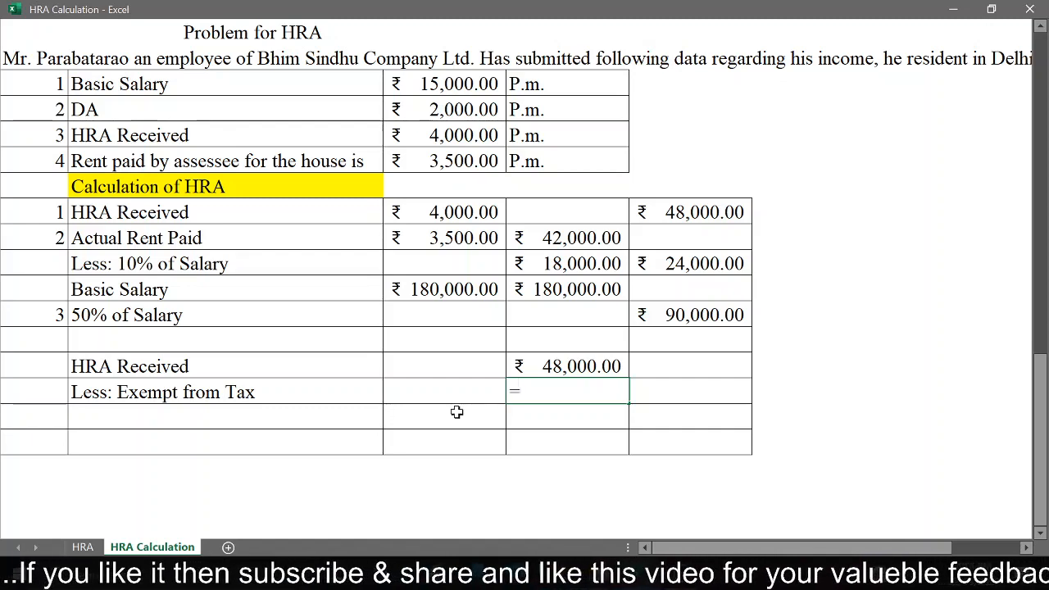
click(703, 270)
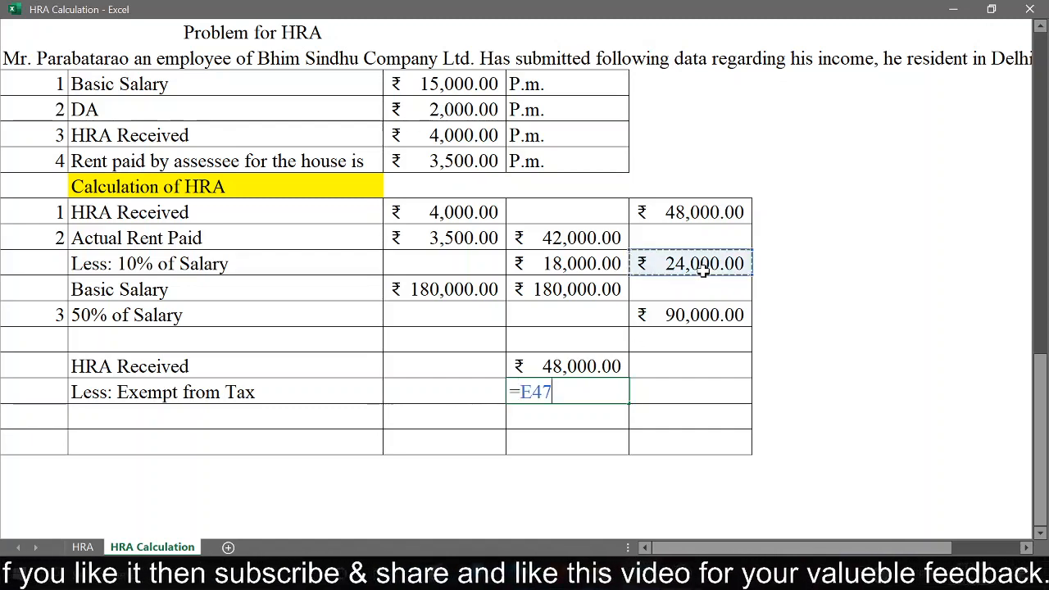
key(Return)
Step: Calculate the taxable HRA in column E of the "Less: Exempt from Tax" row with =D51-D52
click(701, 388)
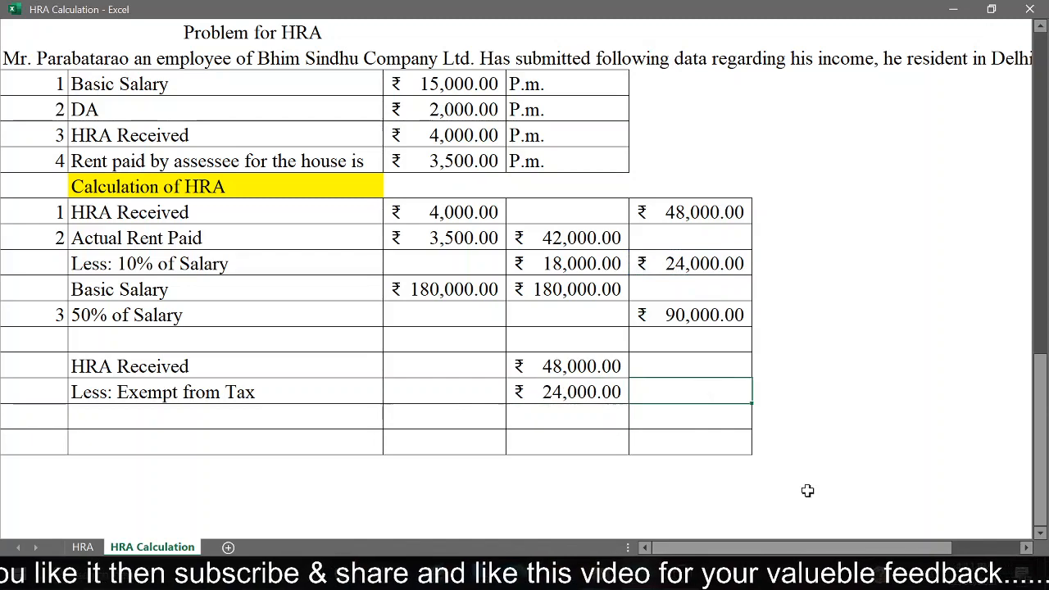
text(=)
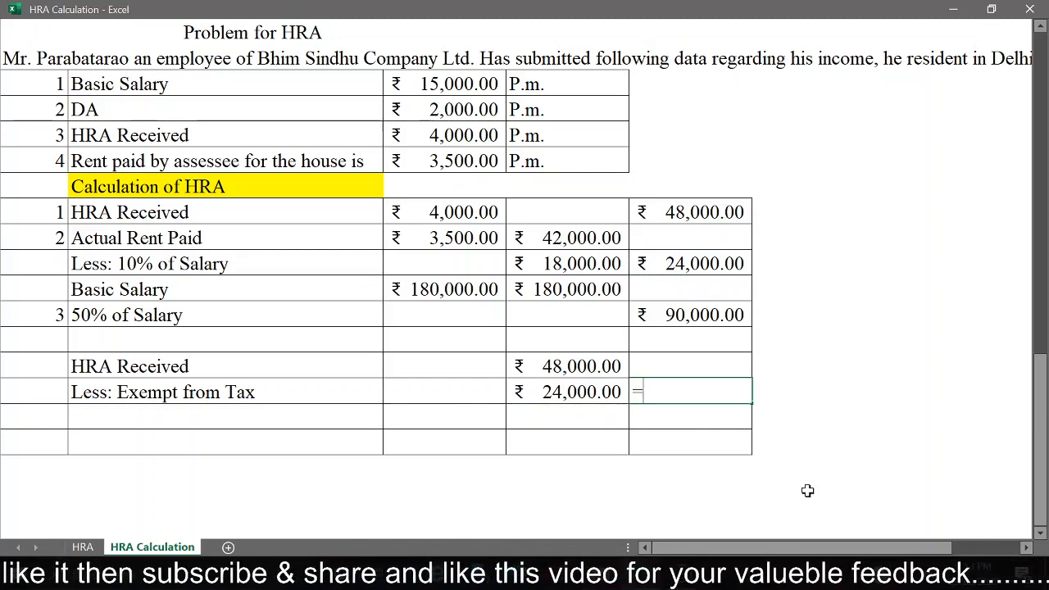
click(607, 372)
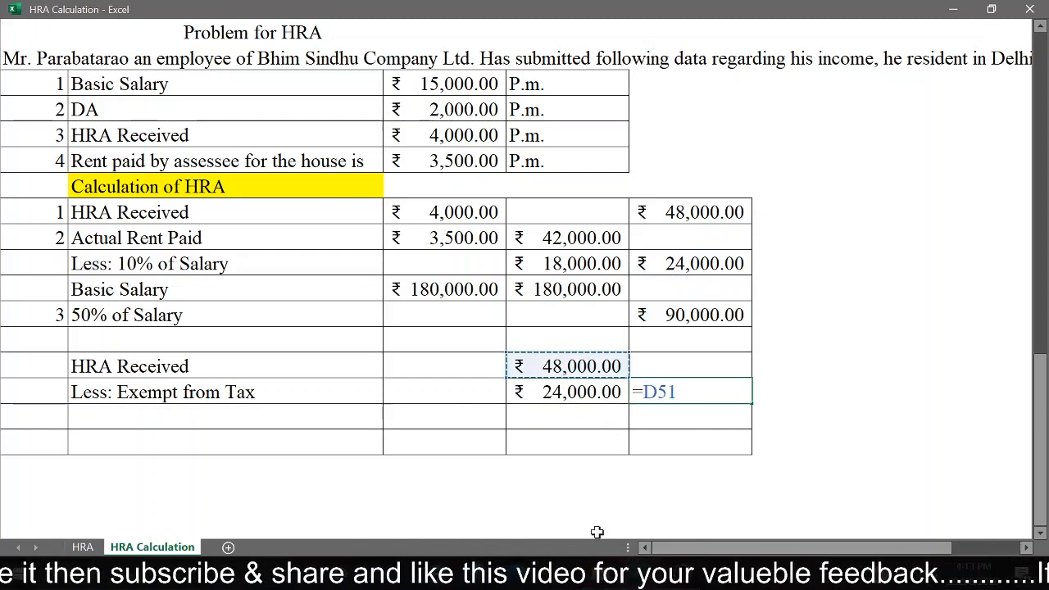
text(-)
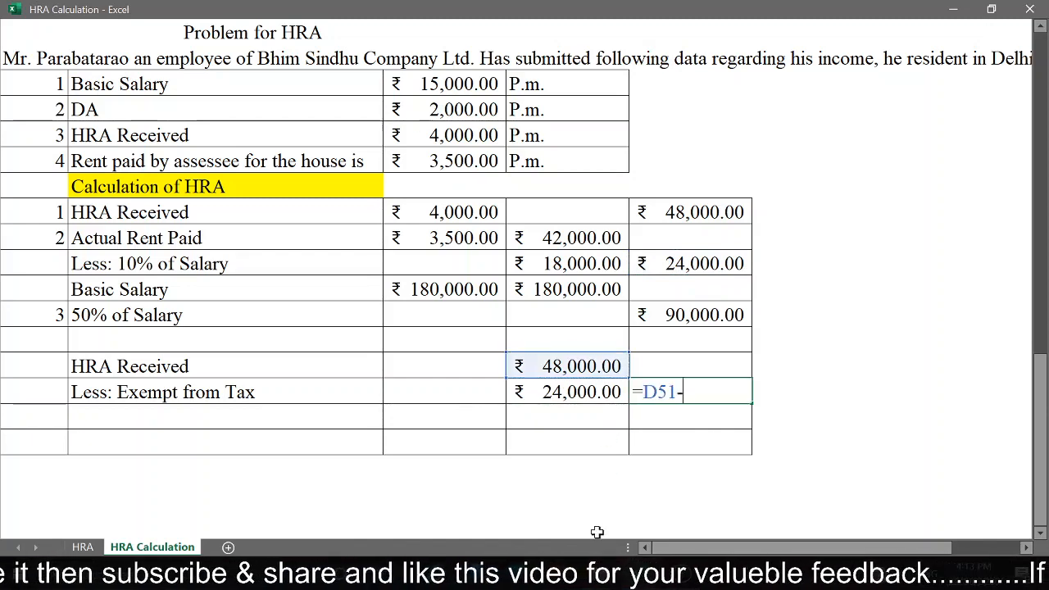
click(587, 392)
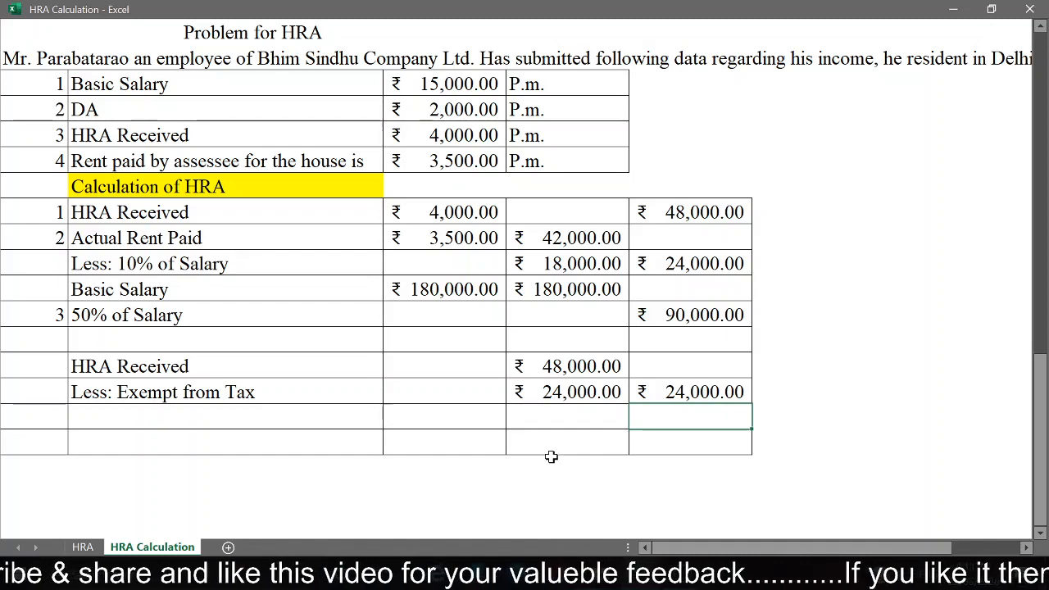
Step: Switch to the HRA sheet to review the exemption conditions and salary notes
key(ctrl+Page_Up)
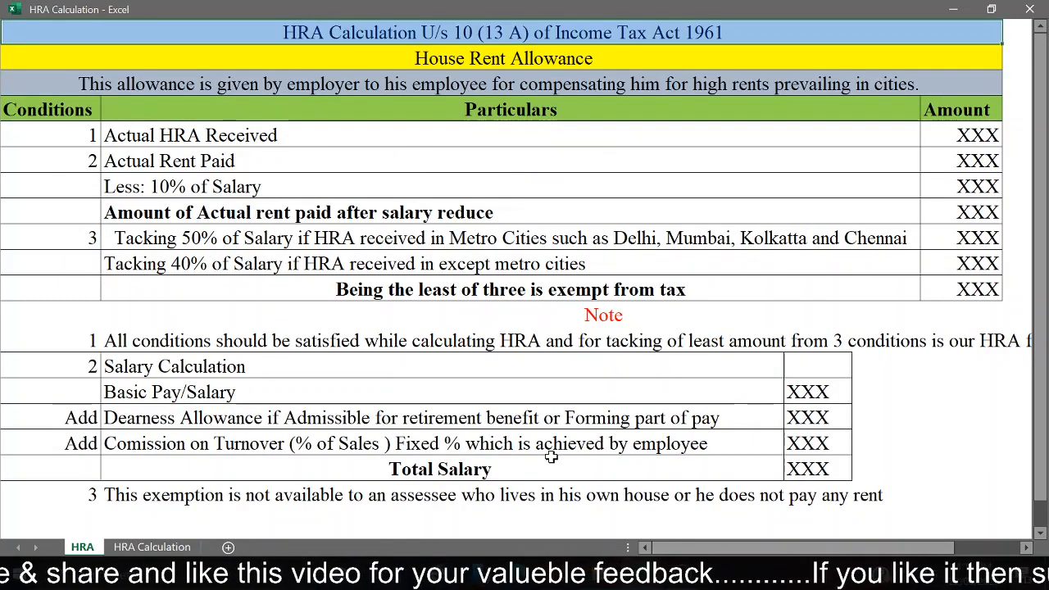